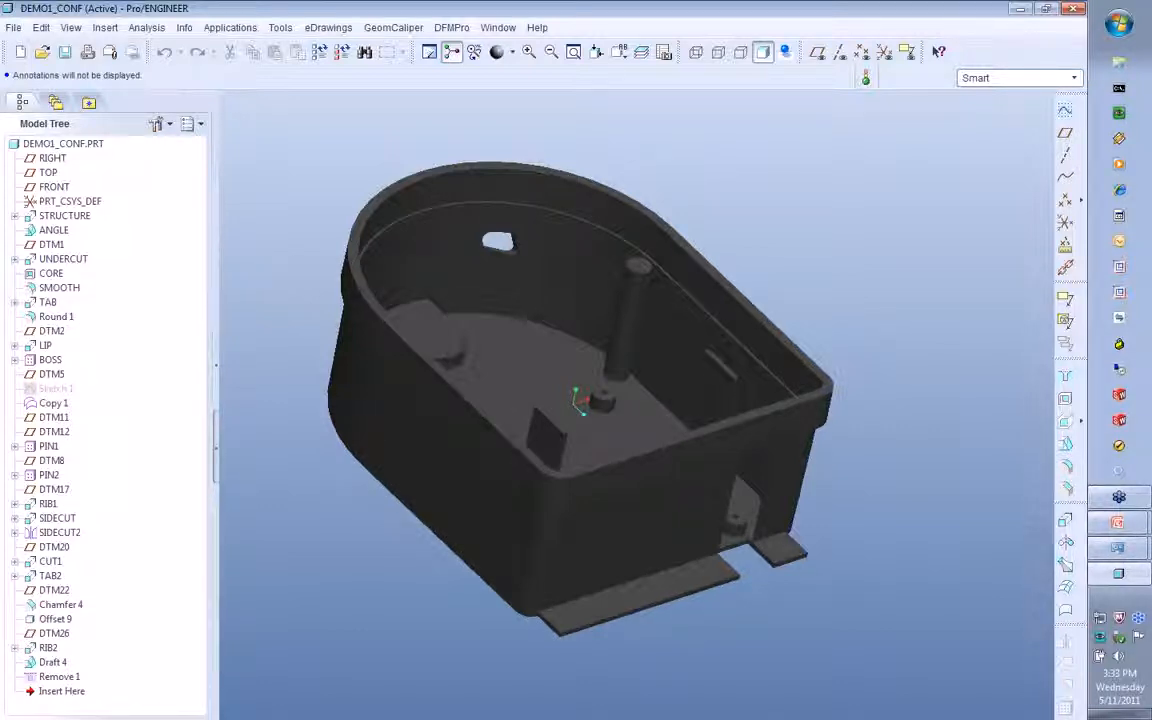
Step: Open the DFMPro interface for the part and set the design process to Injection Molding
click(451, 27)
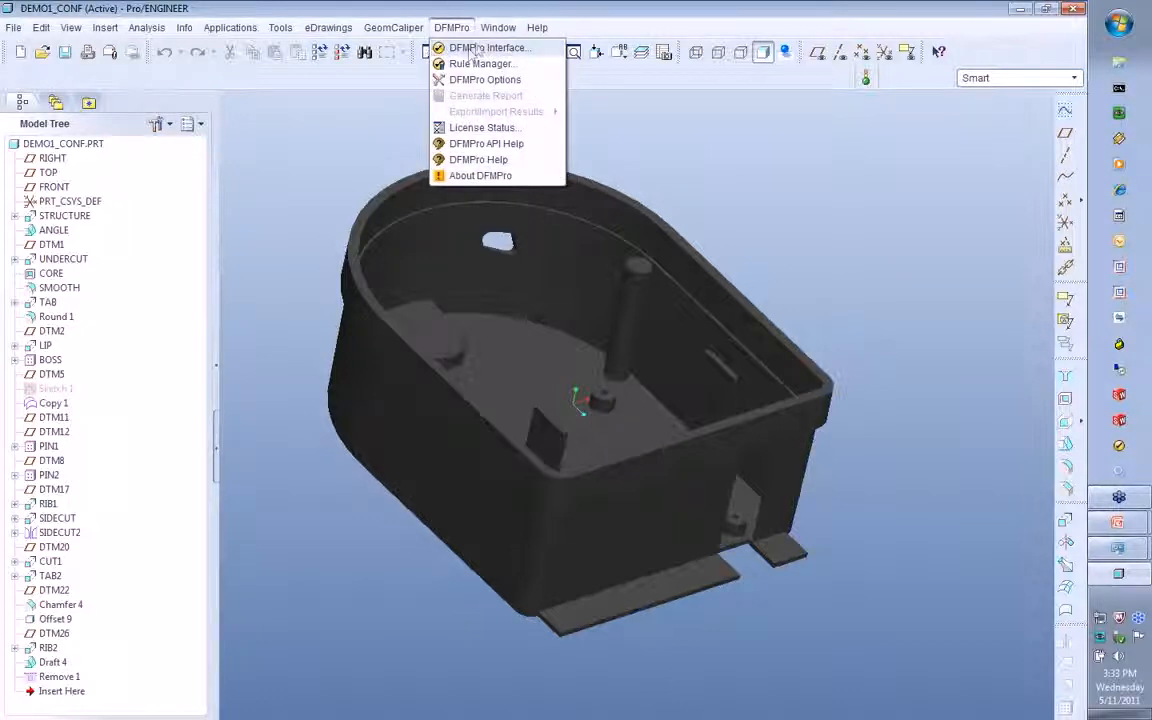
click(470, 50)
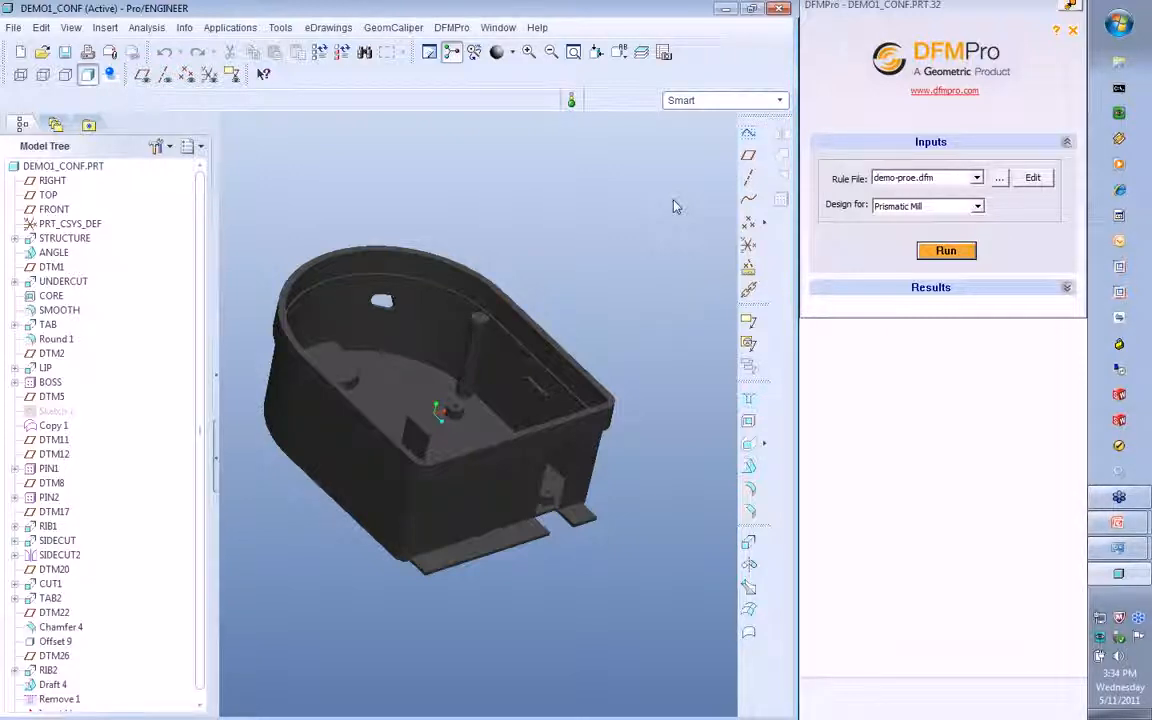
click(899, 207)
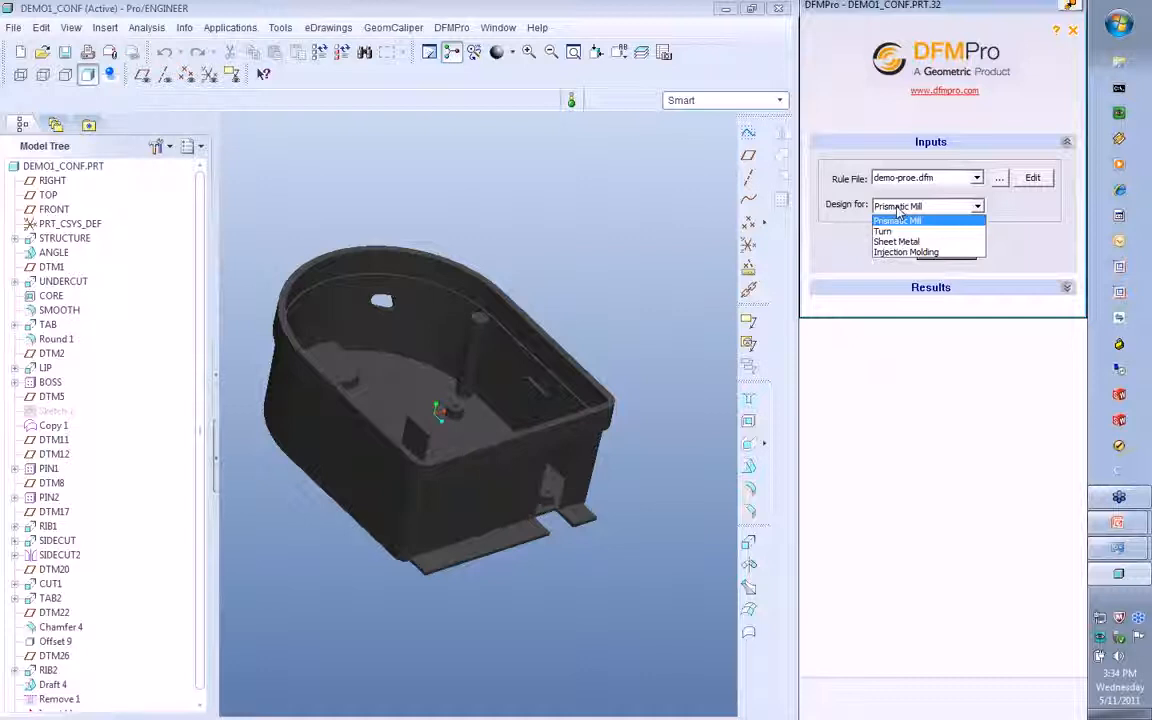
click(905, 252)
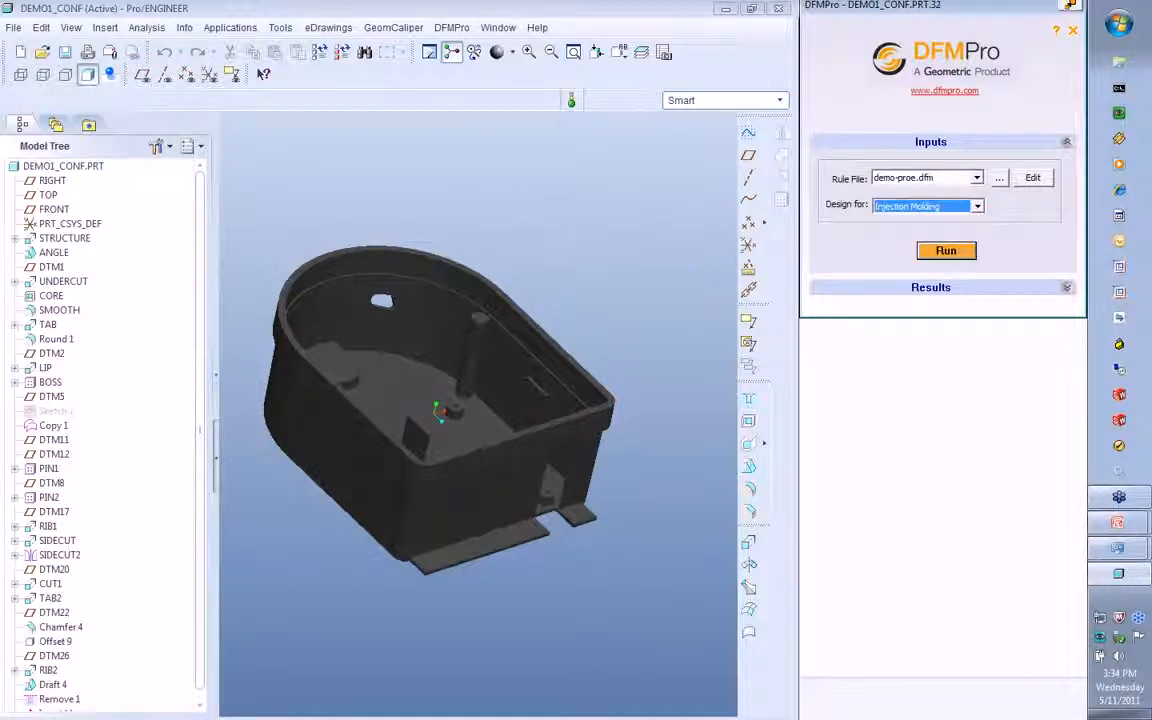
mouse_move(453, 197)
middle_down()
mouse_move(502, 226)
mouse_move(447, 200)
middle_up()
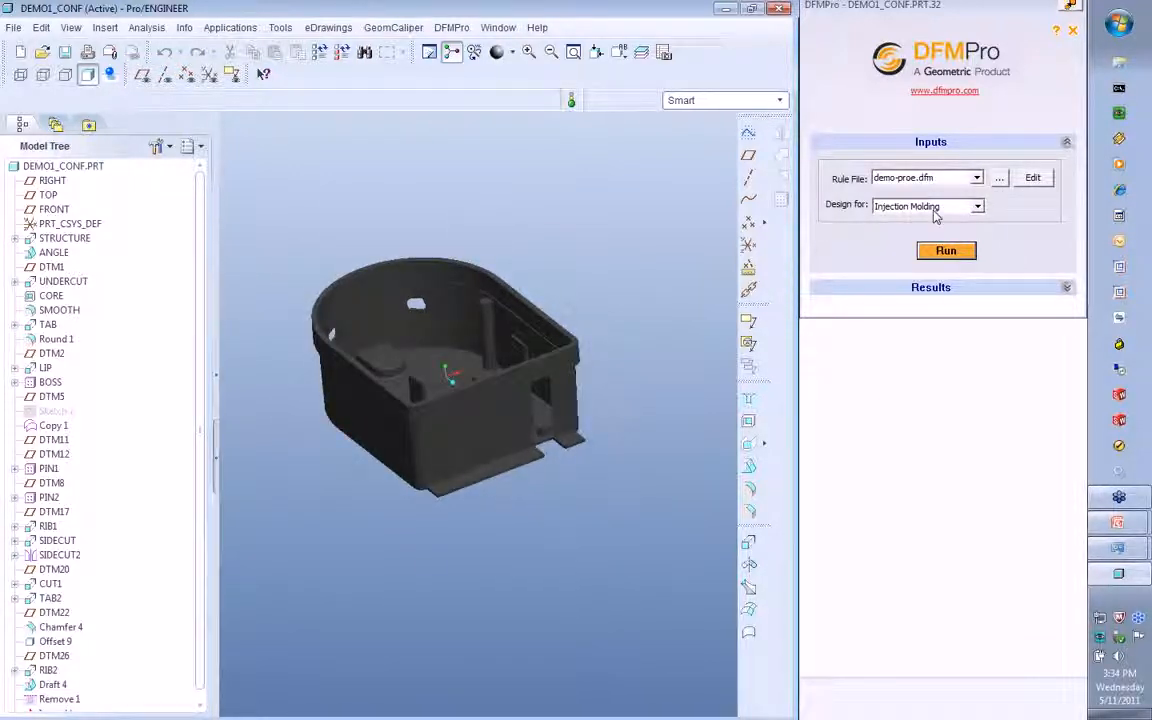
Step: Run the check, keeping the proposed floor face as pull direction plane and the nominal part thickness computed automatically
click(946, 250)
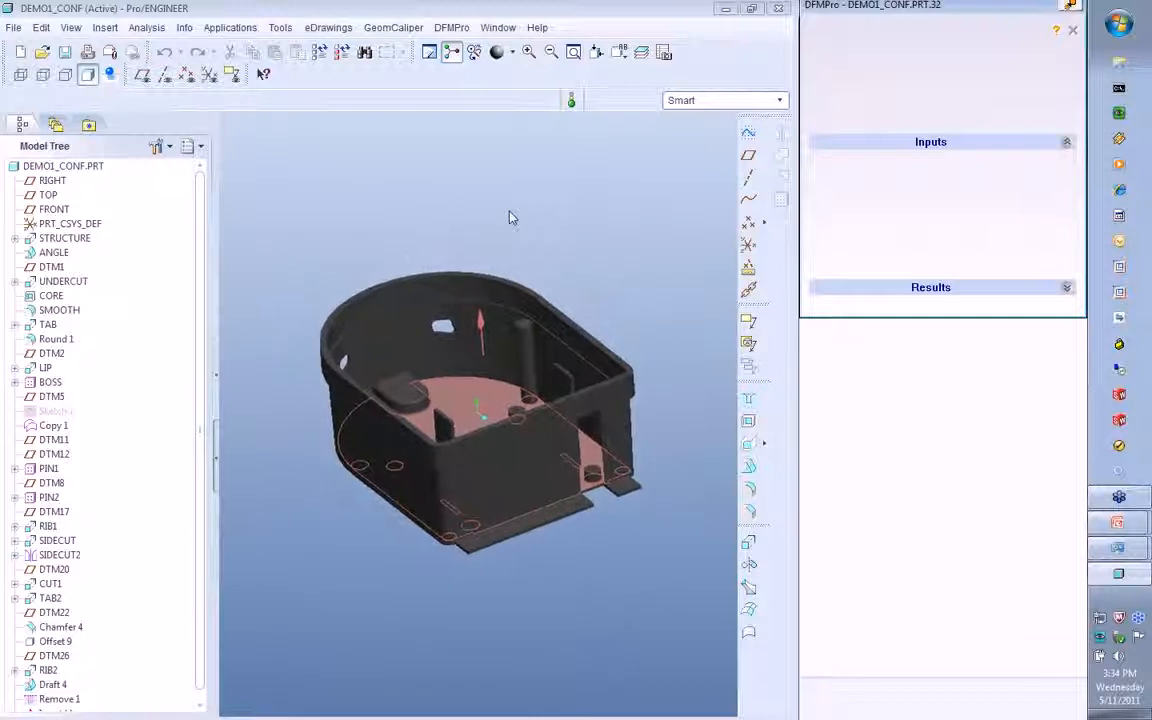
middle_drag(463, 211, 383, 257)
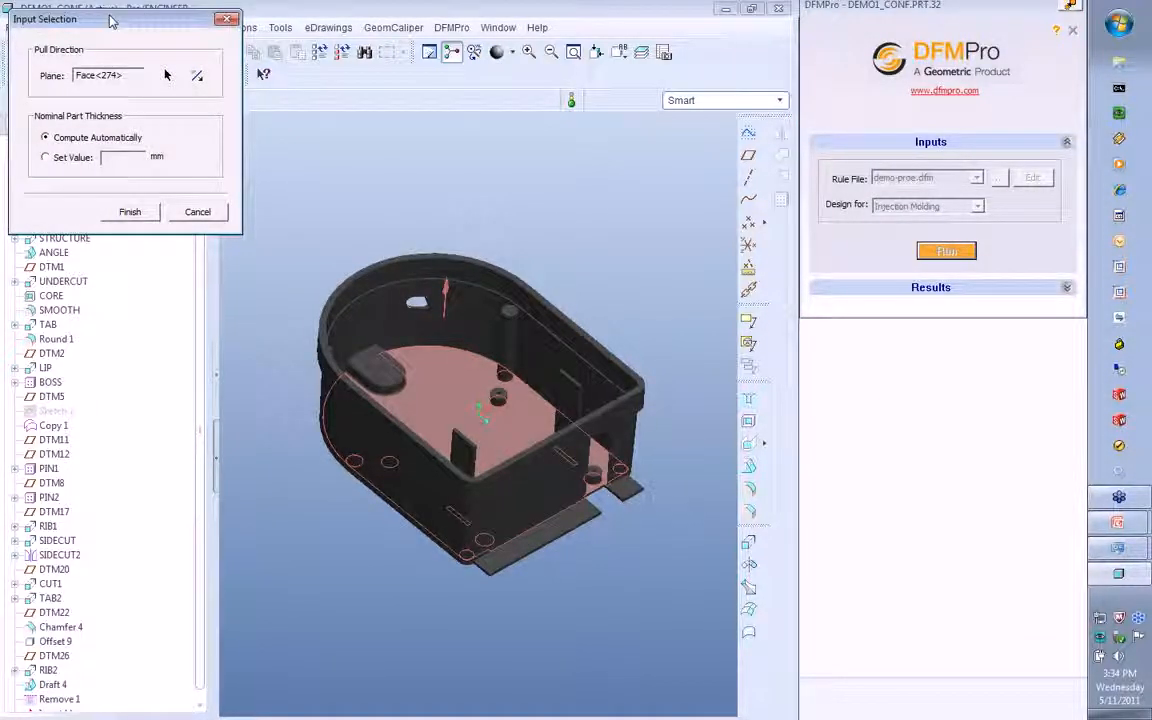
middle_drag(418, 306, 391, 195)
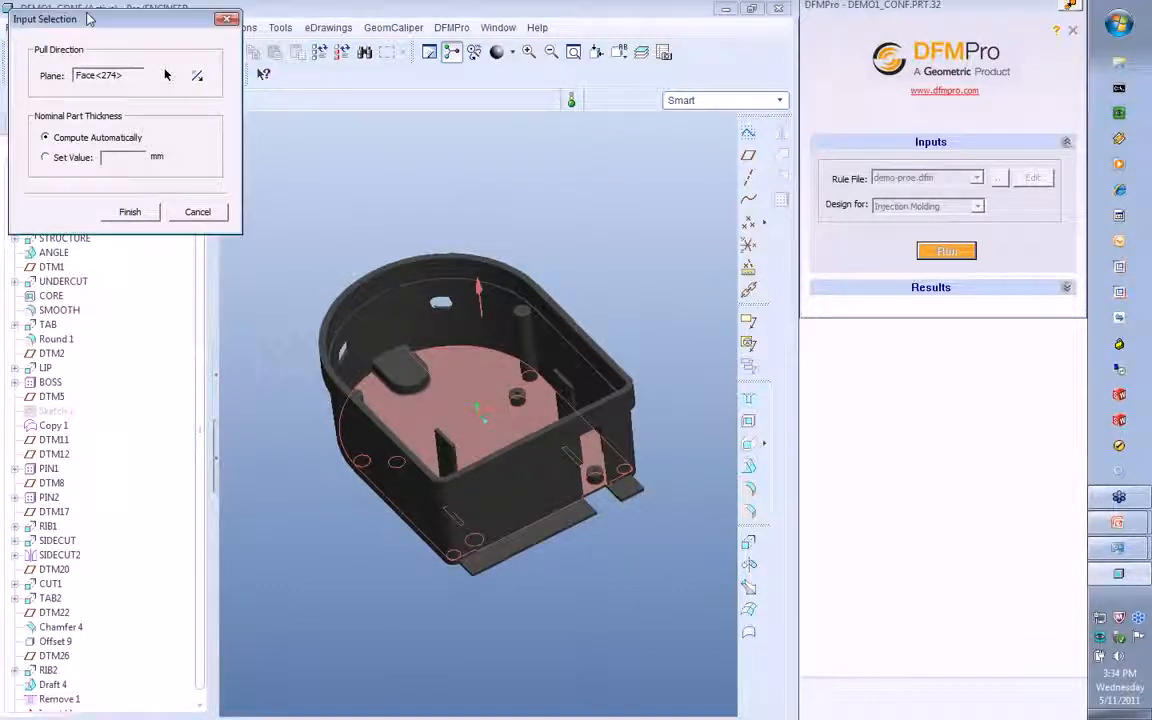
middle_drag(370, 229, 362, 181)
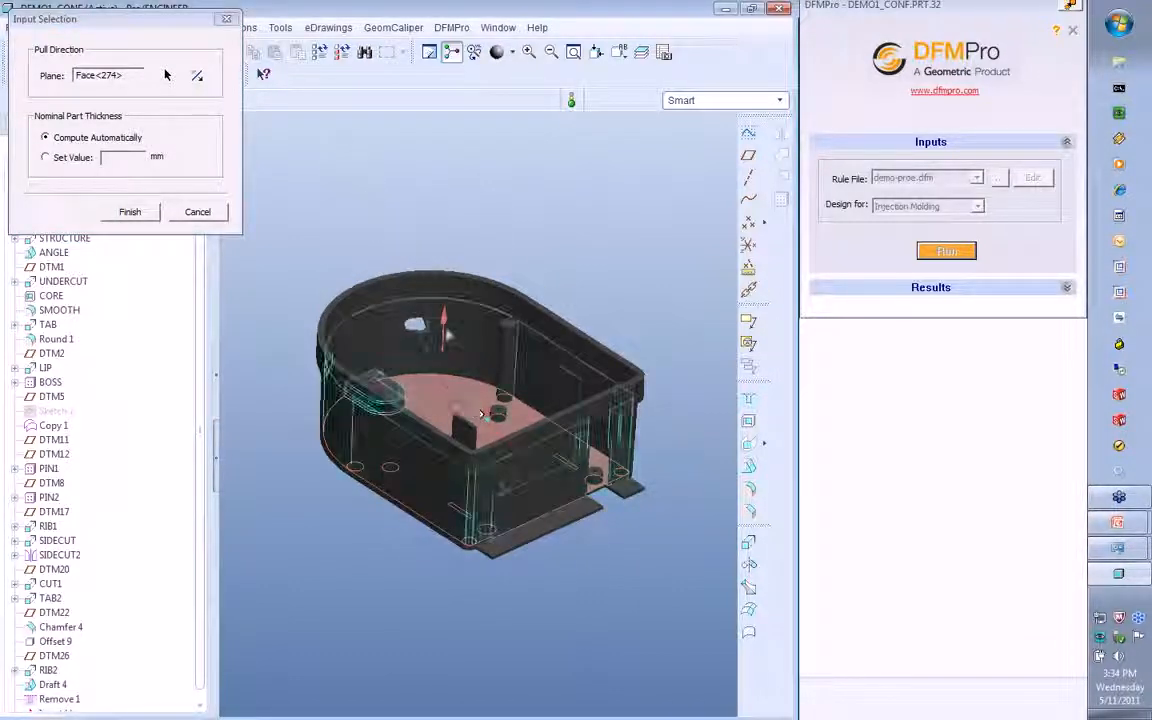
scroll(437, 328, down, 3)
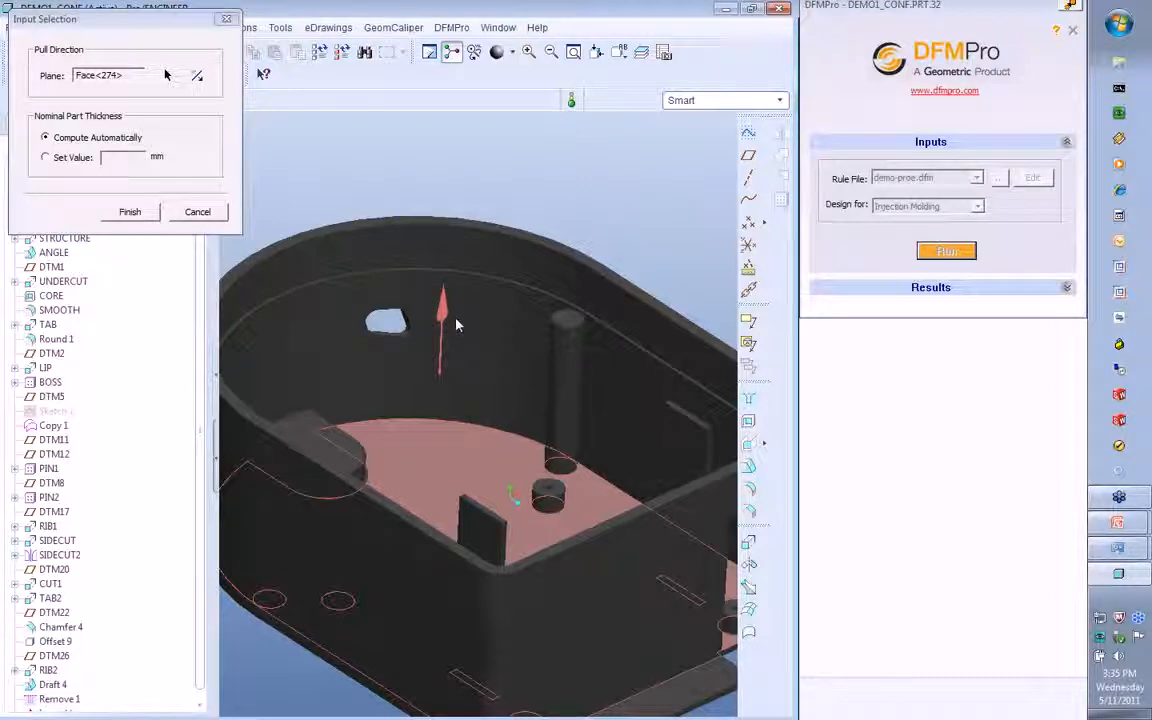
scroll(462, 320, up, 3)
mouse_move(516, 186)
middle_down()
mouse_move(471, 229)
mouse_move(509, 196)
middle_up()
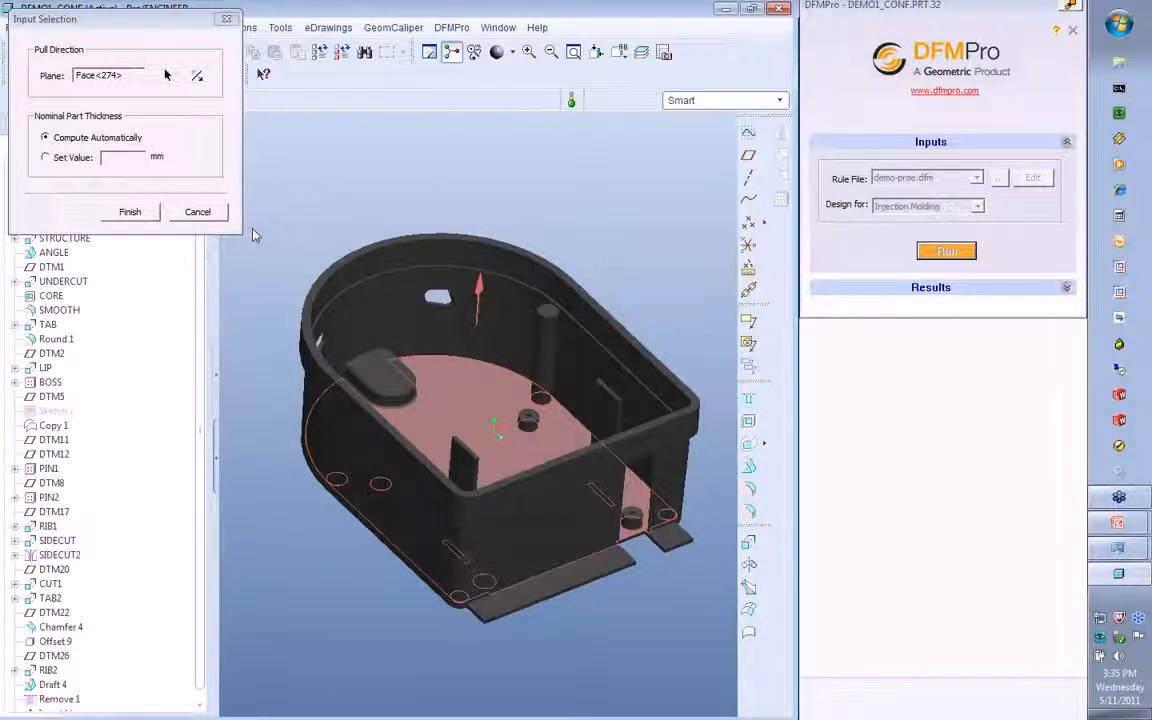
click(130, 212)
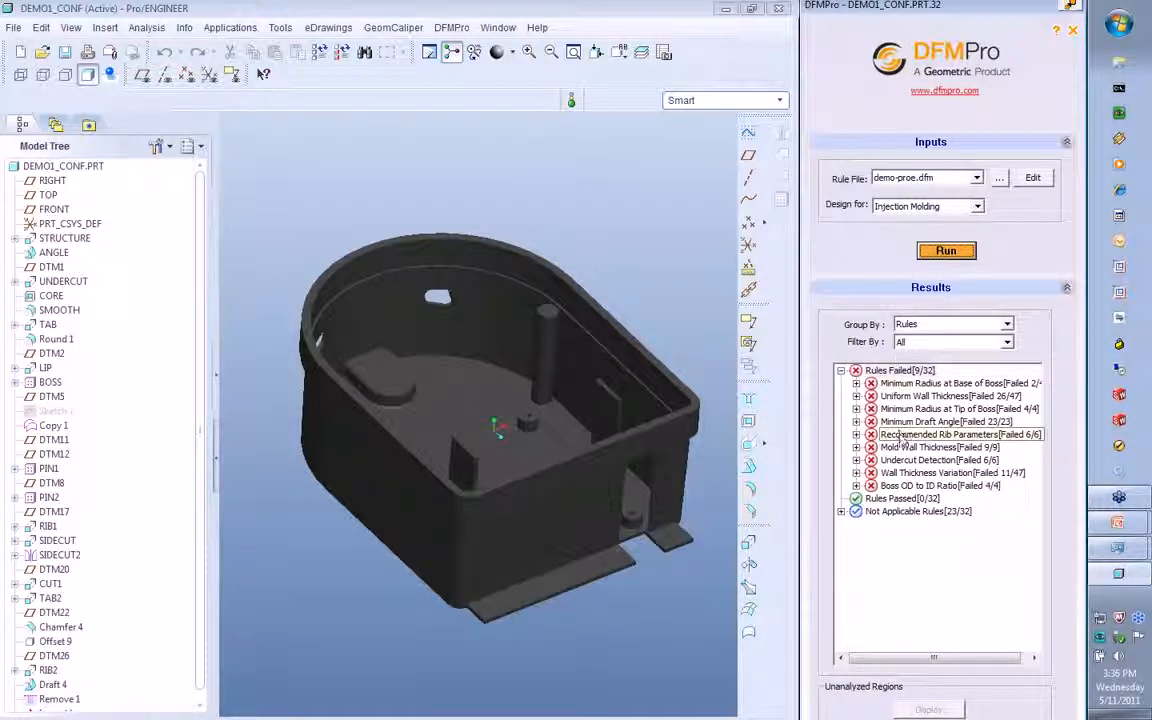
Step: Highlight the failed instances of the Minimum Radius at Base of Boss rule on the model and inspect them
click(905, 384)
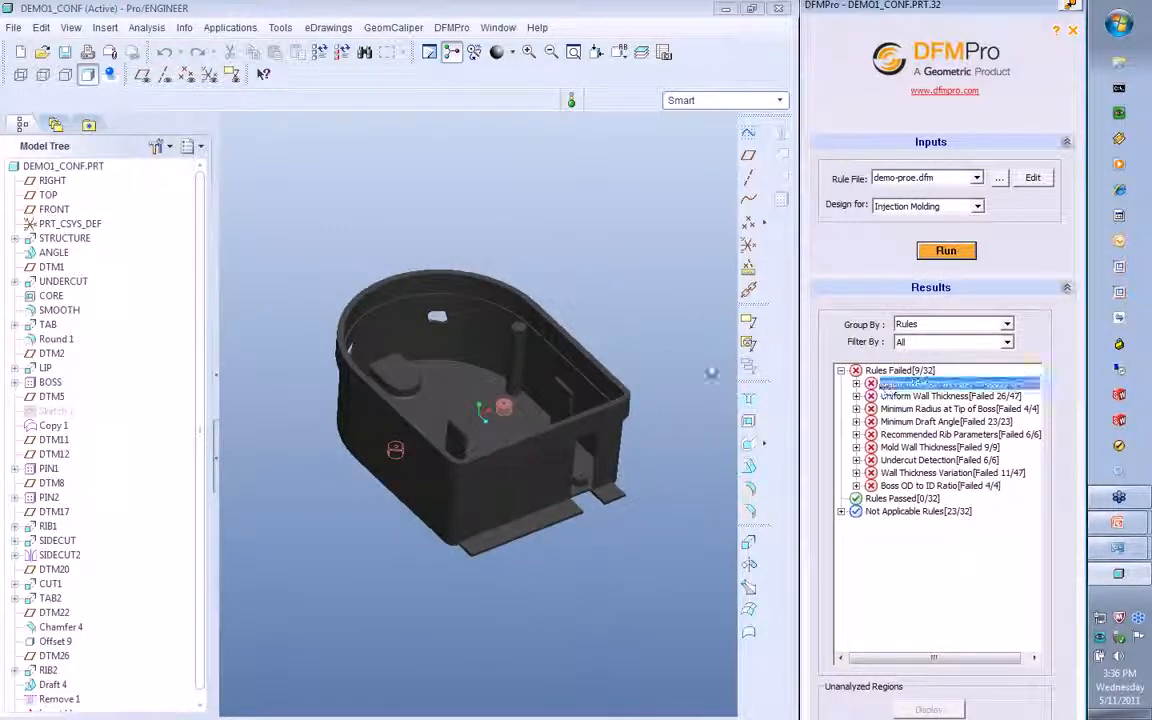
middle_drag(663, 352, 548, 376)
scroll(548, 376, down, 5)
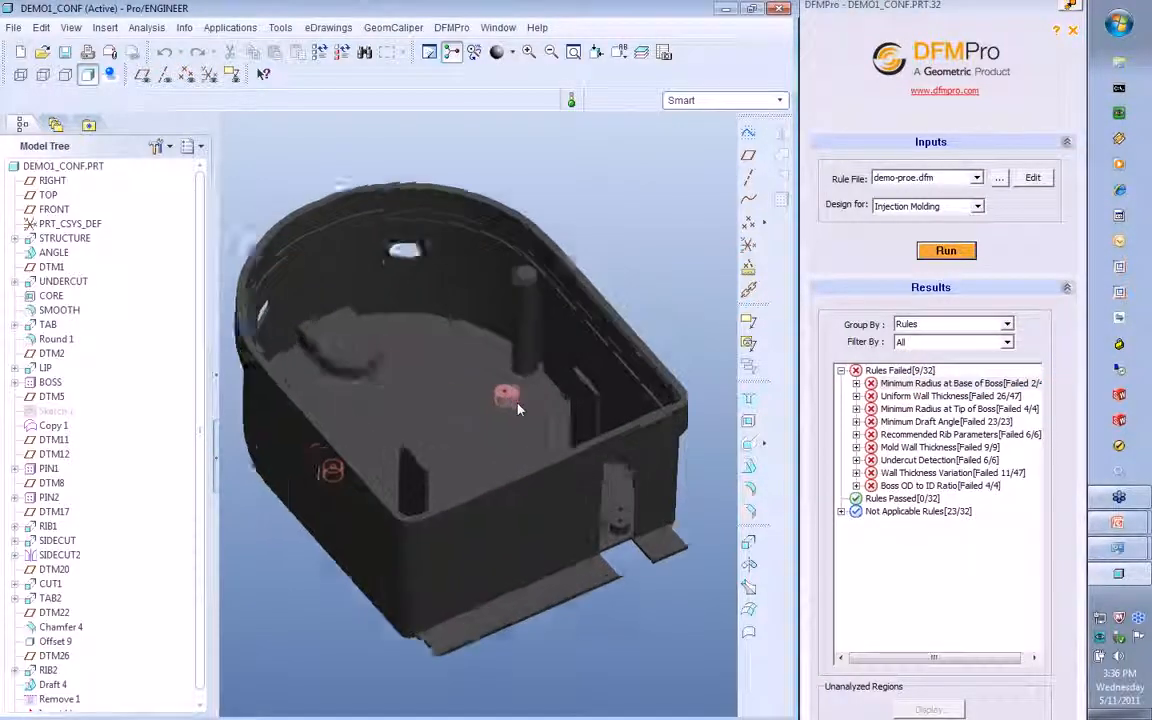
scroll(573, 406, up, 5)
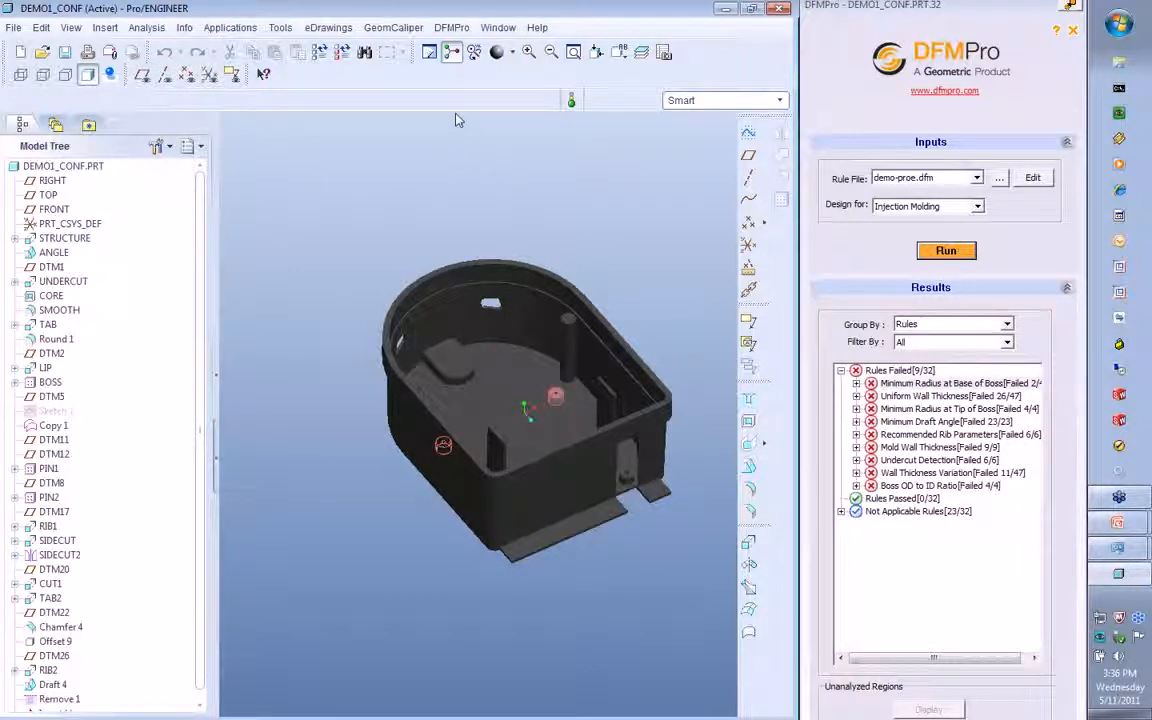
Step: Enlarge the message area to show the full rule description and read it
drag(455, 111, 457, 149)
drag(267, 123, 7, 101)
drag(208, 122, 3, 99)
click(238, 110)
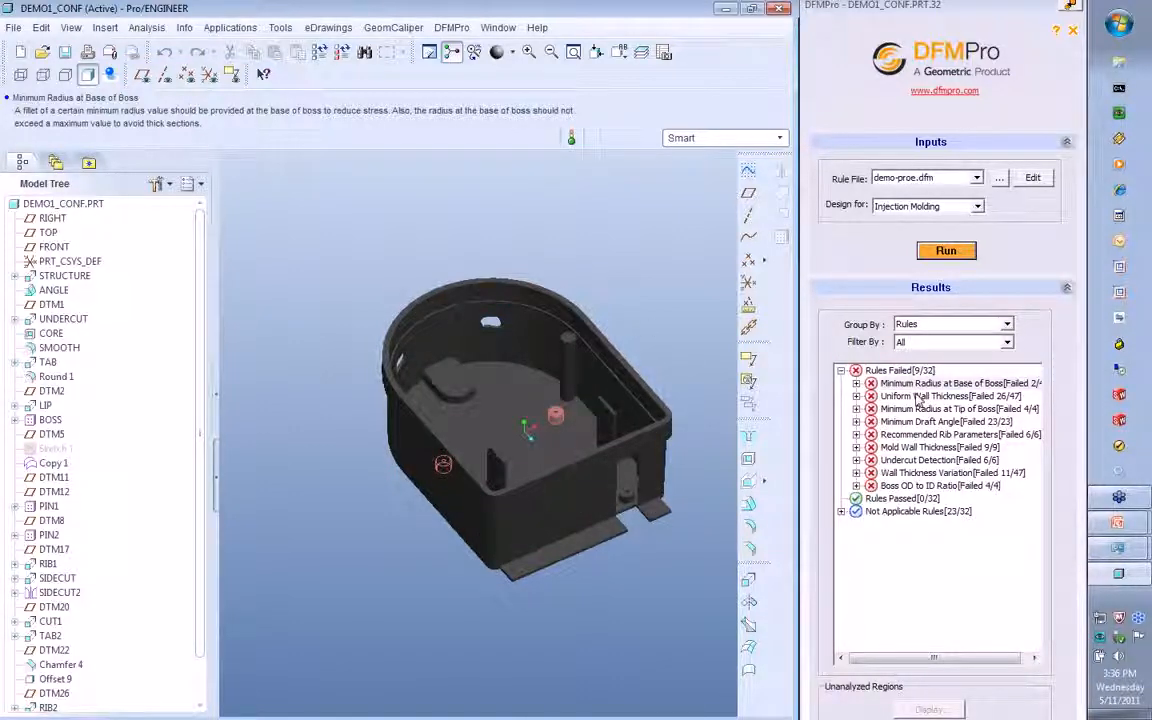
Step: Examine Instance [1] of the Minimum Radius at Base of Boss failures and its recommendation, then refit the whole part
click(856, 384)
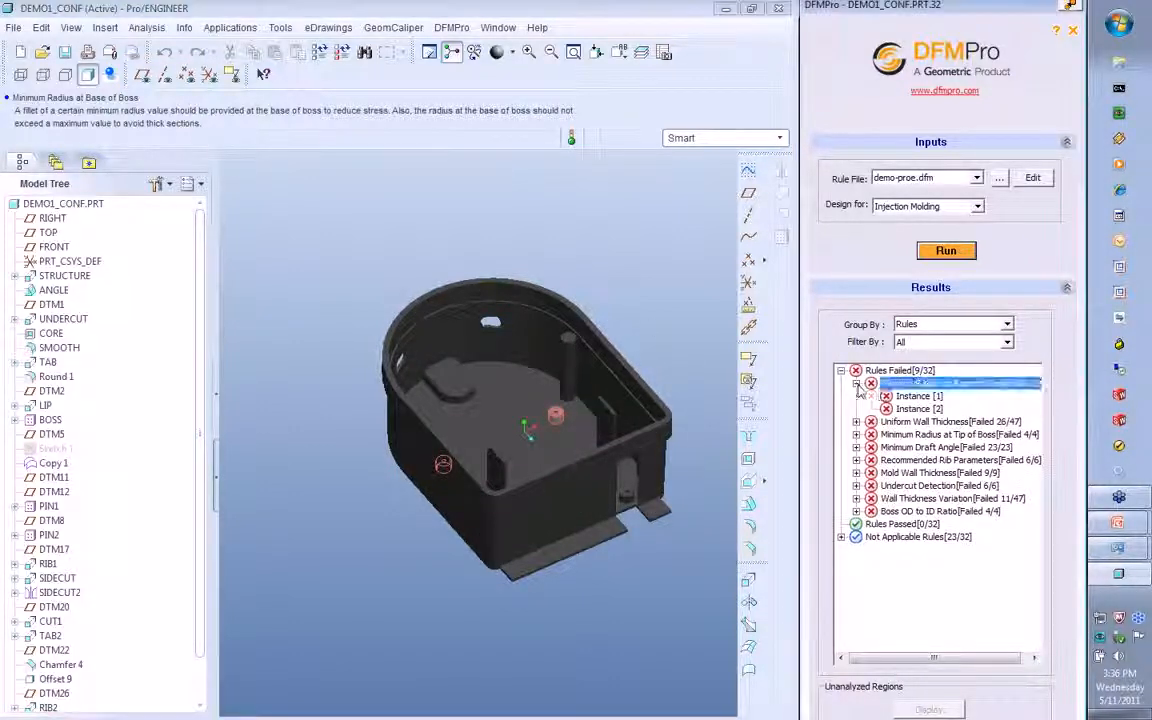
click(912, 397)
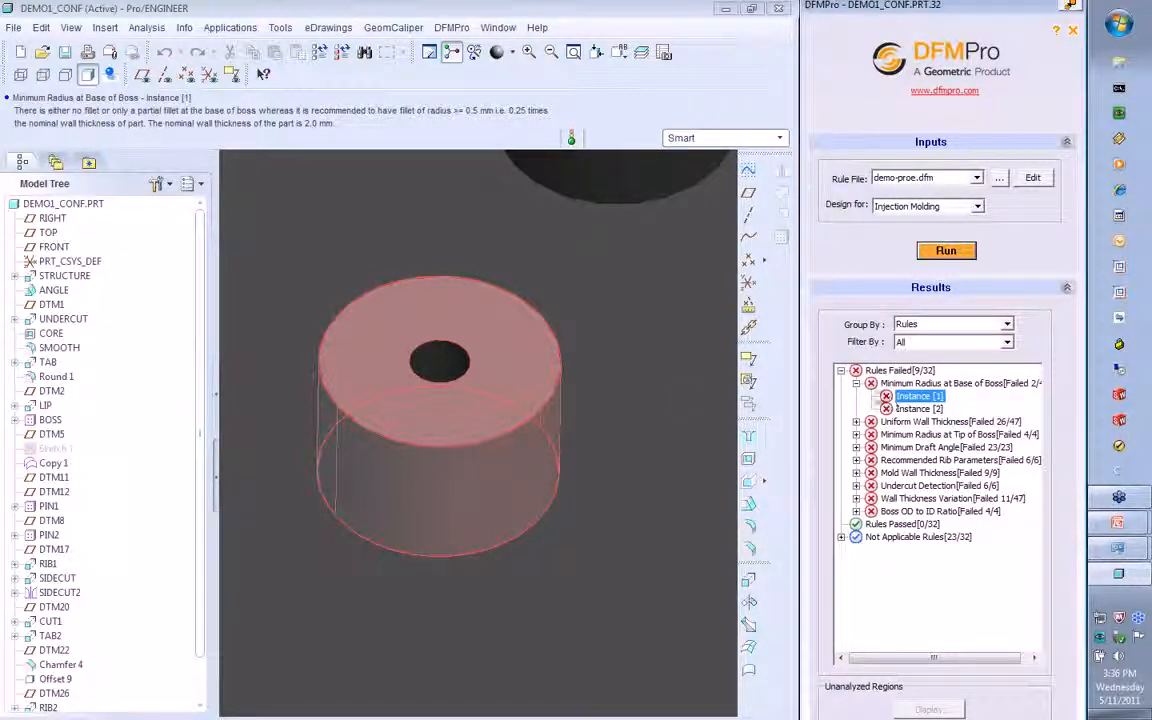
drag(338, 124, 12, 110)
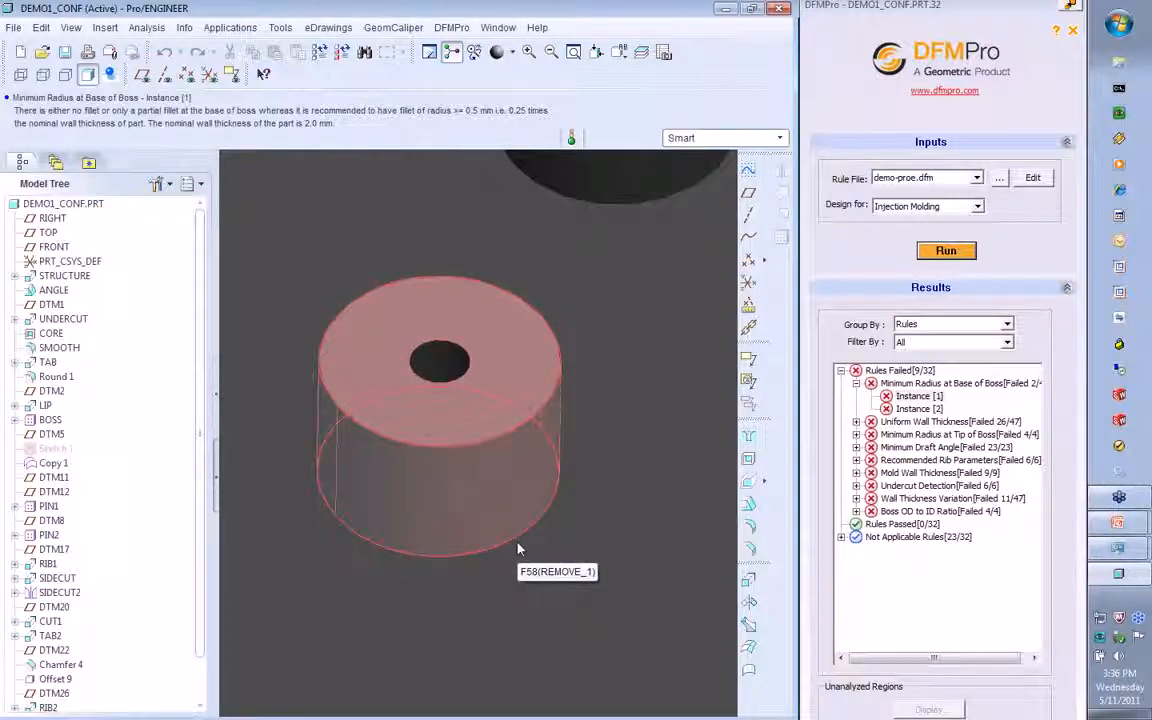
click(574, 53)
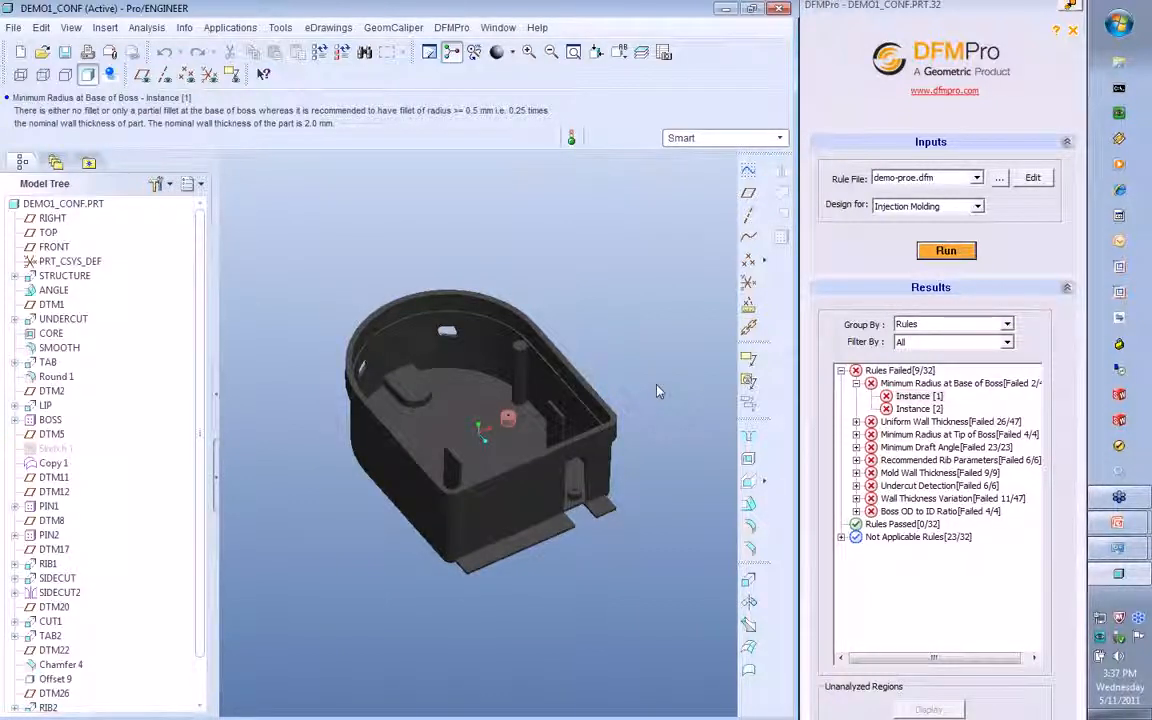
Step: Collapse the Minimum Radius at Base of Boss results and expand the failed Uniform Wall Thickness instances
click(856, 383)
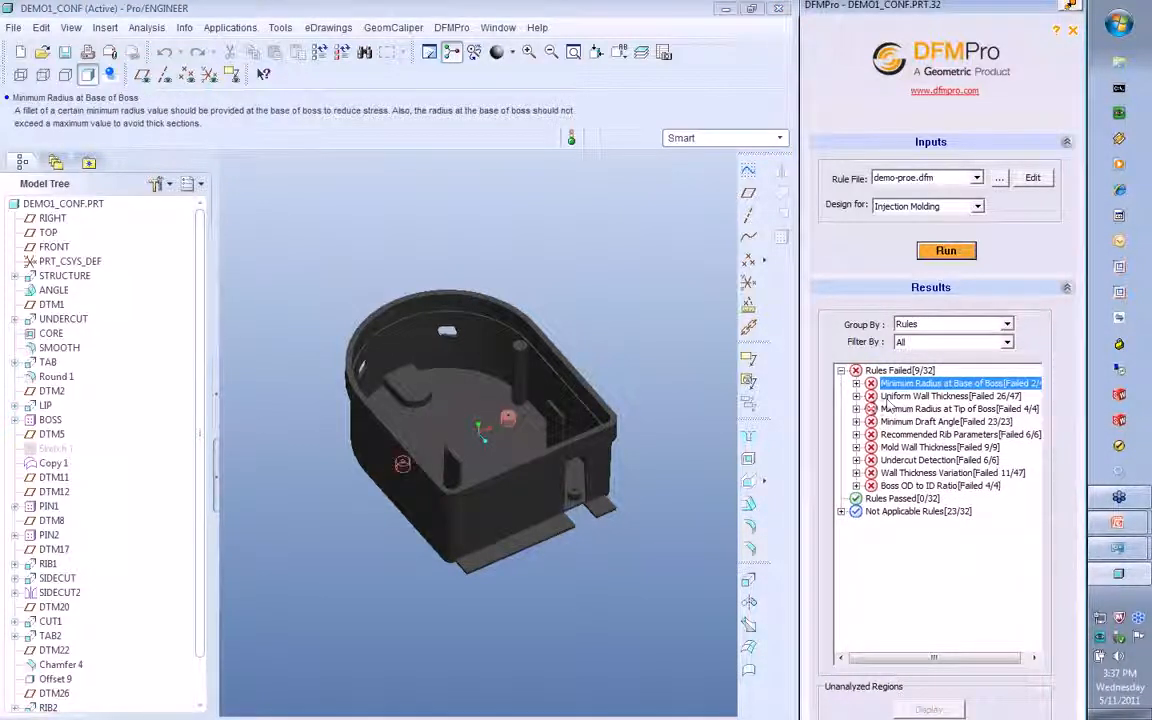
click(653, 365)
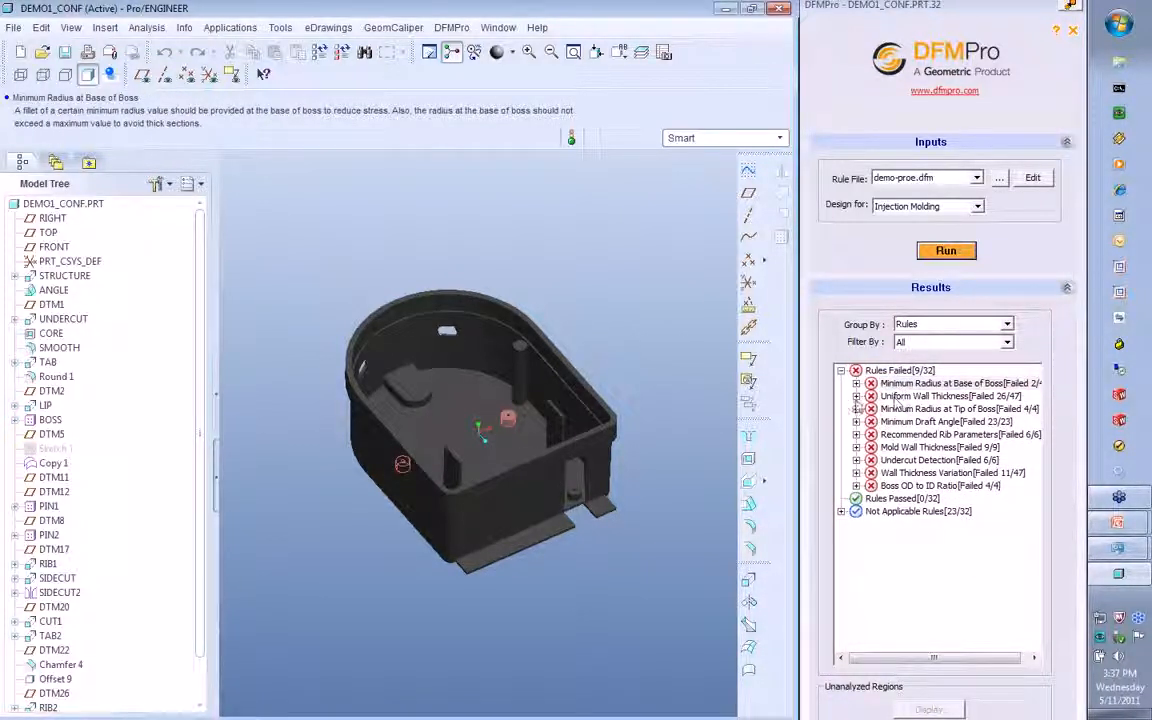
click(856, 396)
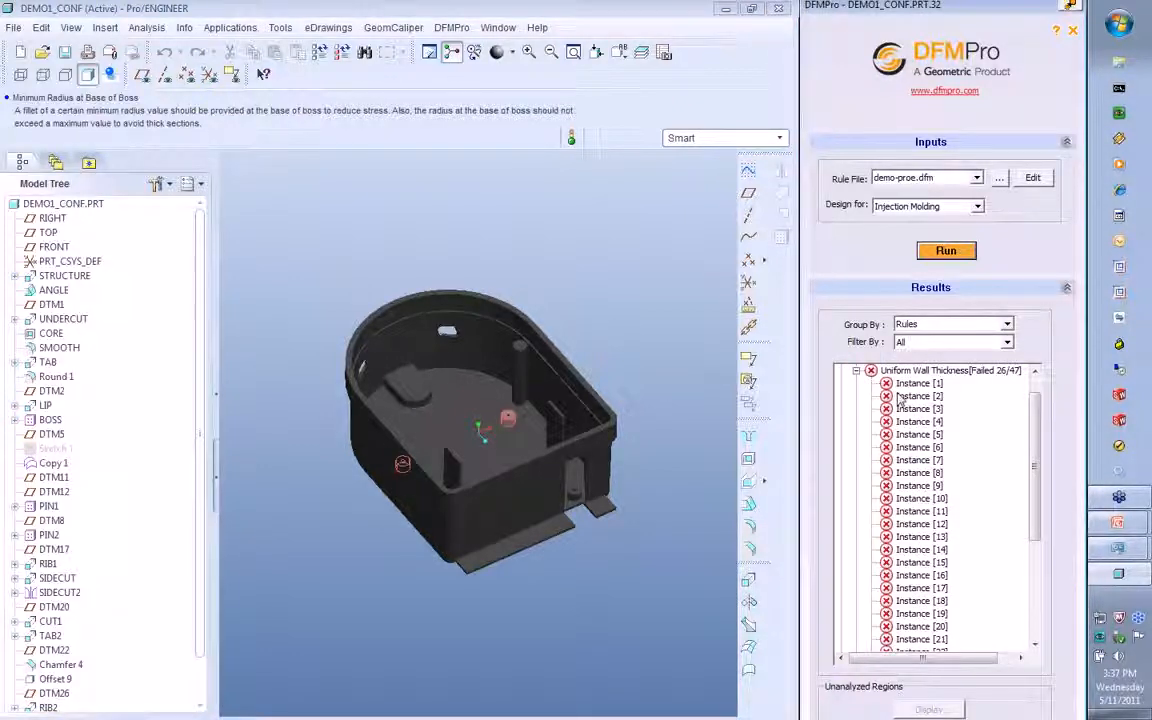
middle_drag(639, 353, 705, 332)
middle_drag(583, 301, 652, 321)
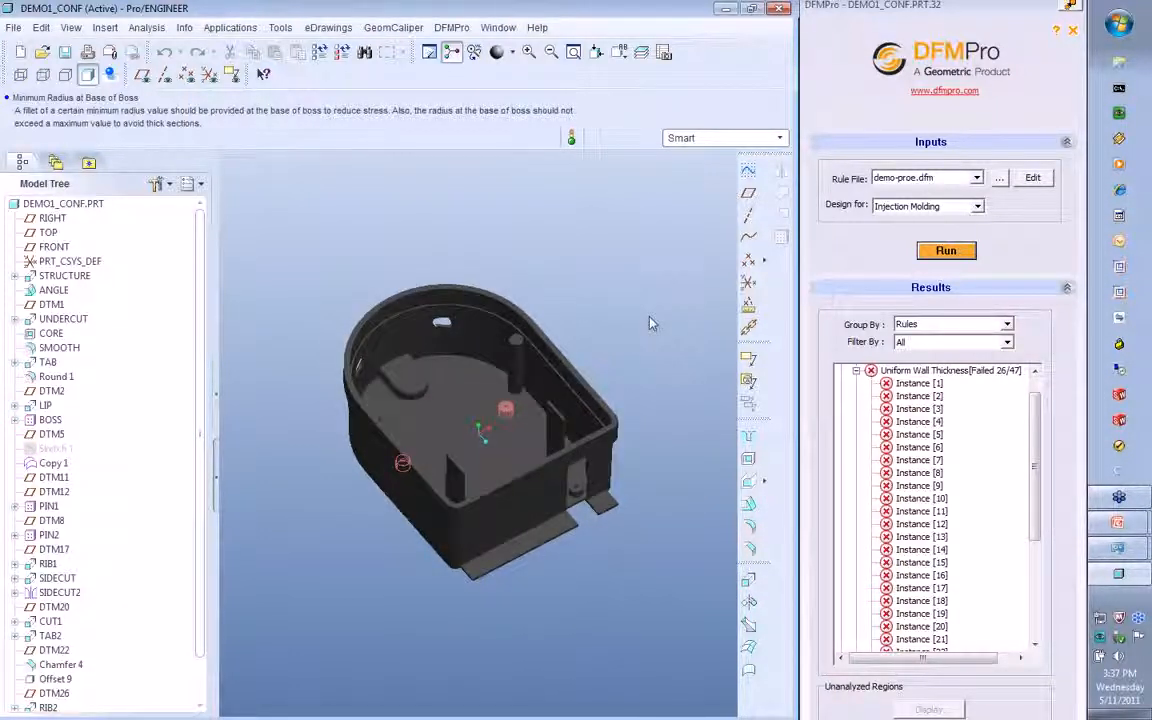
Step: Examine Instance [1] of the Uniform Wall Thickness failures and its message, then refit the whole part
click(918, 384)
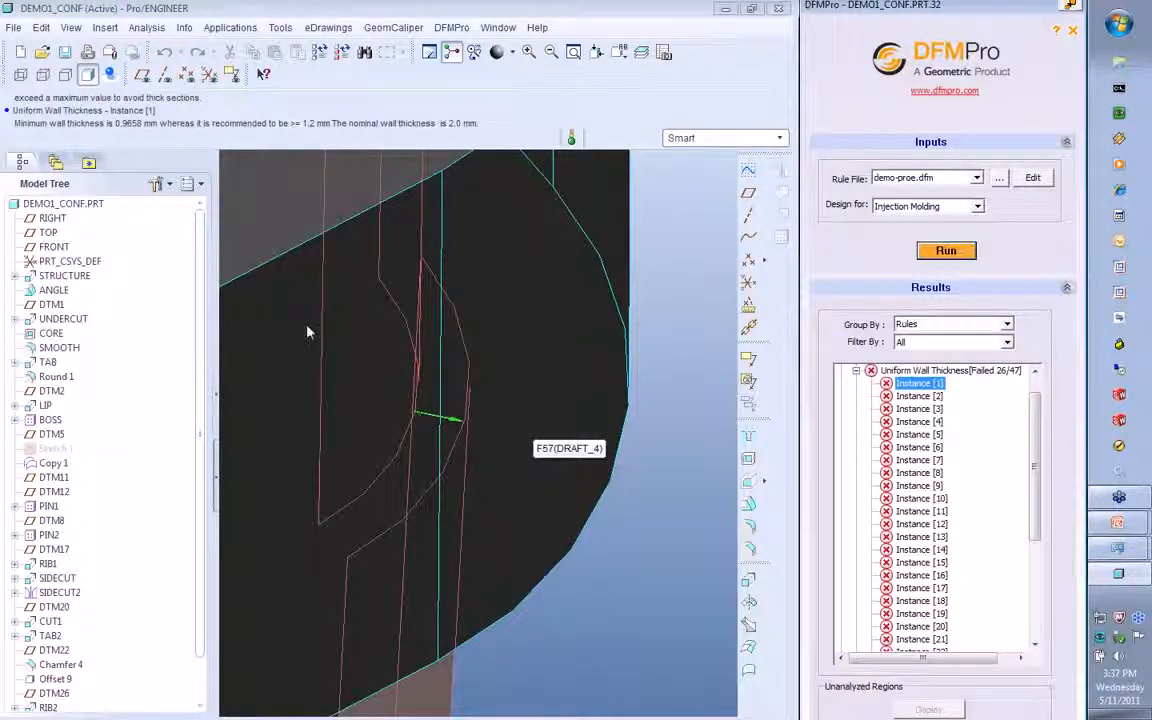
drag(15, 123, 162, 123)
click(228, 127)
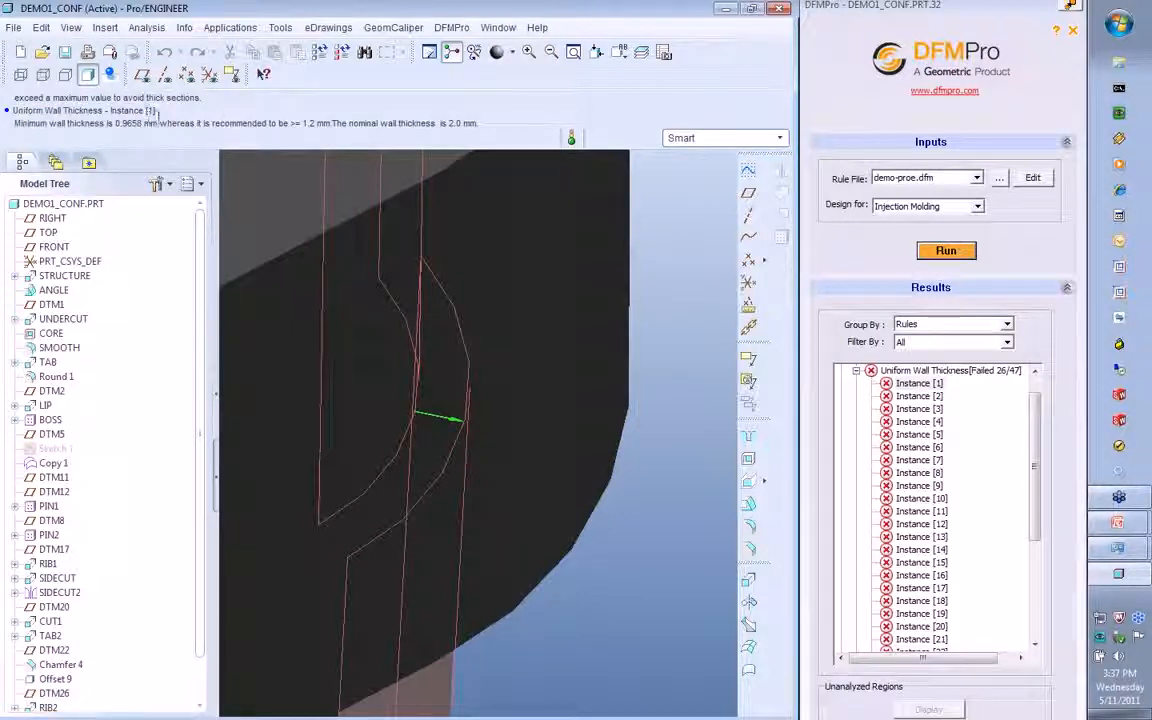
drag(220, 123, 487, 121)
click(489, 121)
click(574, 52)
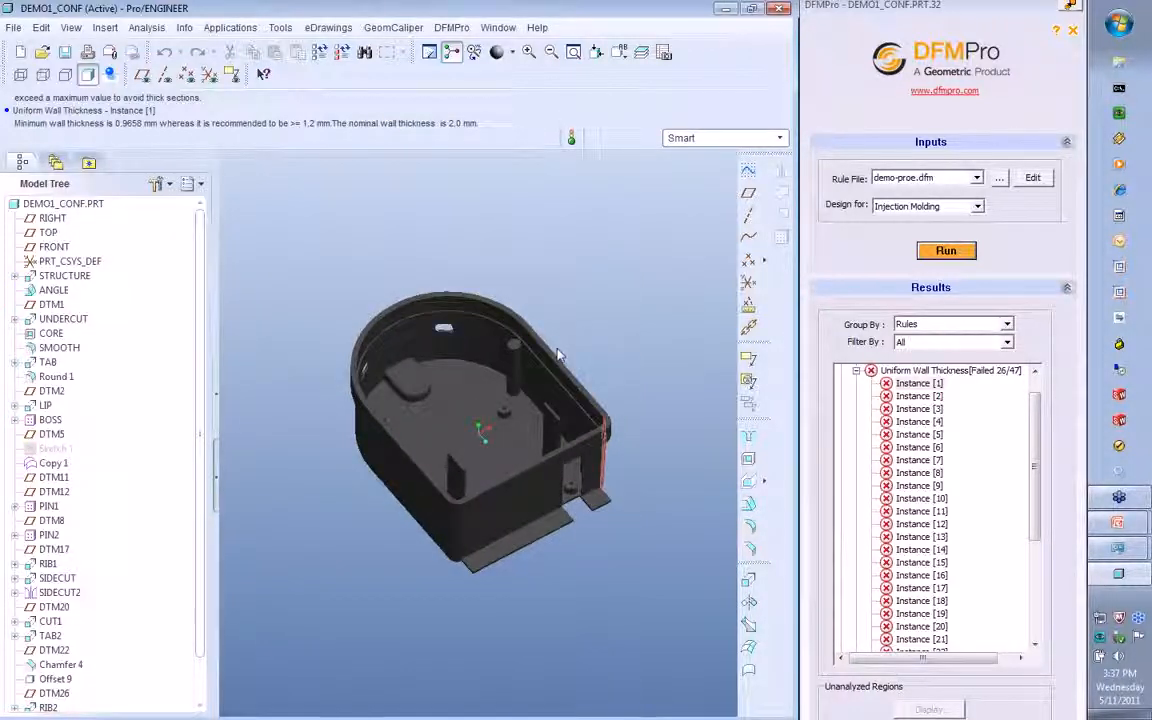
Step: Reread the Instance [1] message, comparing the reported wall thickness with the recommended limit
drag(160, 124, 355, 124)
click(400, 122)
drag(105, 111, 8, 110)
click(8, 110)
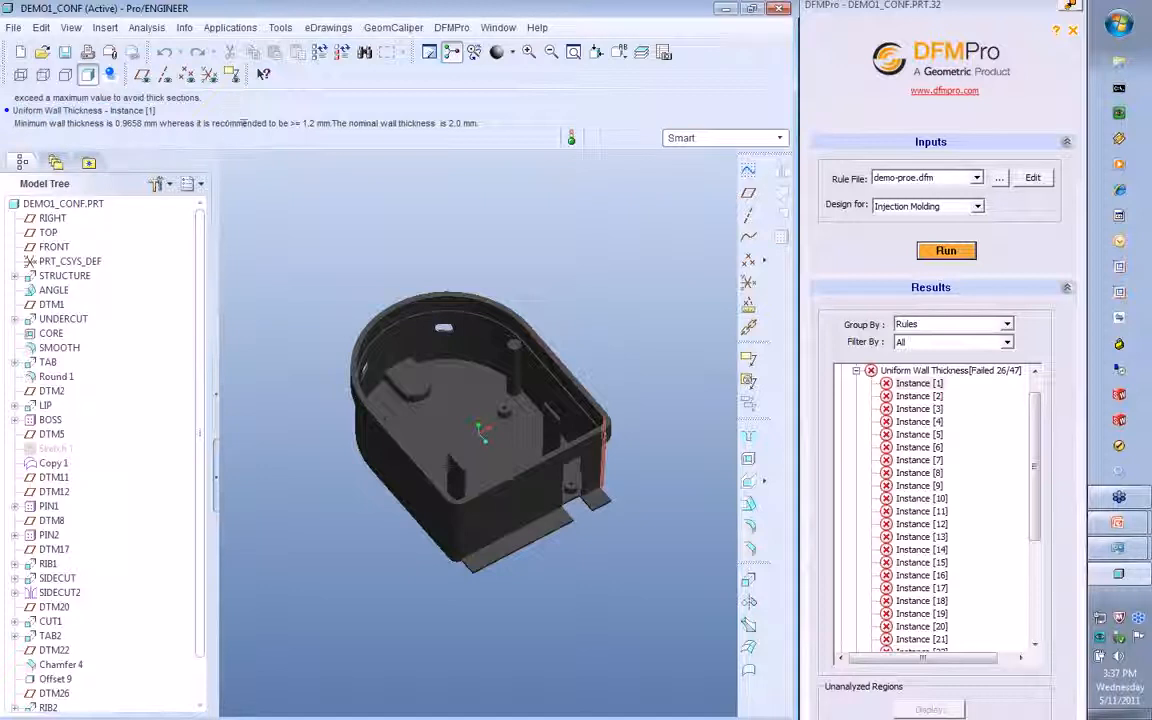
drag(295, 123, 343, 124)
click(319, 125)
Step: Open the demo-proe.dfm rule file in the Rule Manager, maximize it and browse the rule list
click(1032, 177)
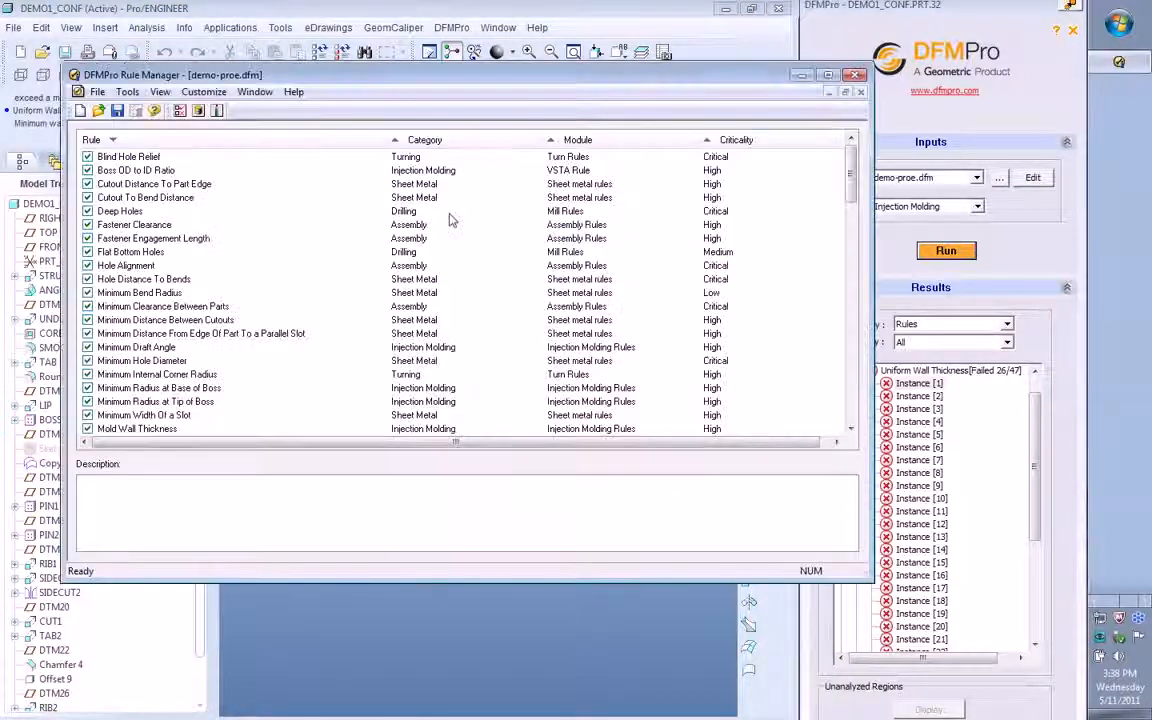
double_click(506, 80)
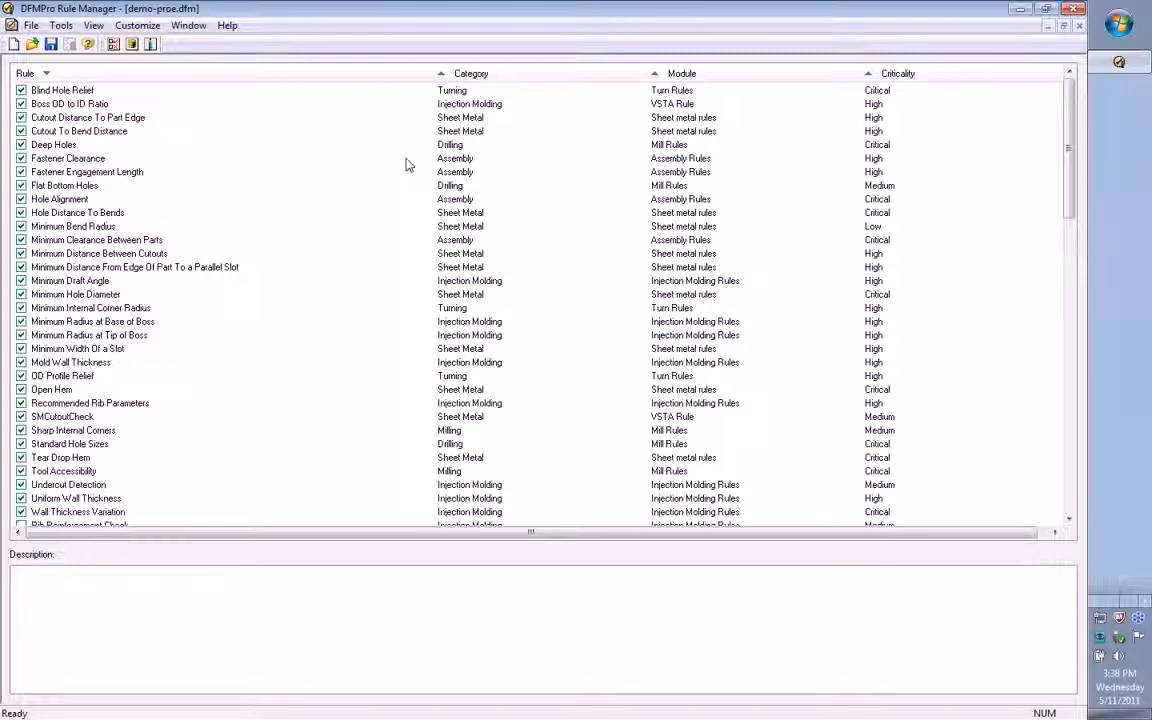
click(239, 73)
click(239, 71)
scroll(95, 389, down, 2)
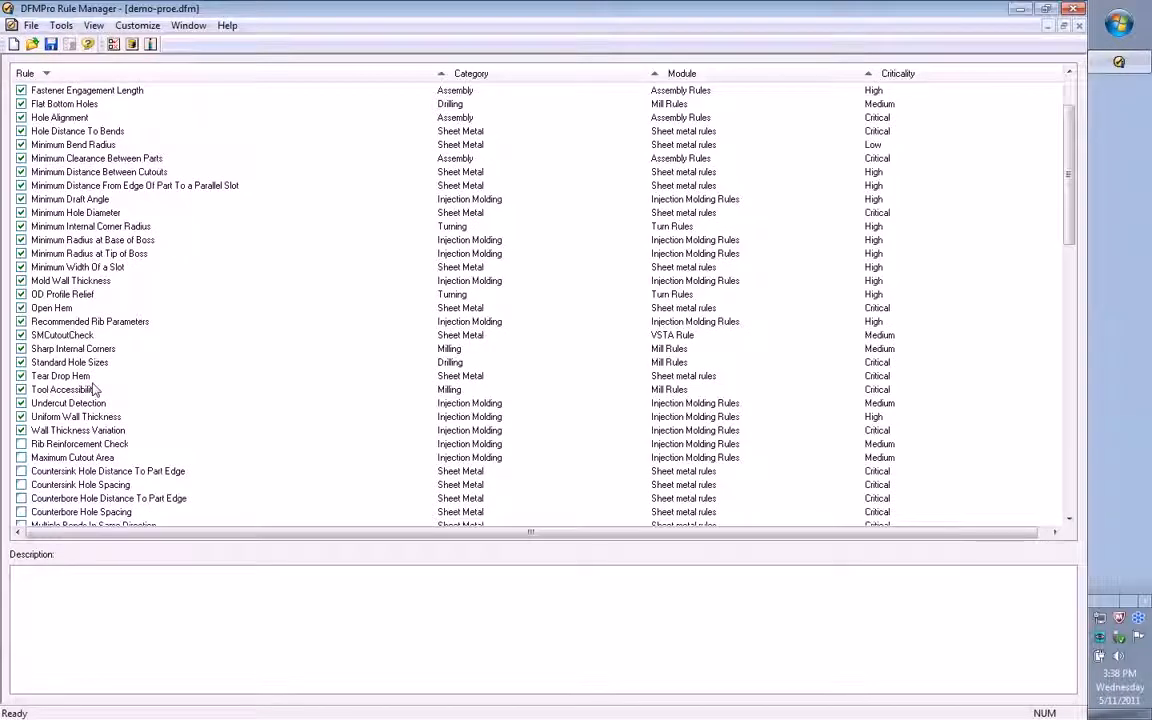
Step: Open the parameter settings of the Uniform Wall Thickness rule and move the dialog slightly higher
click(80, 416)
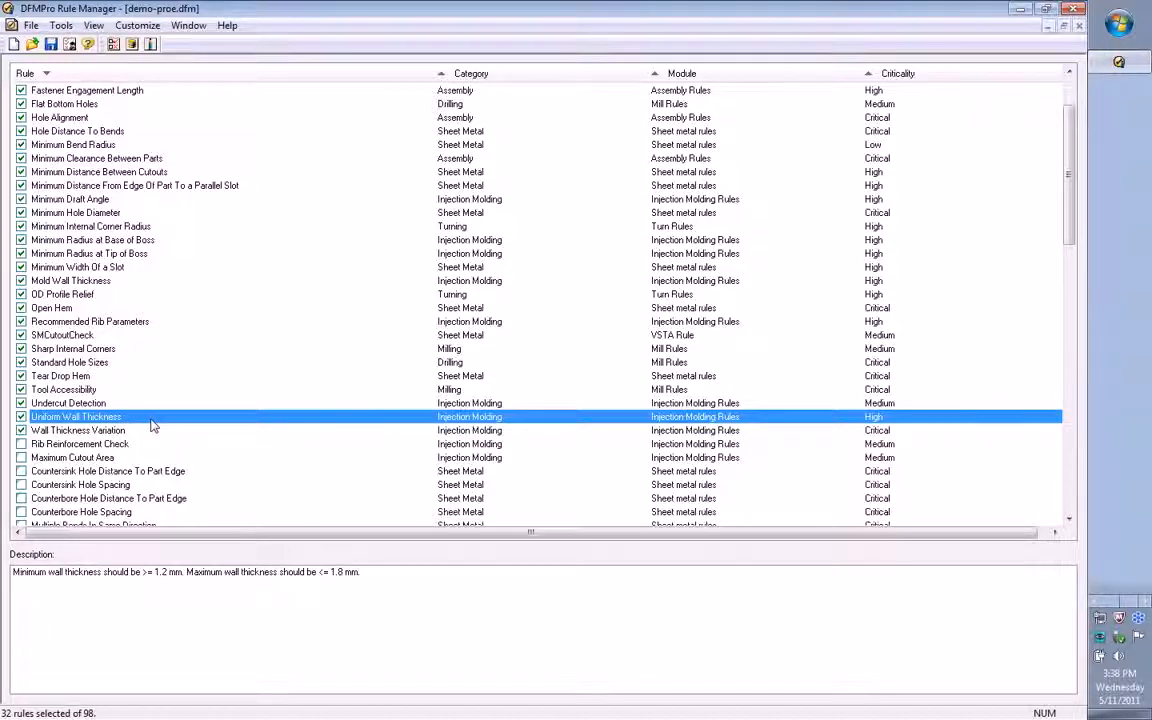
right_click(152, 425)
click(205, 430)
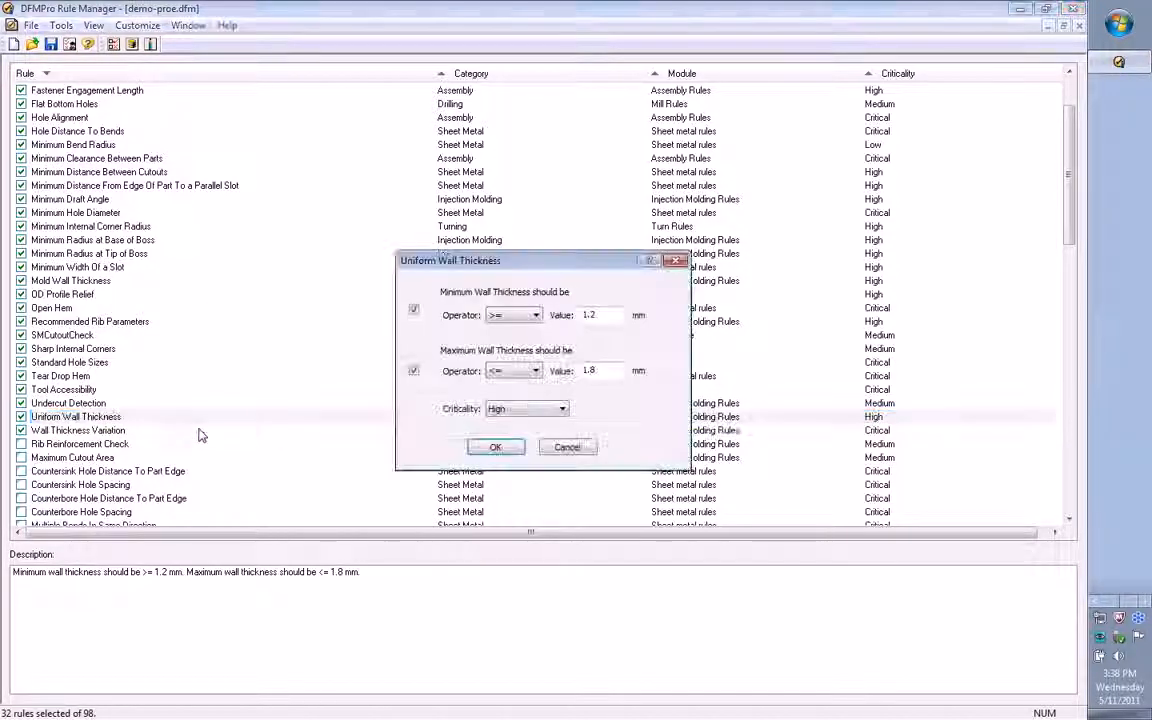
drag(540, 267, 533, 235)
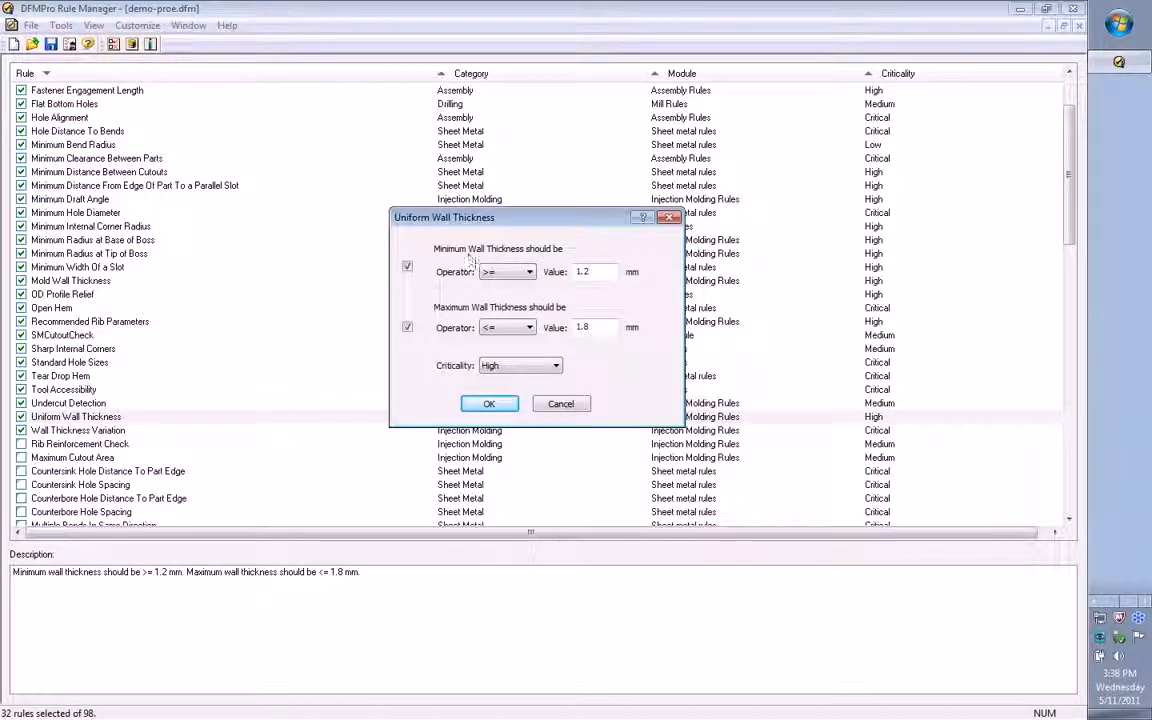
Step: Examine the rule's minimum and maximum wall thickness values and its Criticality options, then cancel the settings
drag(601, 276, 553, 282)
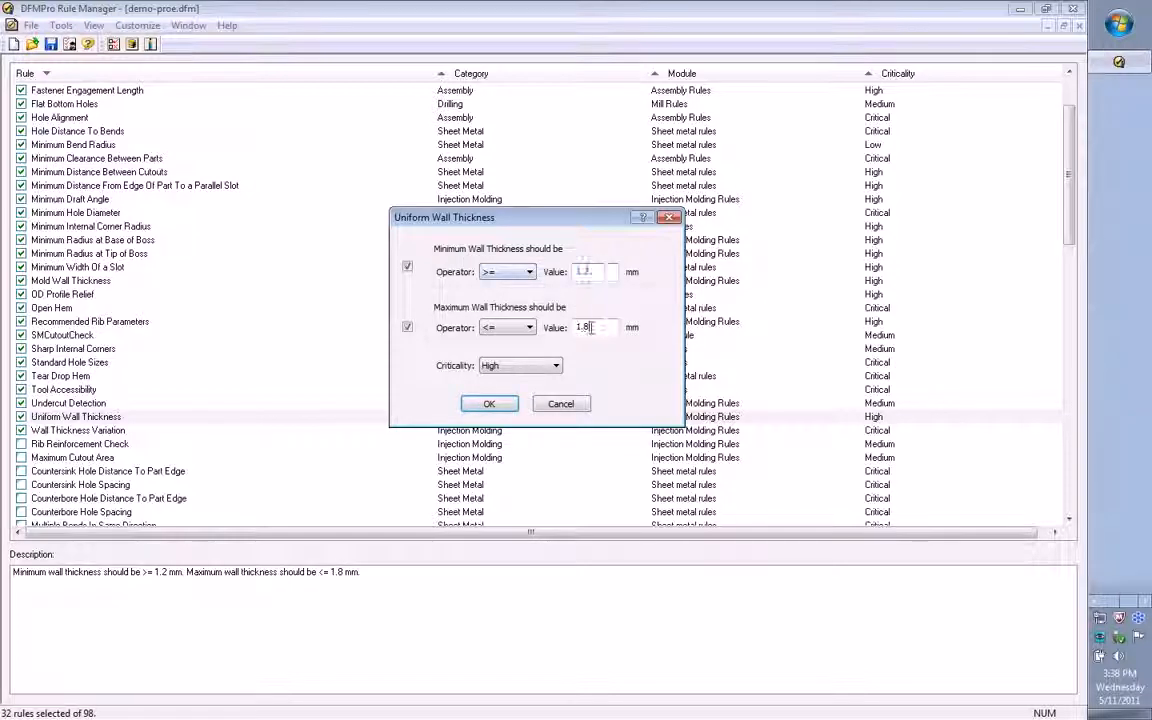
drag(607, 327, 568, 327)
click(598, 272)
double_click(588, 272)
click(556, 368)
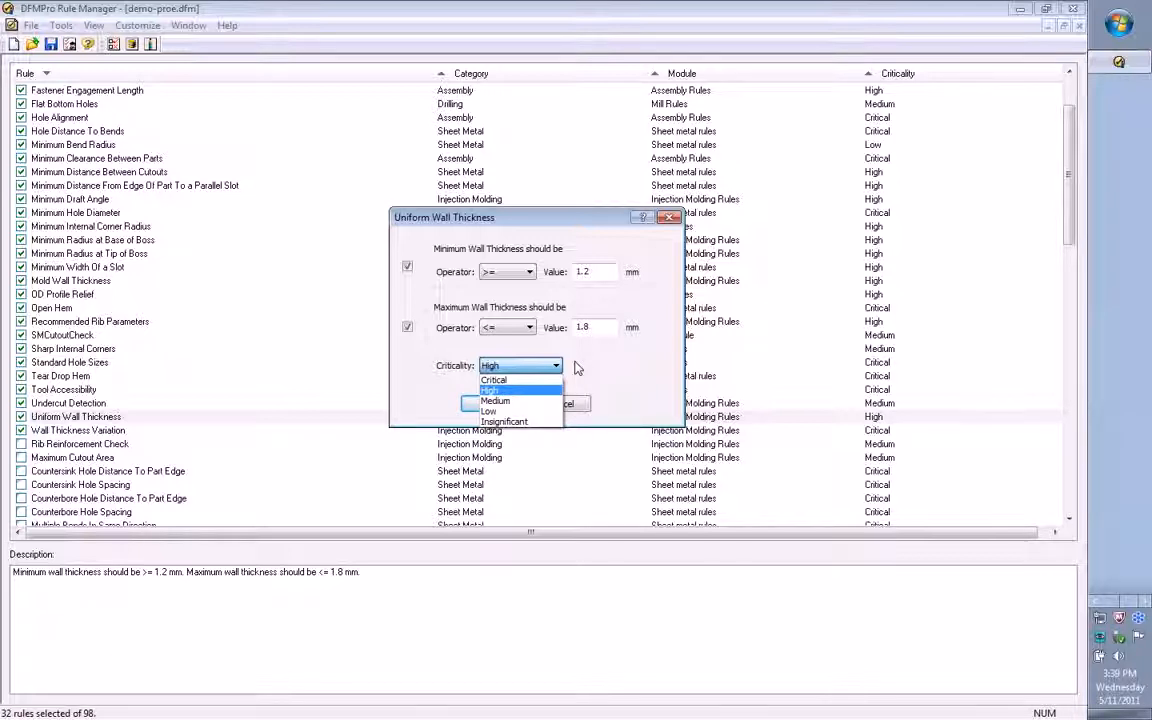
click(576, 368)
click(578, 407)
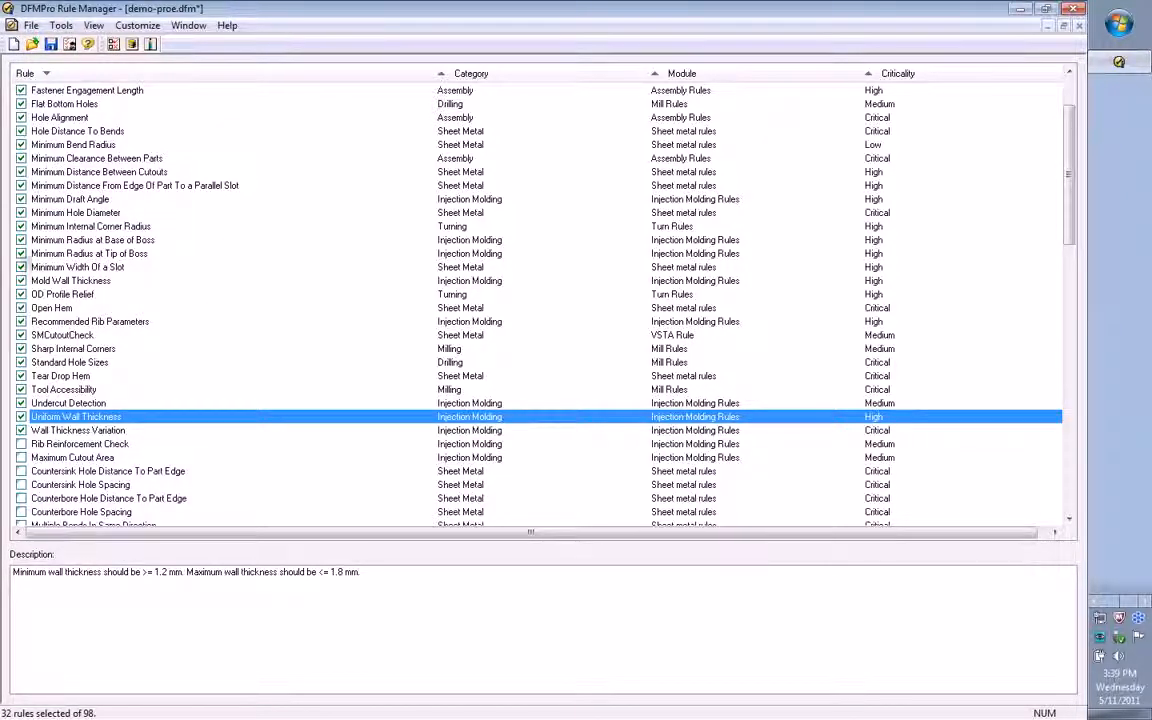
Step: Switch the Uniform Wall Thickness rule off and back on in the rule list
click(21, 416)
click(21, 416)
click(21, 430)
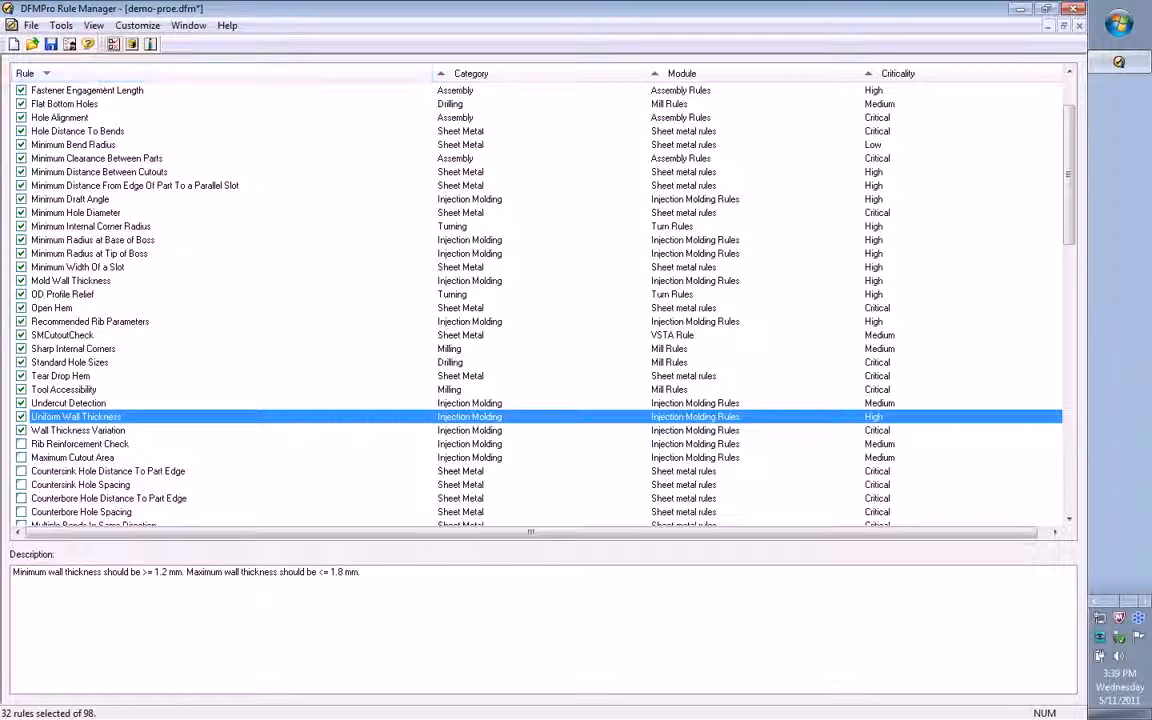
scroll(56, 131, up, 2)
scroll(80, 144, down, 3)
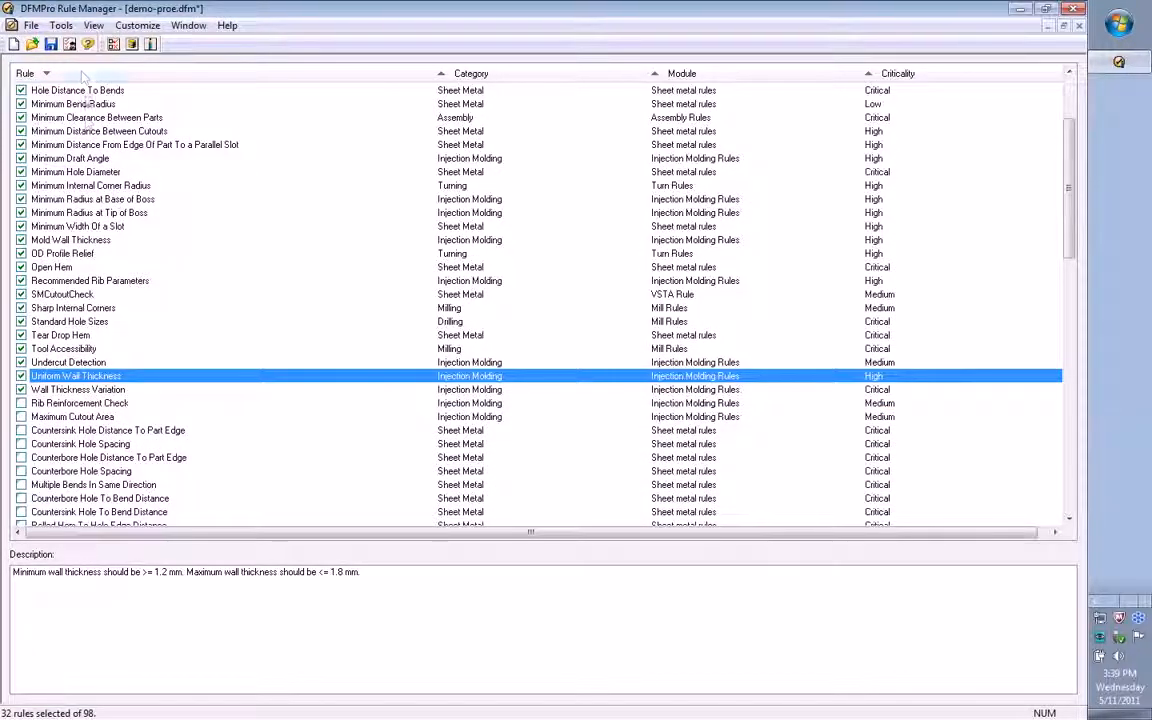
Step: Look at the Save As dialog for the demo-proe.dfm rule file, then cancel it
click(31, 25)
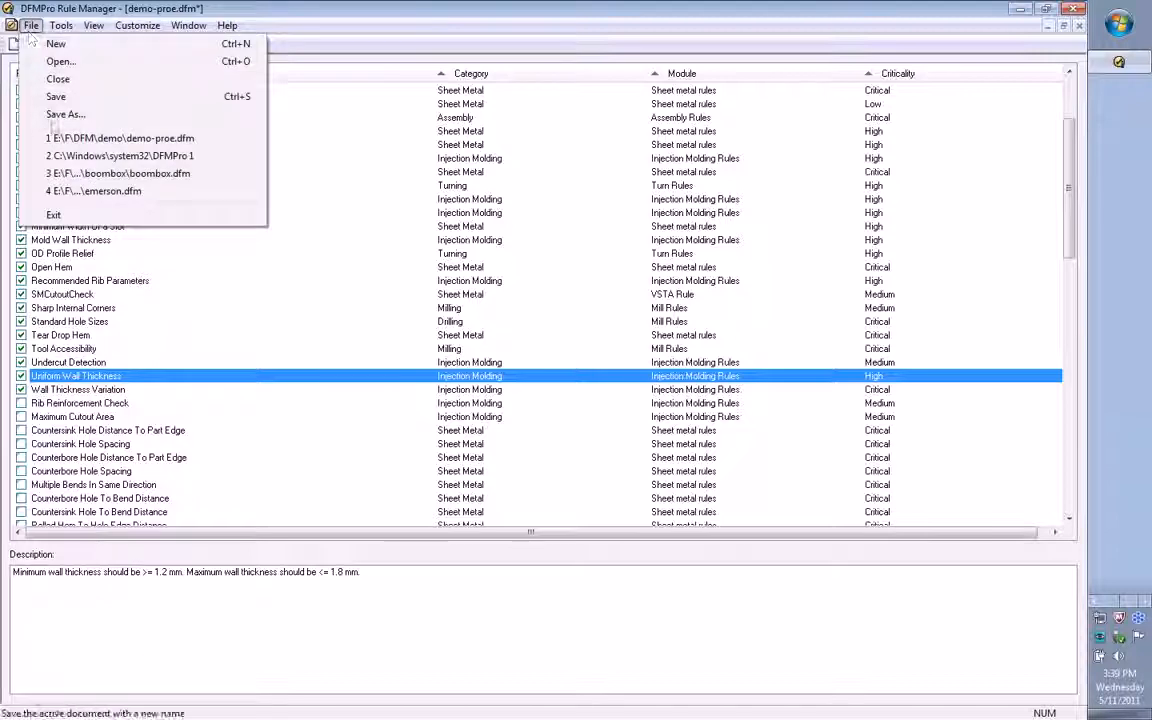
click(62, 114)
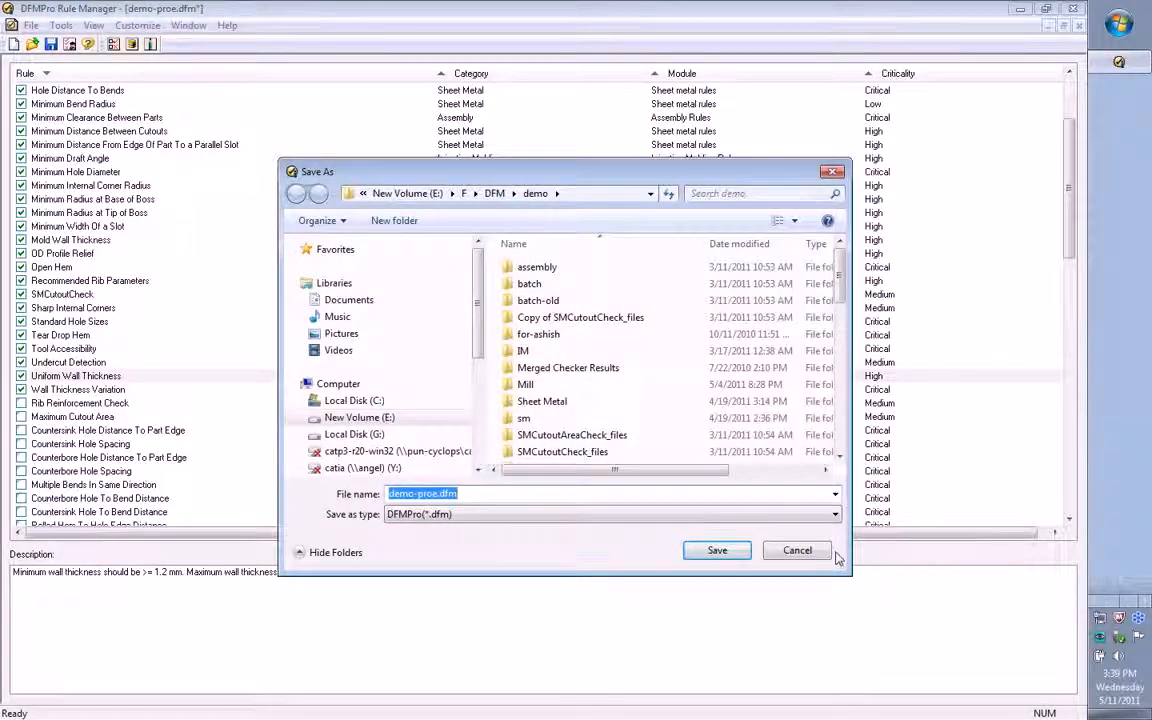
click(818, 555)
Step: Switch back to Pro/ENGINEER and look at the dialog for loading another rule file, then cancel it
key(alt+Tab)
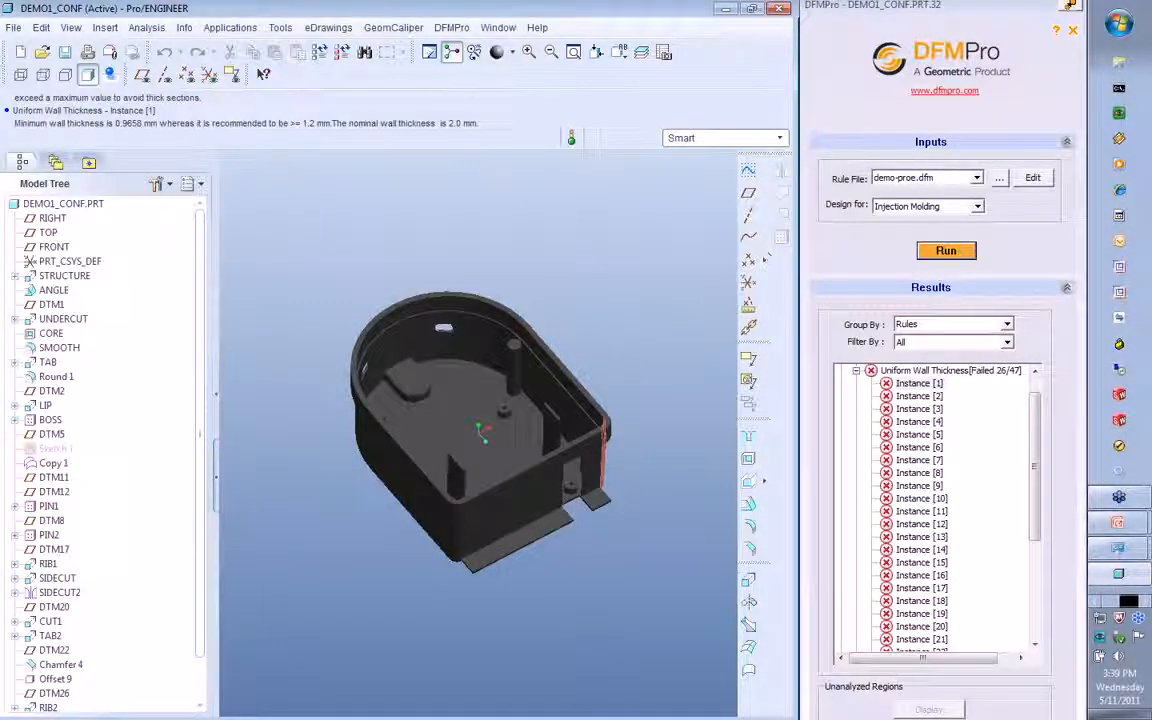
click(1000, 179)
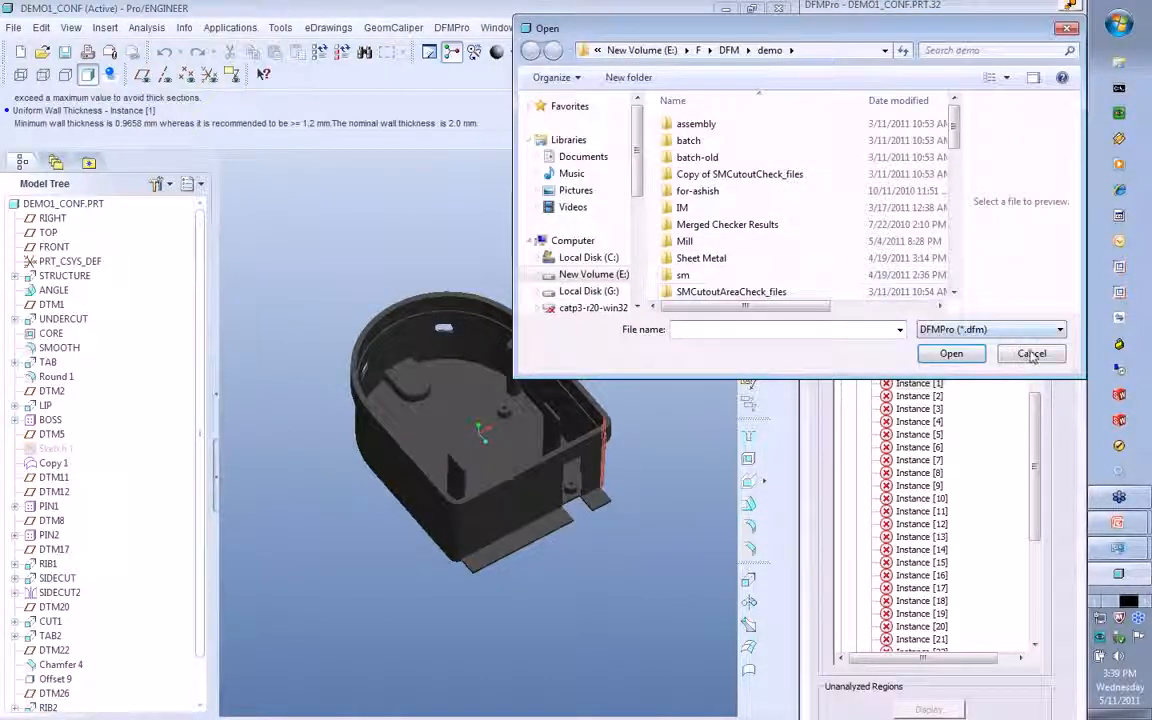
click(1031, 354)
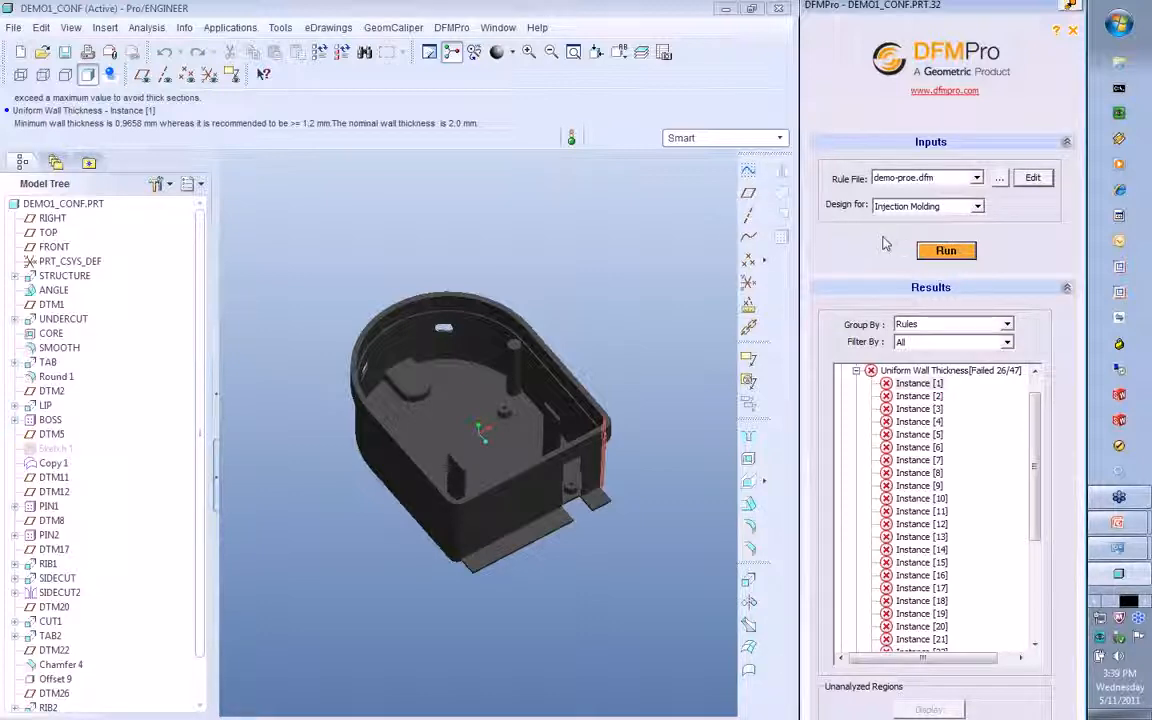
Step: Collapse the Uniform Wall Thickness results and highlight all Minimum Draft Angle failures on the part
middle_drag(489, 270, 440, 213)
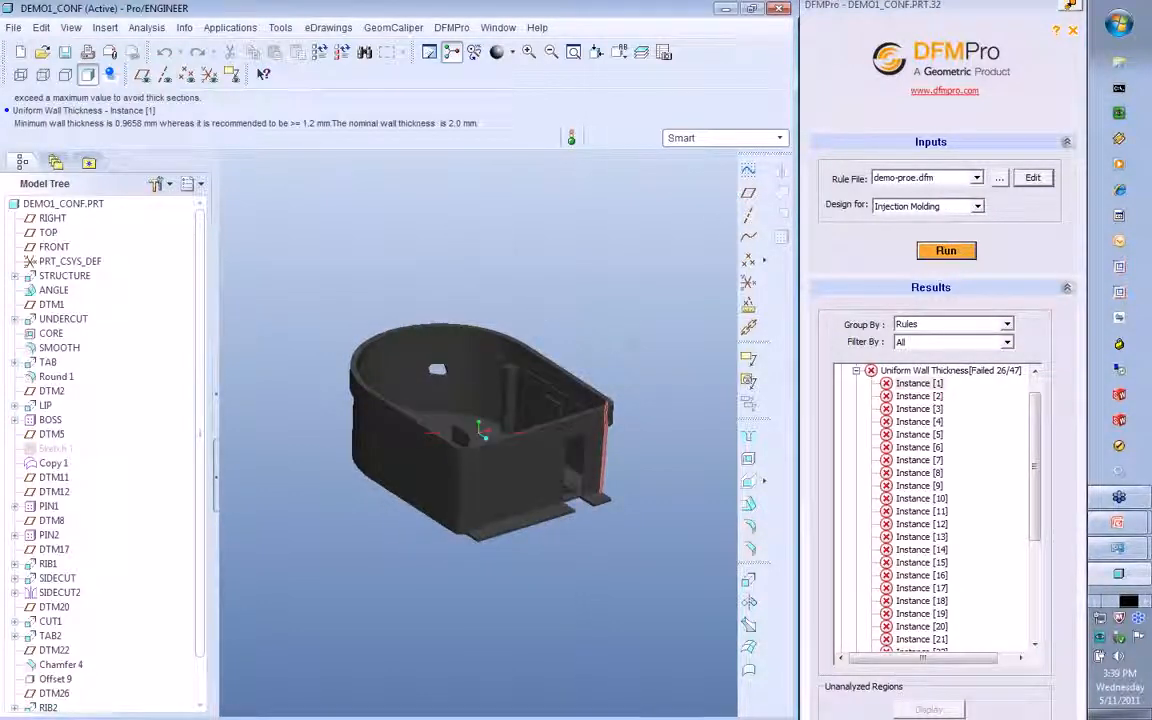
click(856, 371)
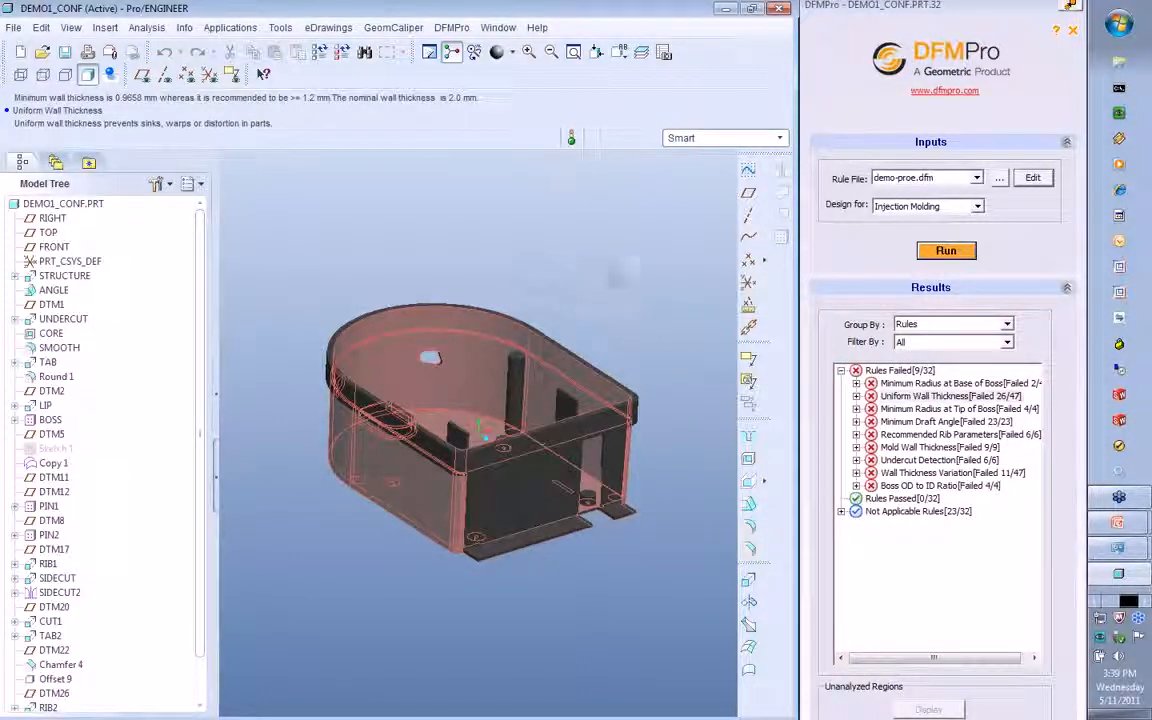
click(930, 421)
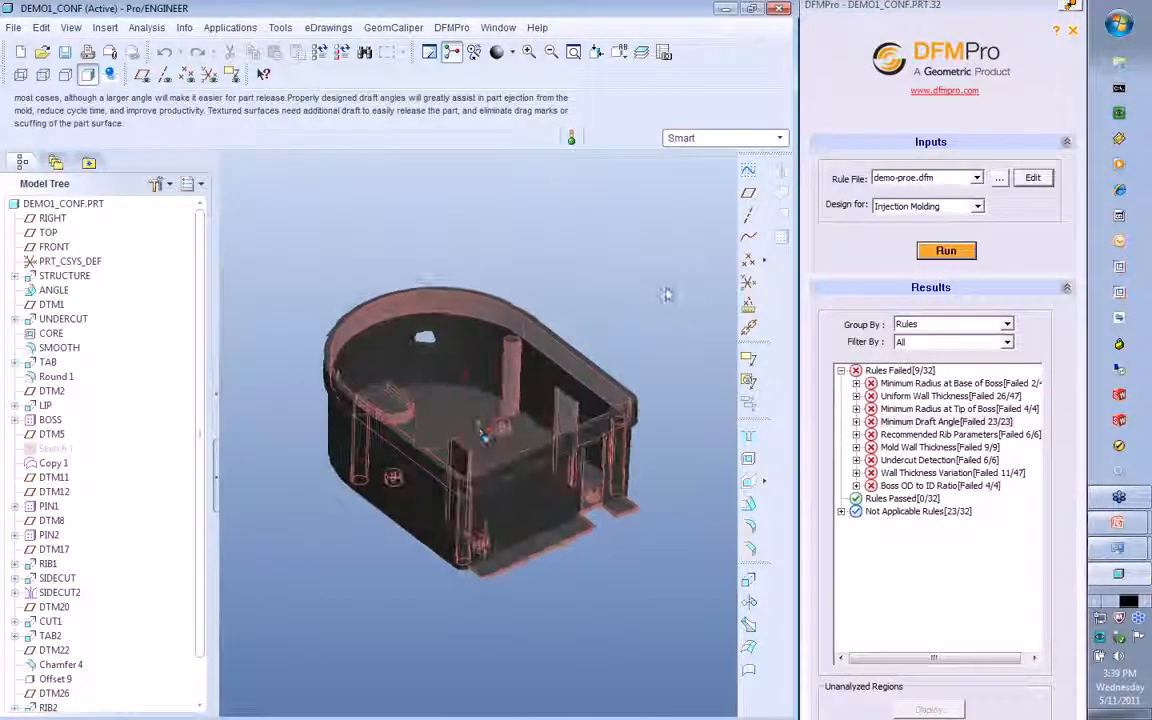
mouse_move(566, 260)
middle_down()
mouse_move(540, 264)
mouse_move(553, 255)
middle_up()
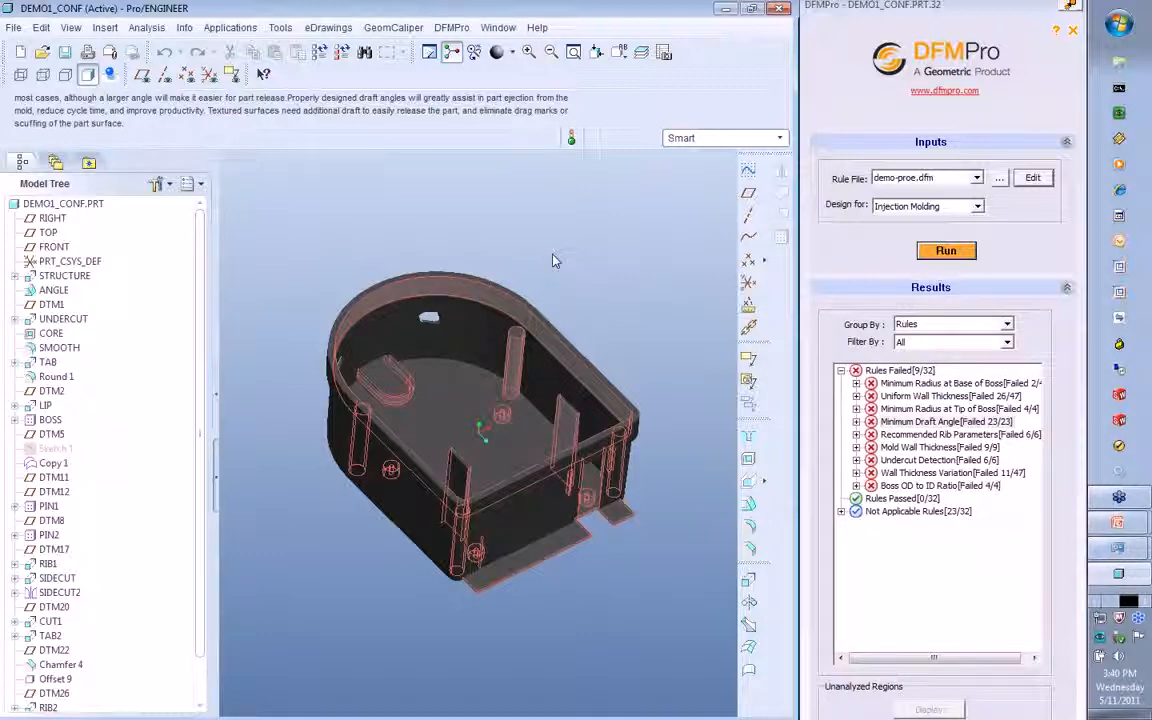
Step: Expand the Minimum Draft Angle failures, examine Instances [1], [2], [3] and [5], and read the Instance [5] message
click(856, 421)
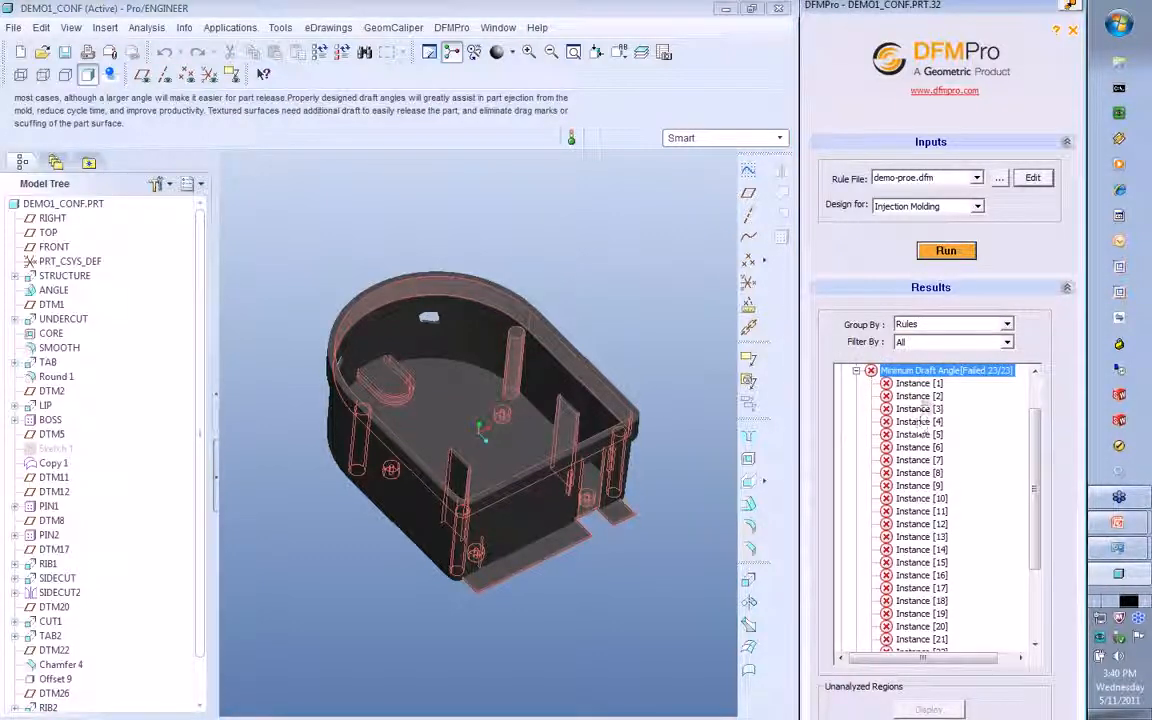
click(918, 384)
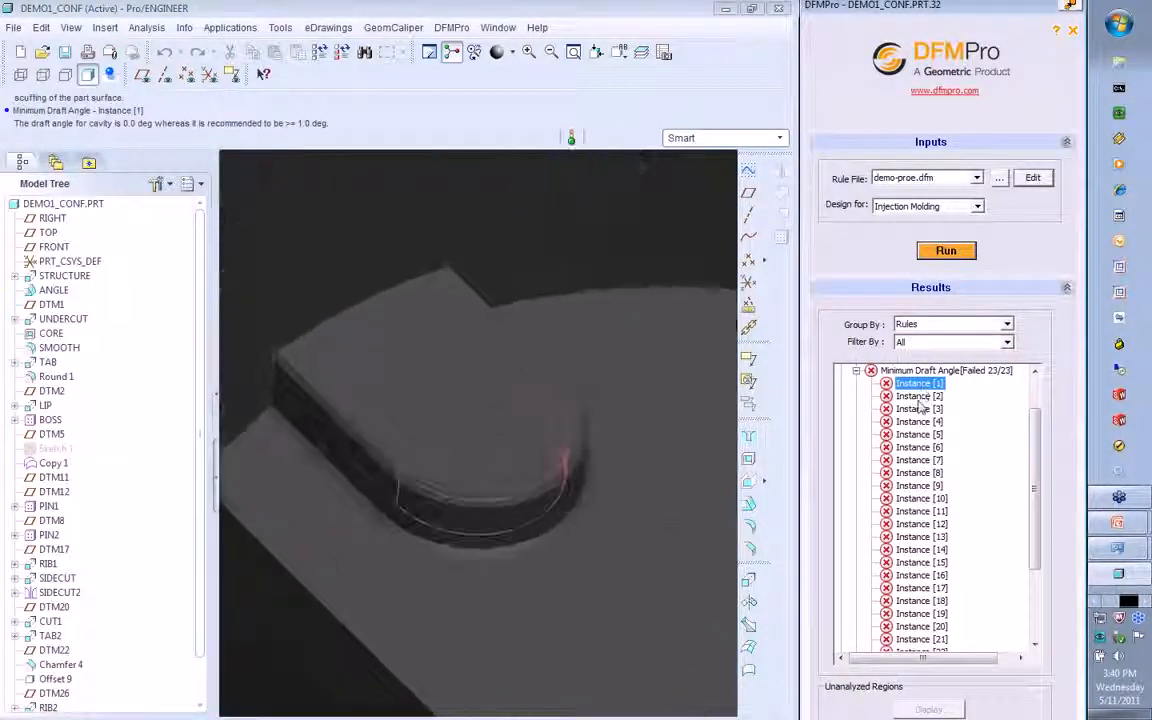
click(918, 396)
click(918, 409)
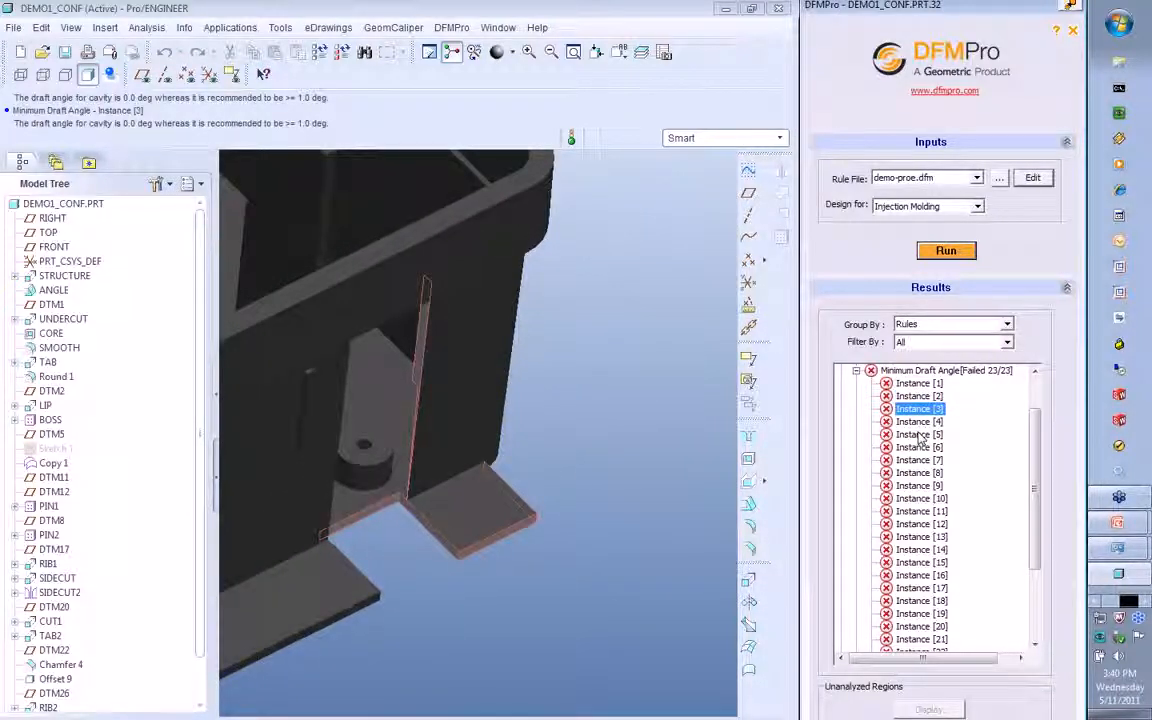
click(918, 436)
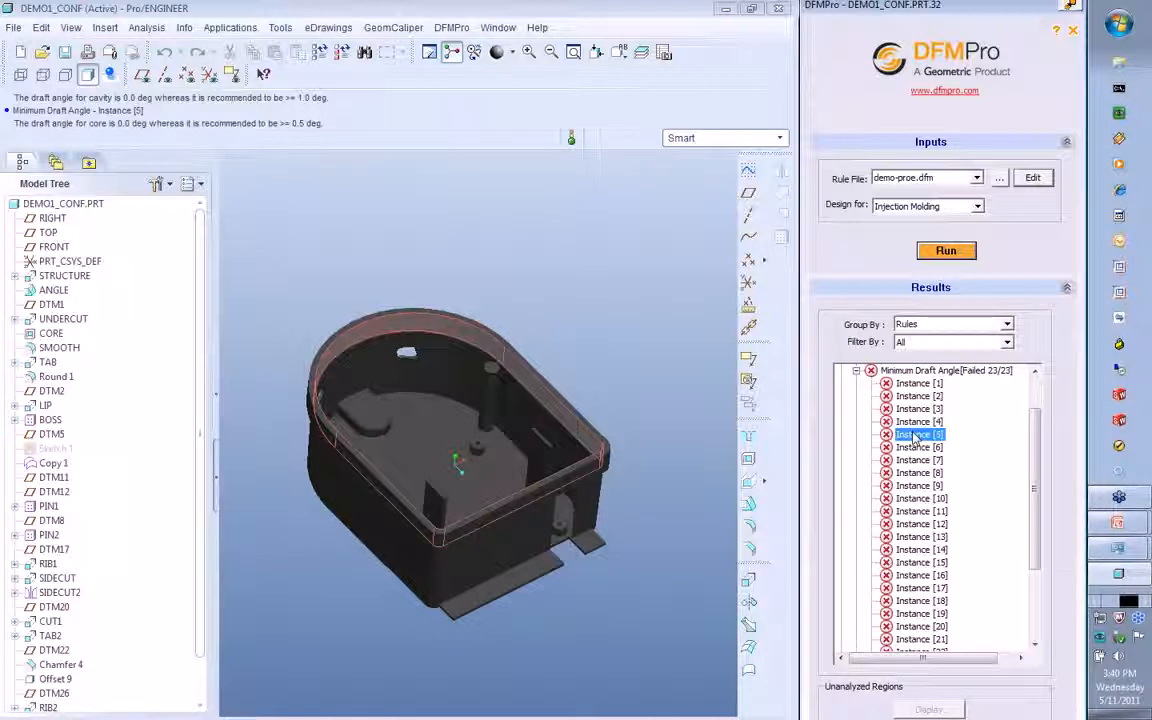
drag(31, 123, 331, 122)
click(332, 123)
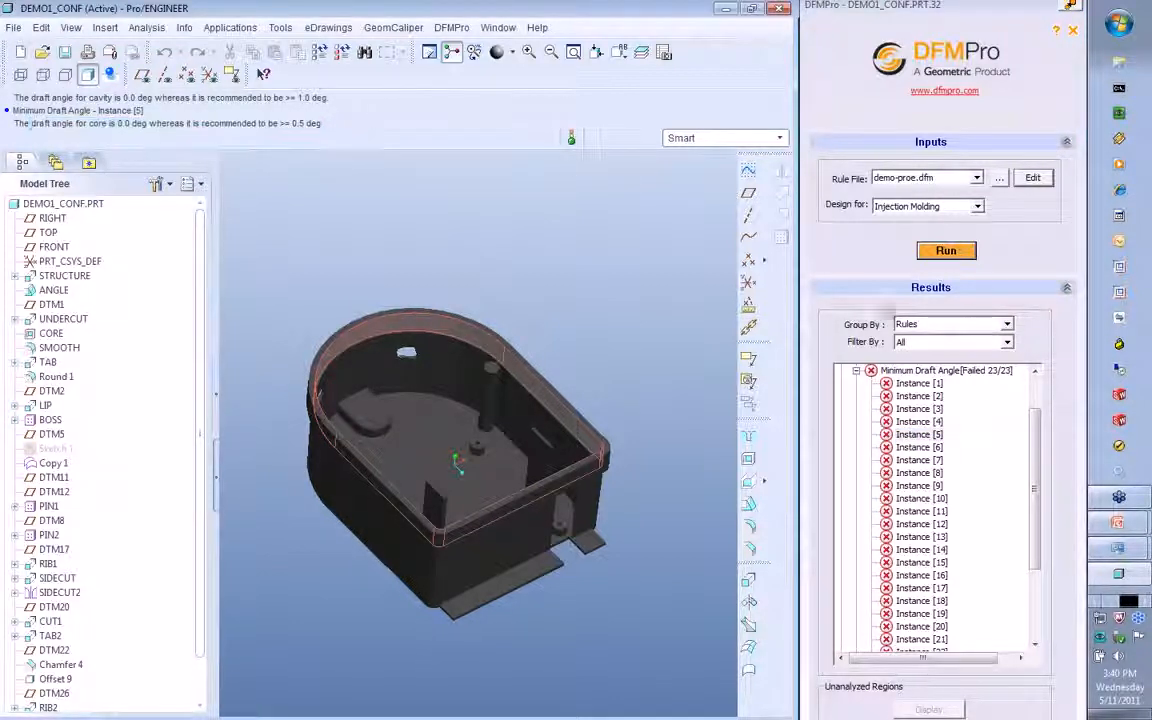
Step: Collapse the Minimum Draft Angle results and examine Instances [1] and [2] of the Recommended Rib Parameters failures
click(857, 371)
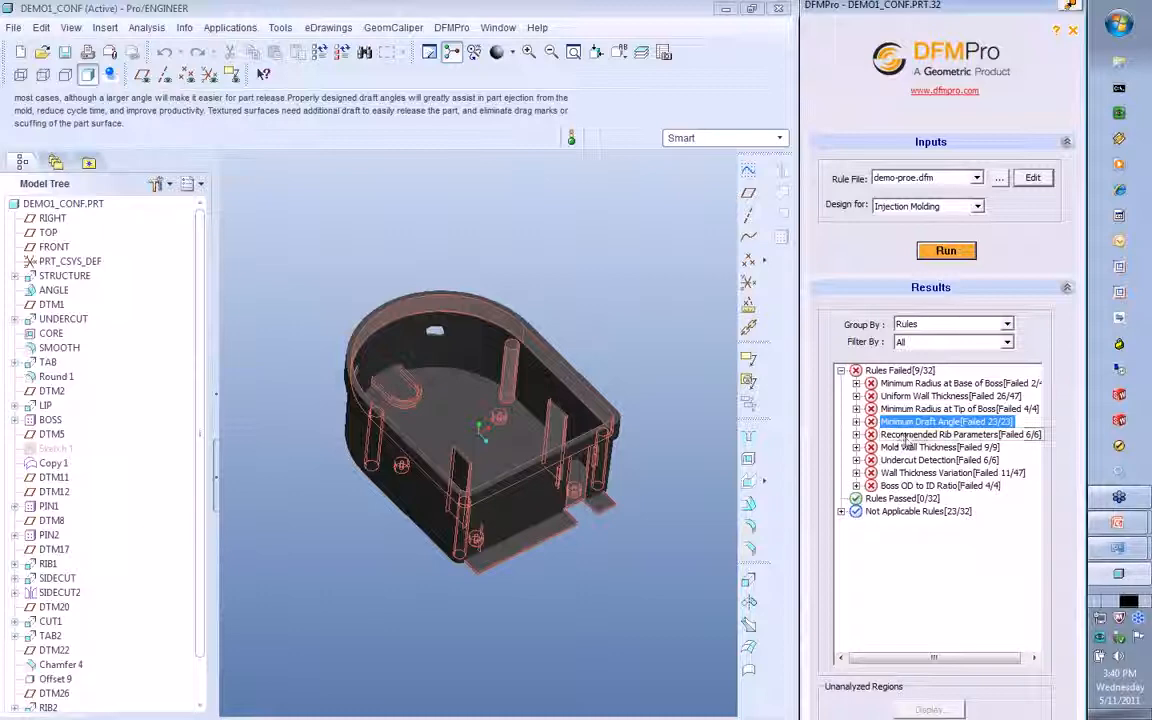
click(958, 434)
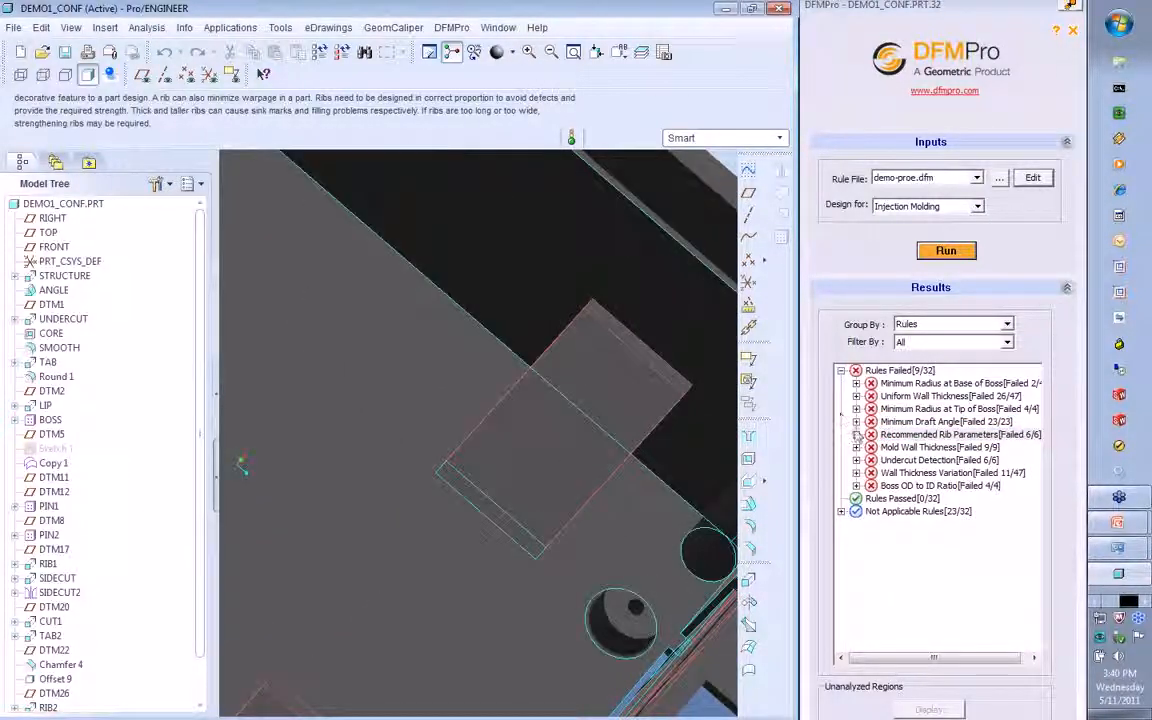
click(856, 434)
click(912, 447)
click(914, 459)
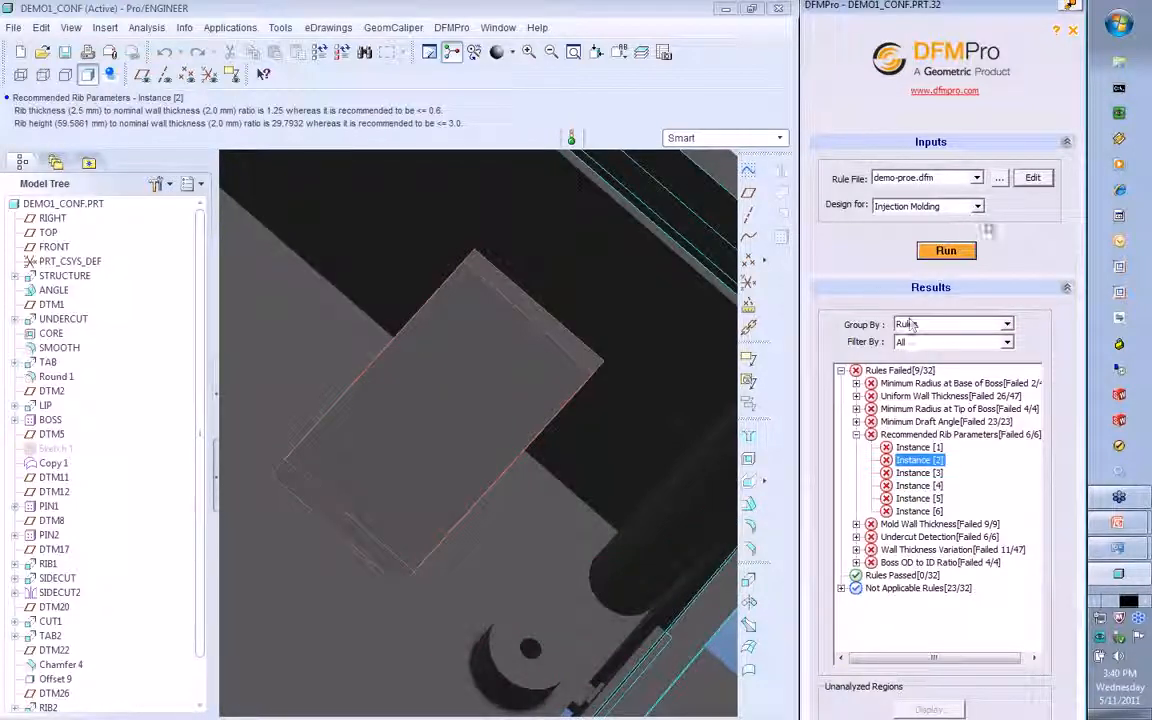
Step: Switch to the Rule Manager, examine the ratio limits of the Recommended Rib Parameters rule, and cancel the settings
key(alt+Tab)
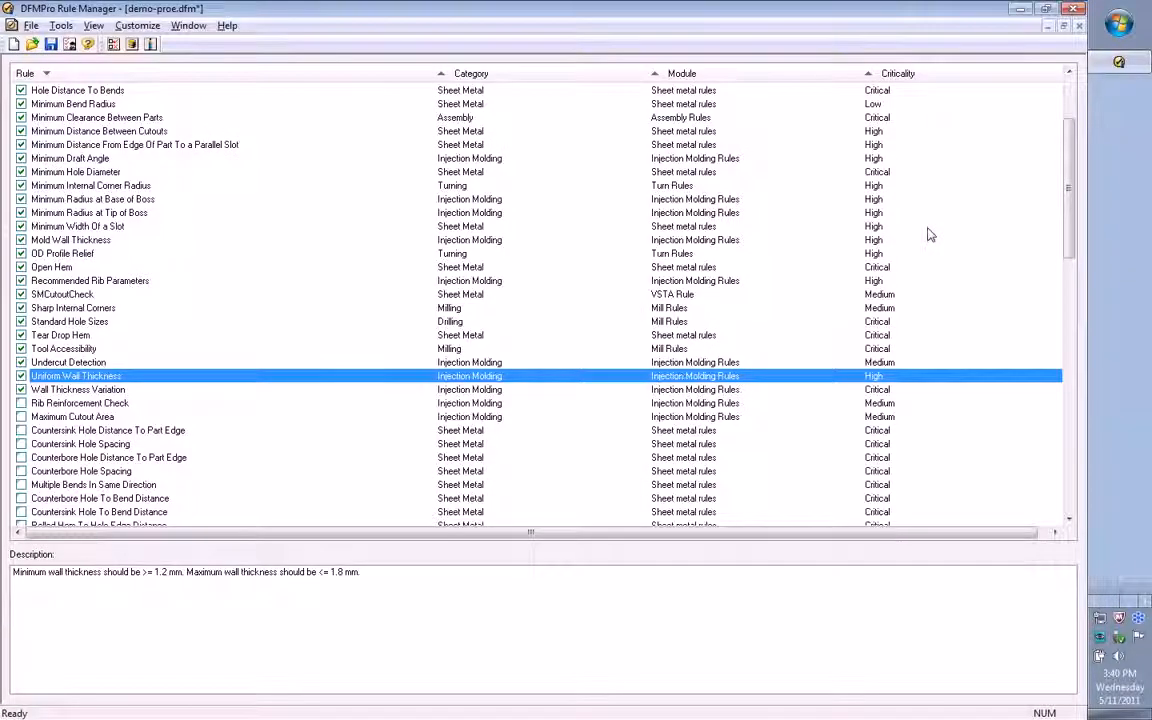
double_click(127, 282)
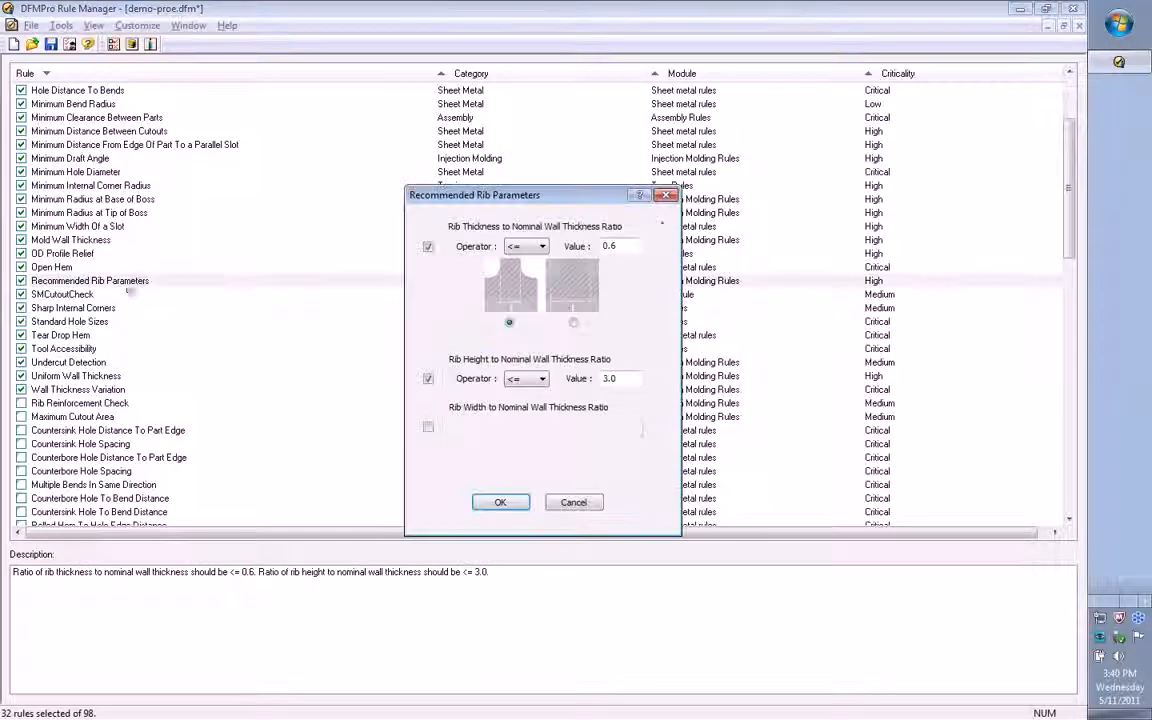
drag(562, 200, 564, 184)
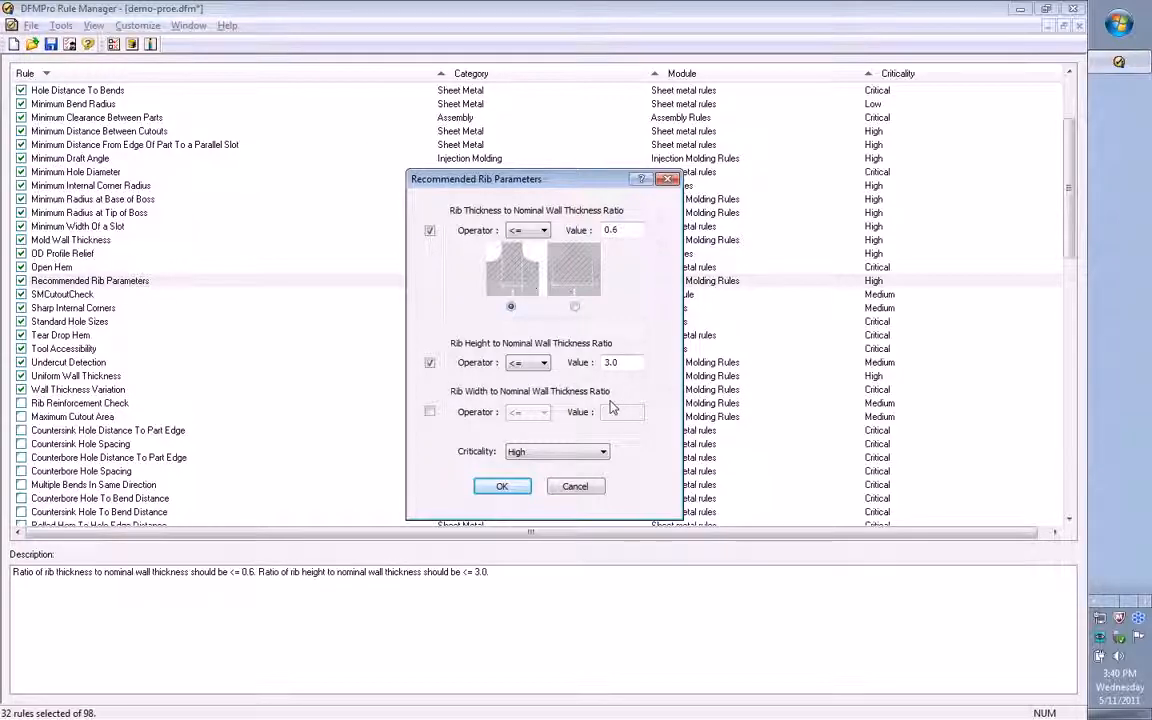
click(598, 489)
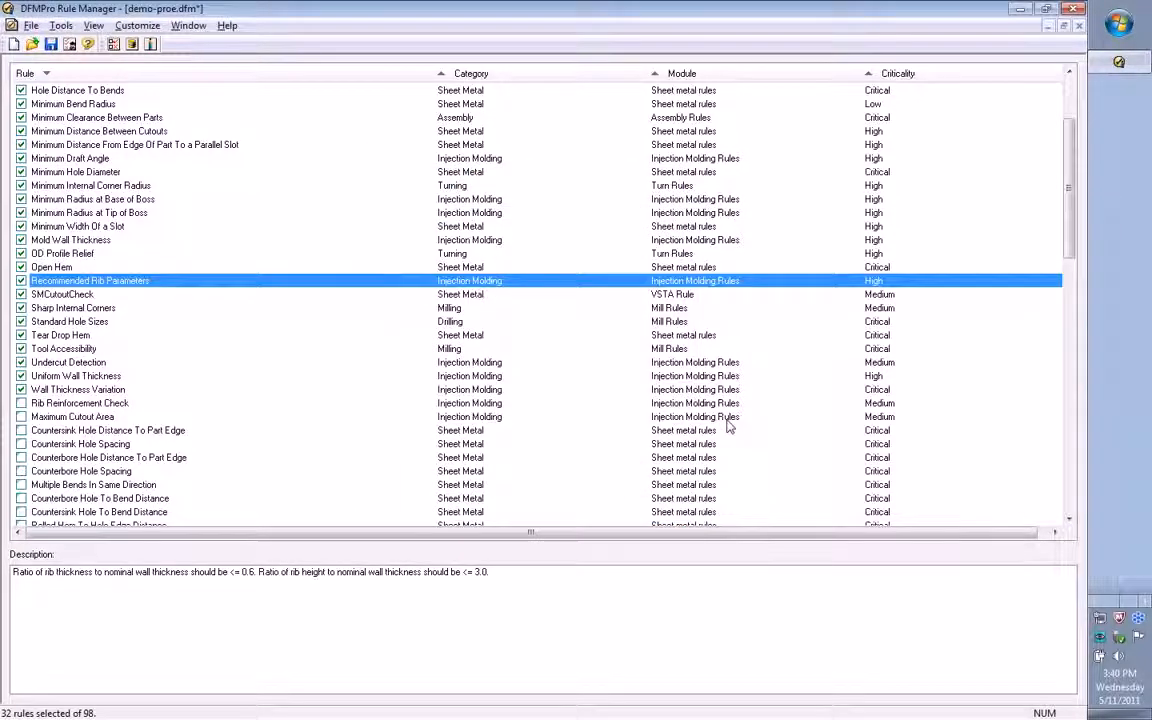
Step: Return to Pro/ENGINEER and refit the part to view the highlighted rib of Instance [2] in context
key(alt+Tab)
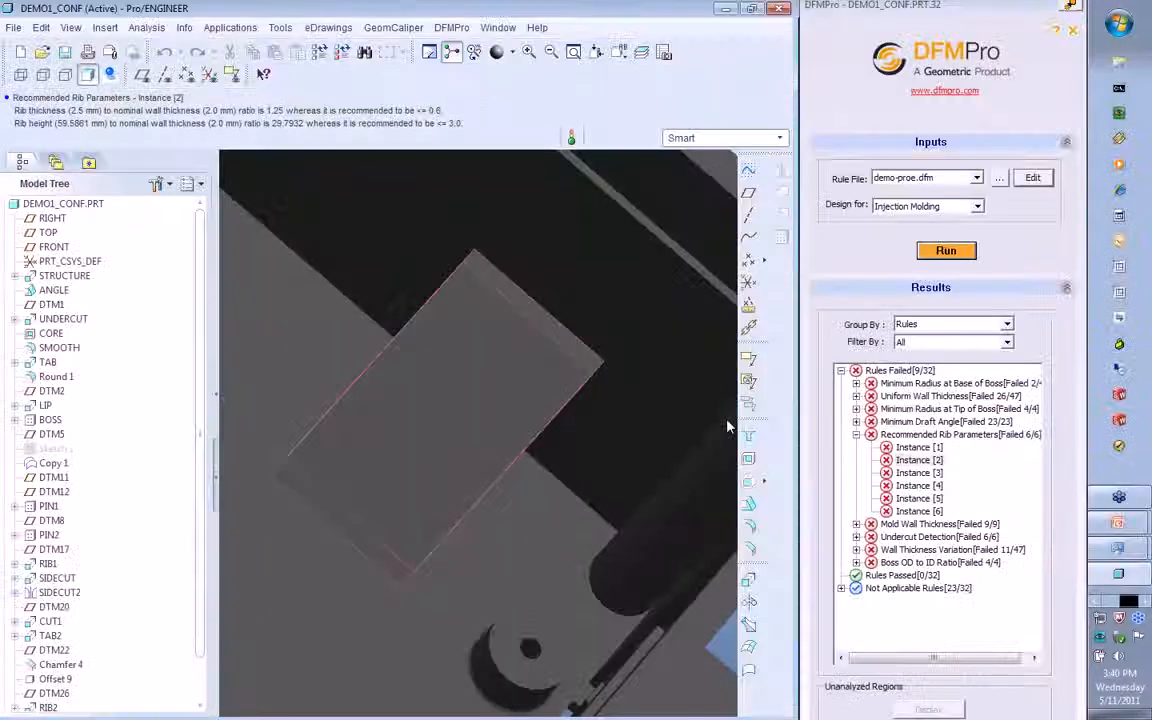
click(573, 51)
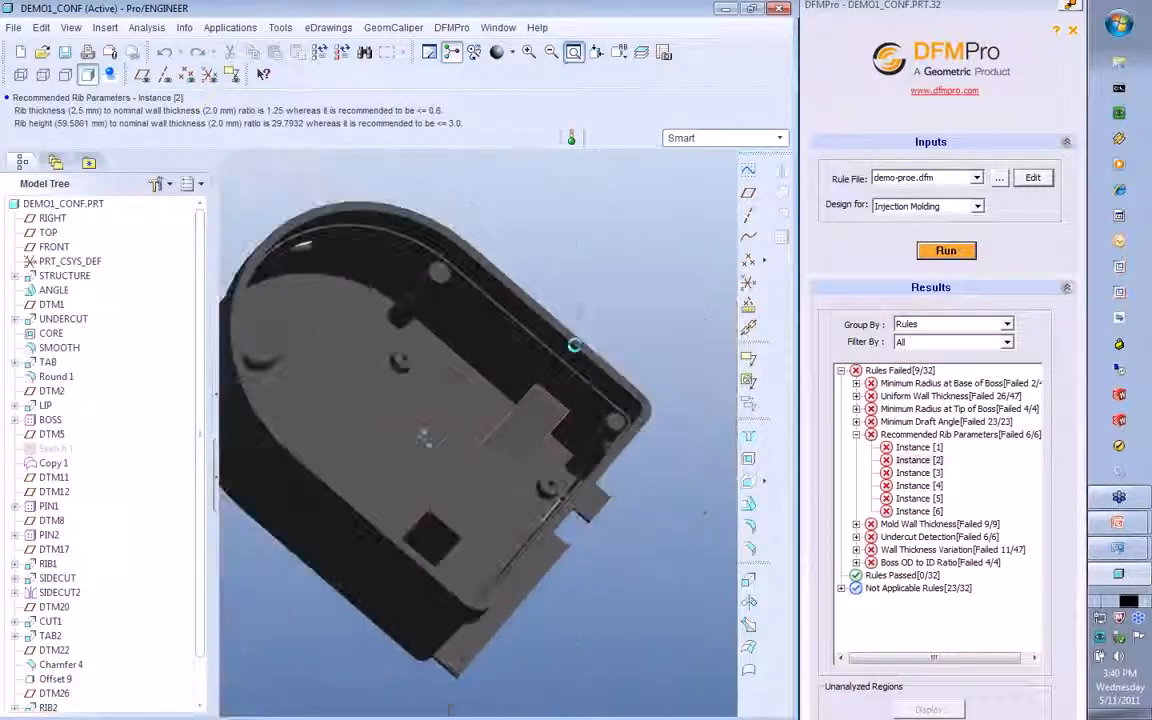
middle_drag(487, 440, 480, 300)
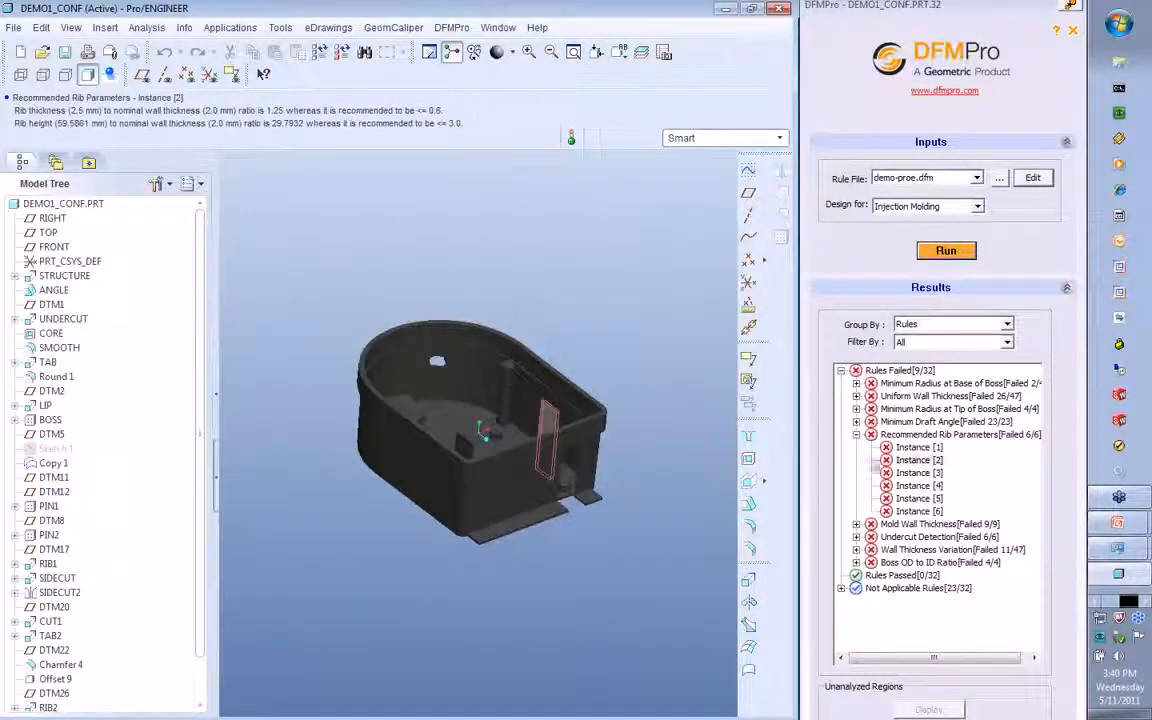
Step: Collapse the rib results, highlight the Mold Wall Thickness failures on the part, and examine their Instance [1]
click(857, 434)
click(911, 448)
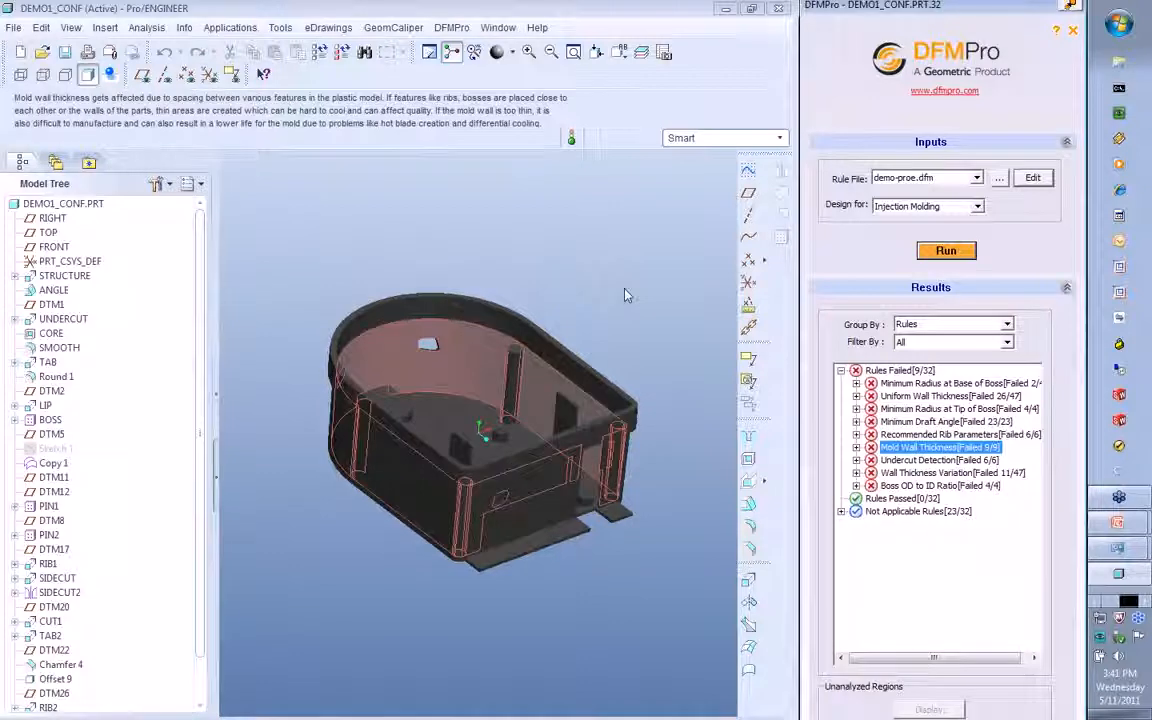
middle_drag(624, 289, 617, 342)
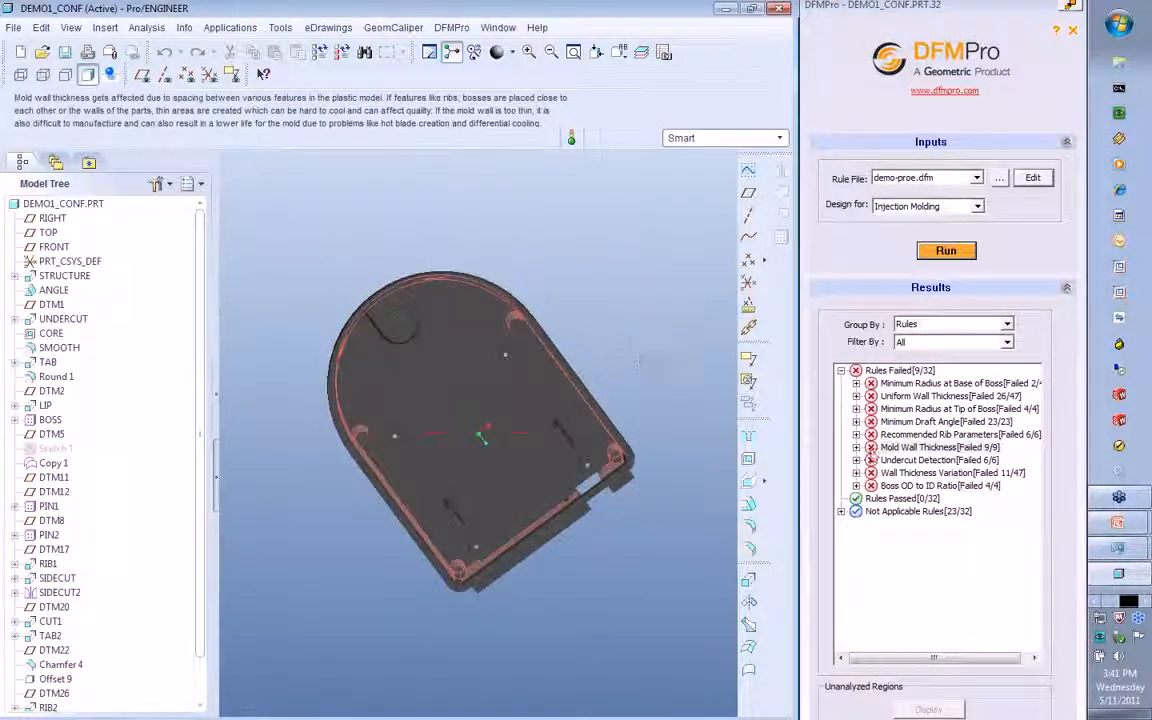
click(856, 447)
click(915, 461)
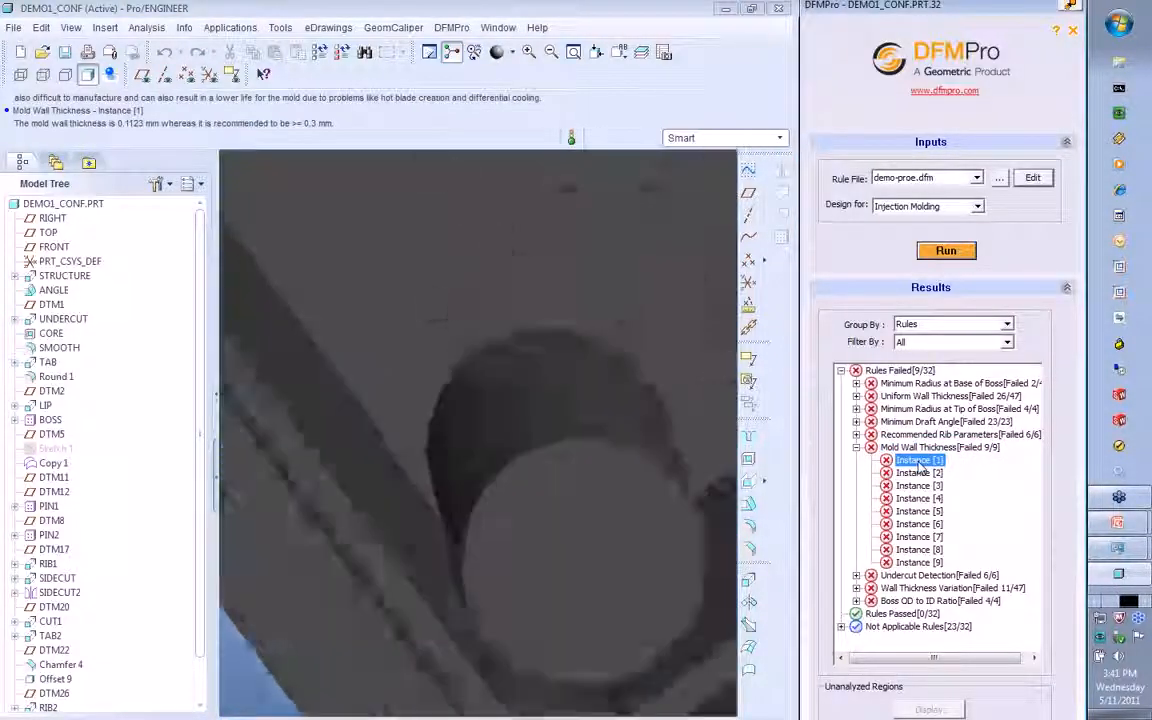
Step: Refit the part and examine the region of the first Mold Wall Thickness failure in context
click(573, 52)
middle_drag(445, 622, 449, 611)
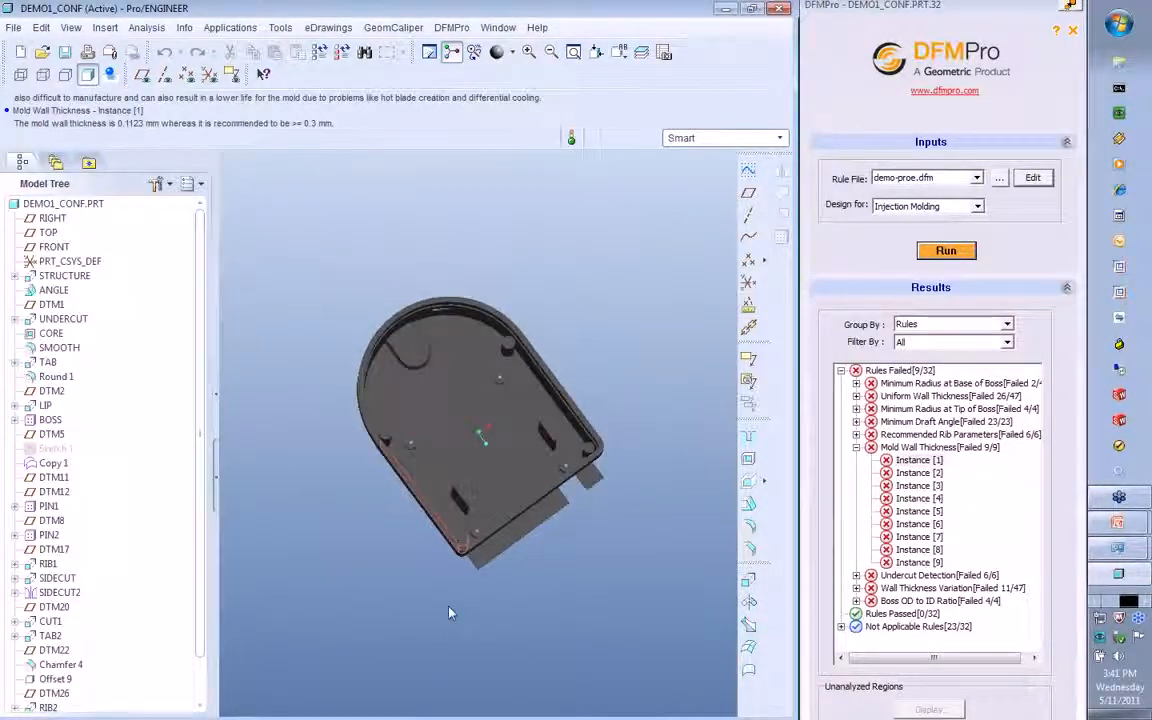
scroll(466, 513, down, 3)
scroll(466, 513, down, 6)
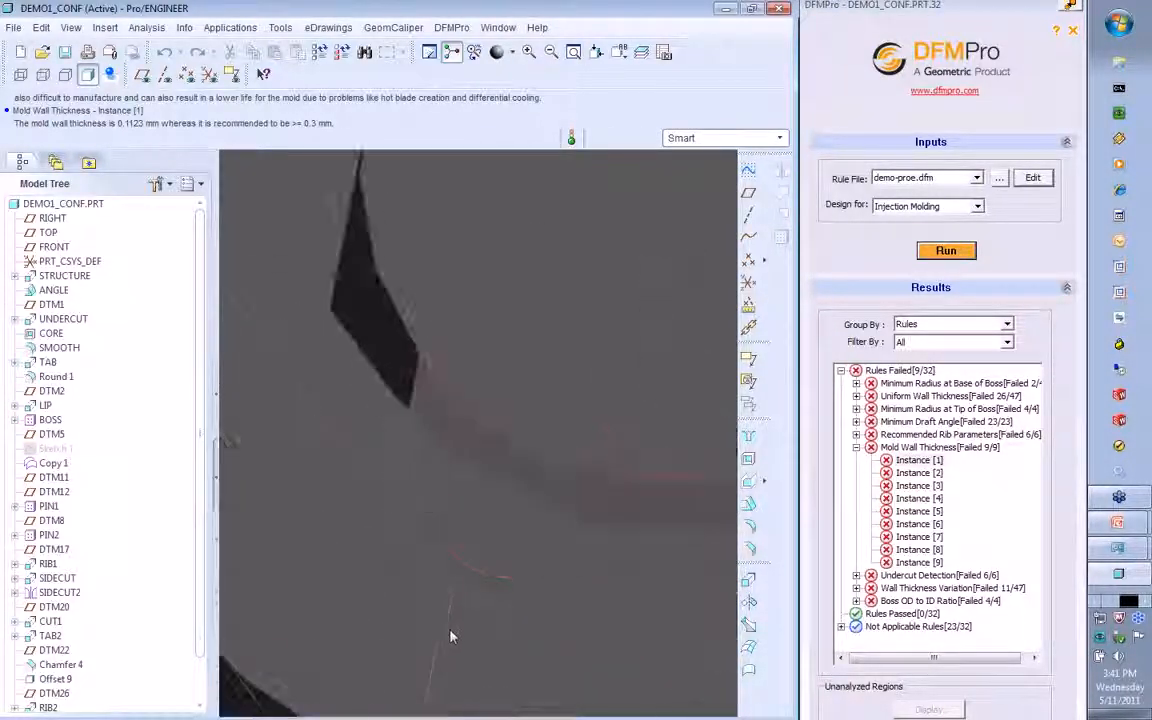
scroll(470, 417, up, 5)
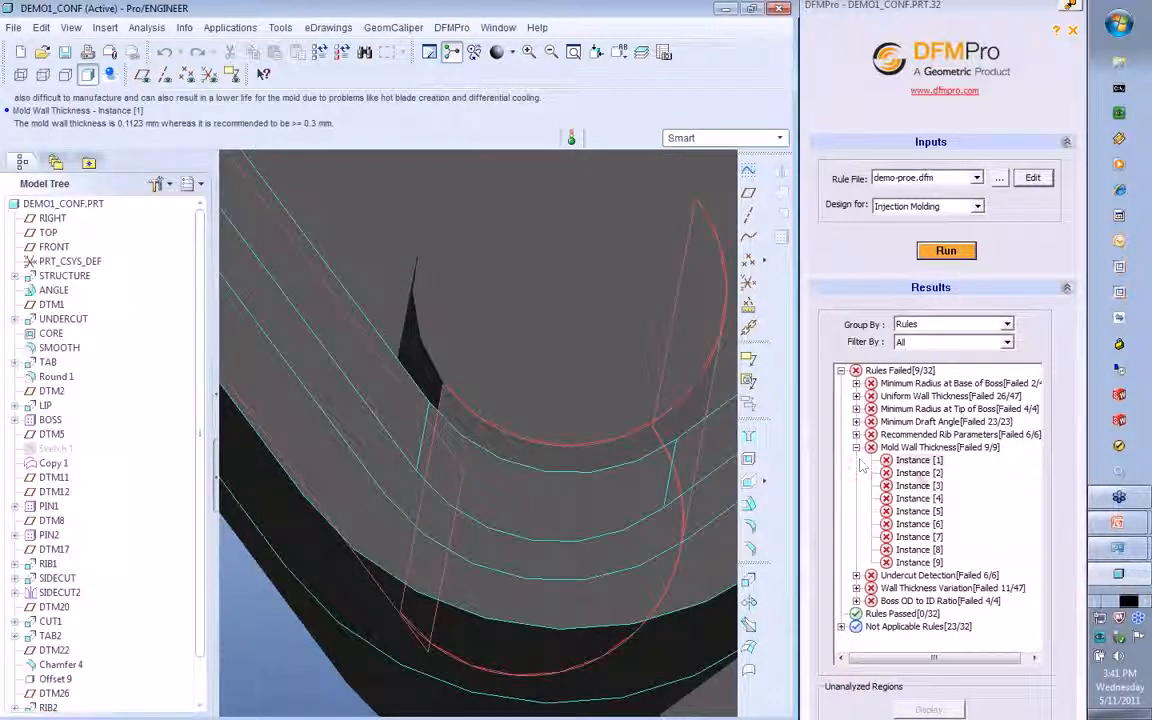
Step: Examine Instances [2] and [3] of the Mold Wall Thickness failures and refit the part
click(918, 473)
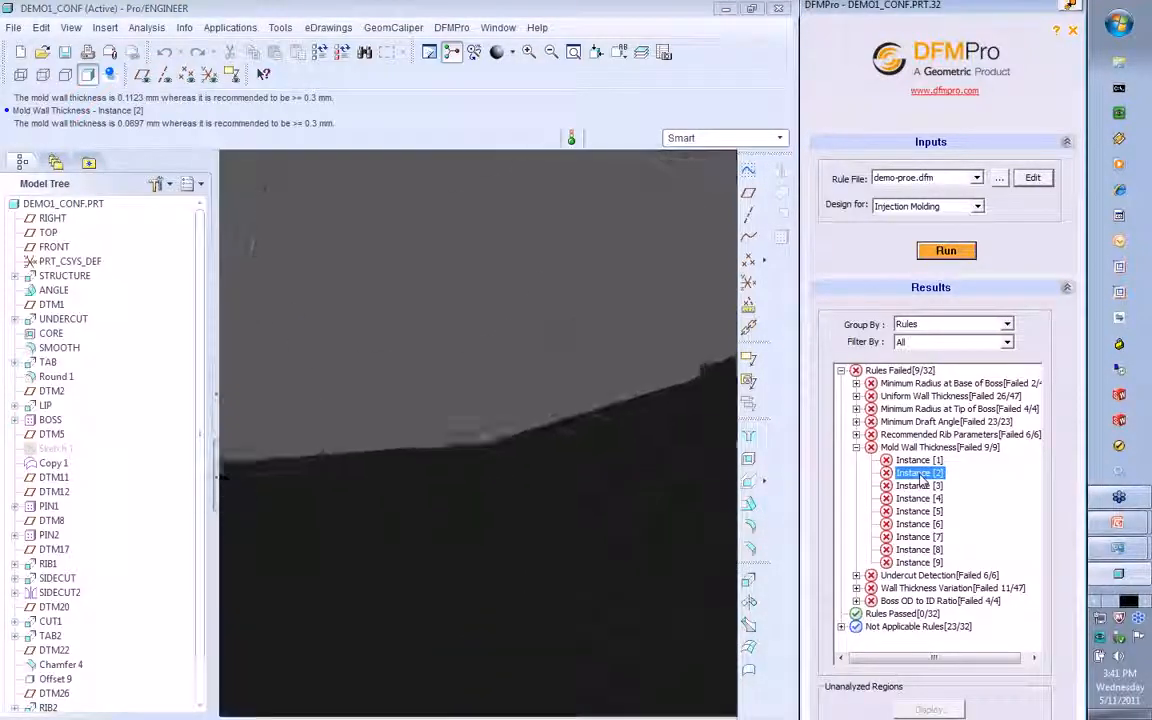
click(918, 485)
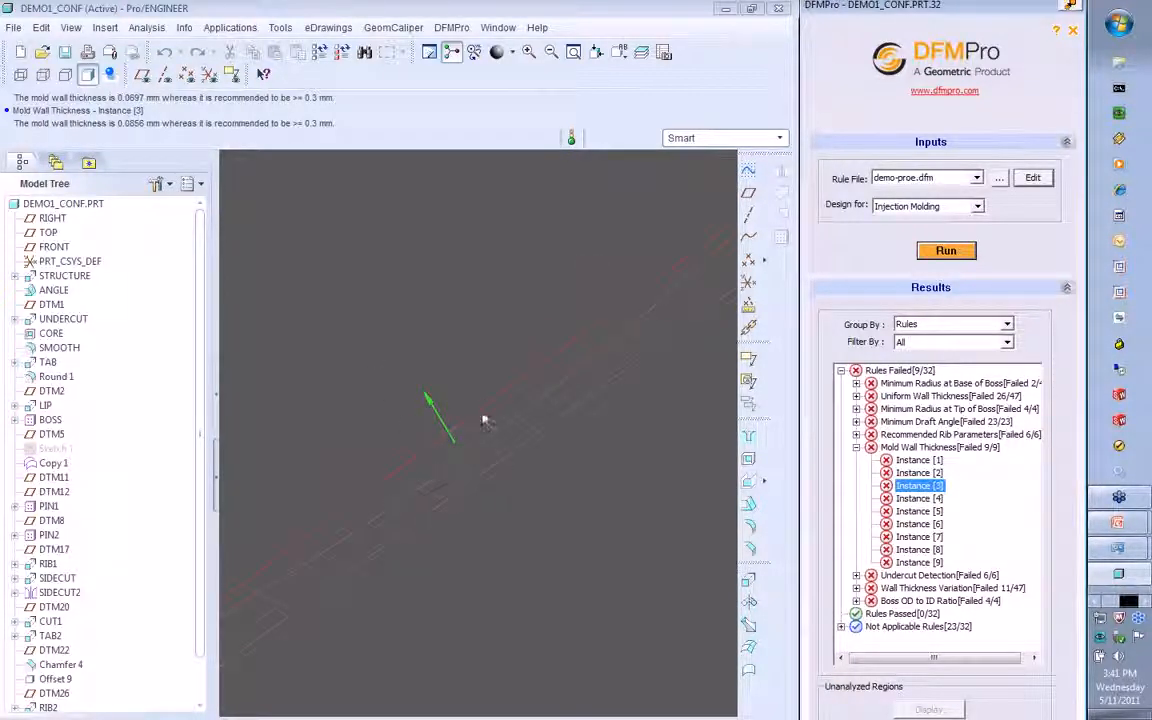
click(573, 52)
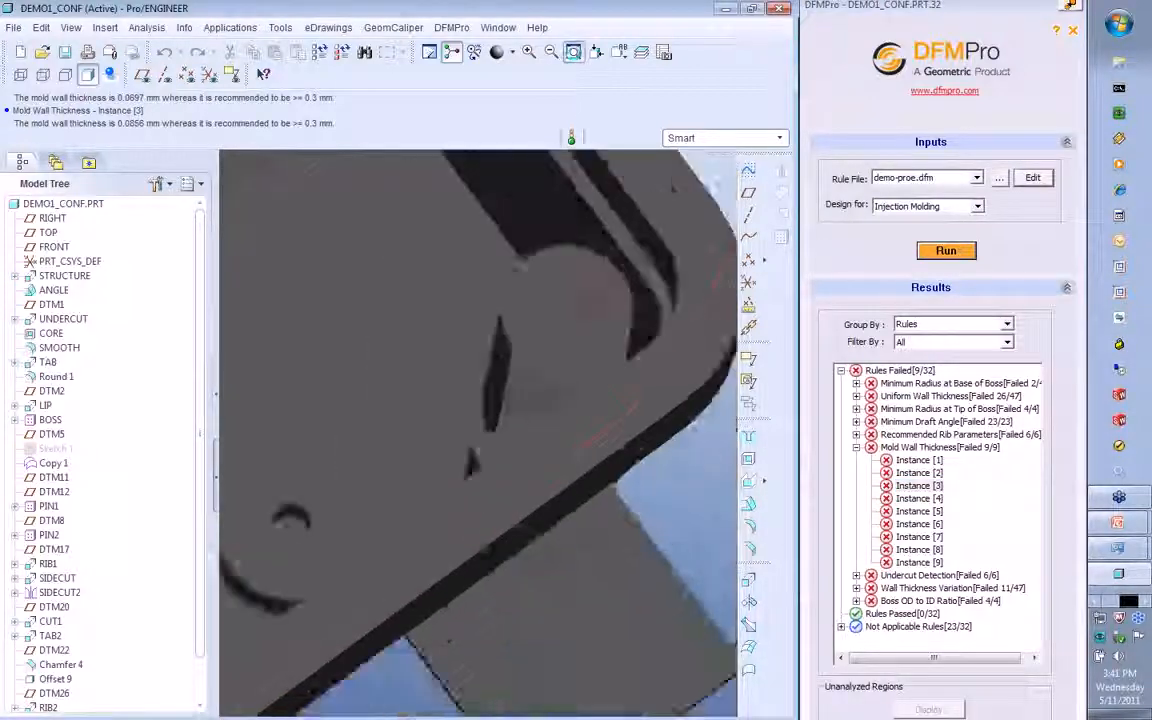
Step: Collapse the Mold Wall Thickness results, highlight the Undercut Detection failures, and examine them on the part from several angles
click(856, 448)
click(905, 460)
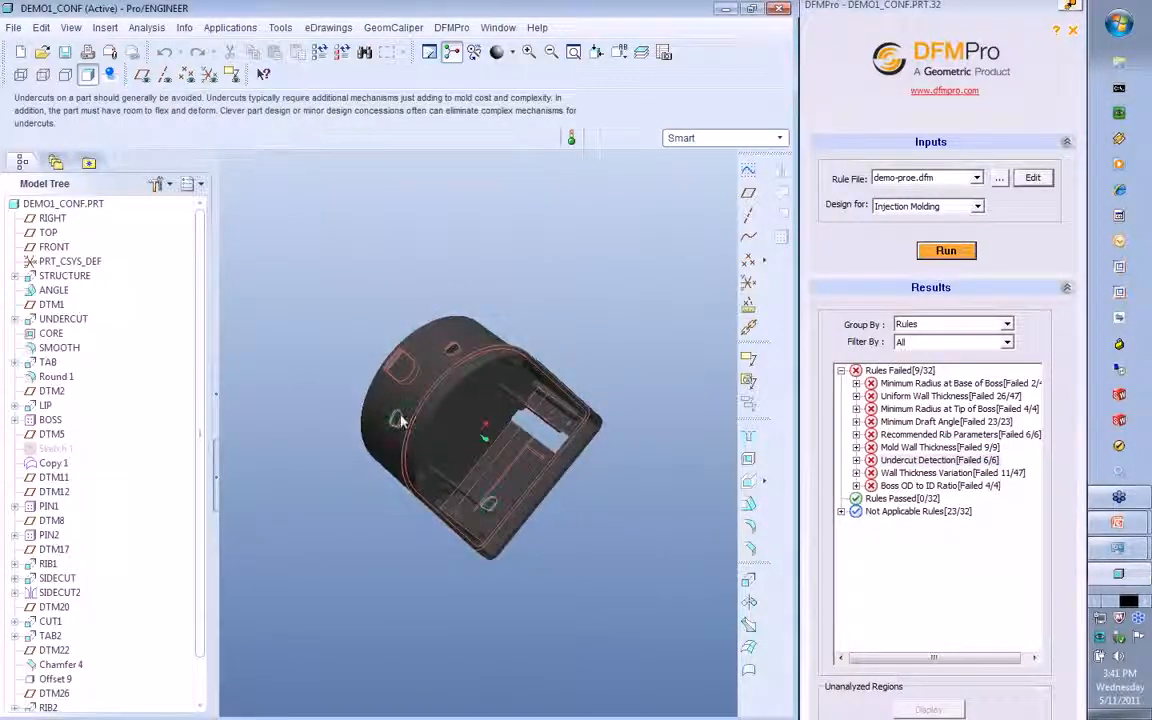
scroll(401, 417, down, 2)
scroll(388, 402, up, 1)
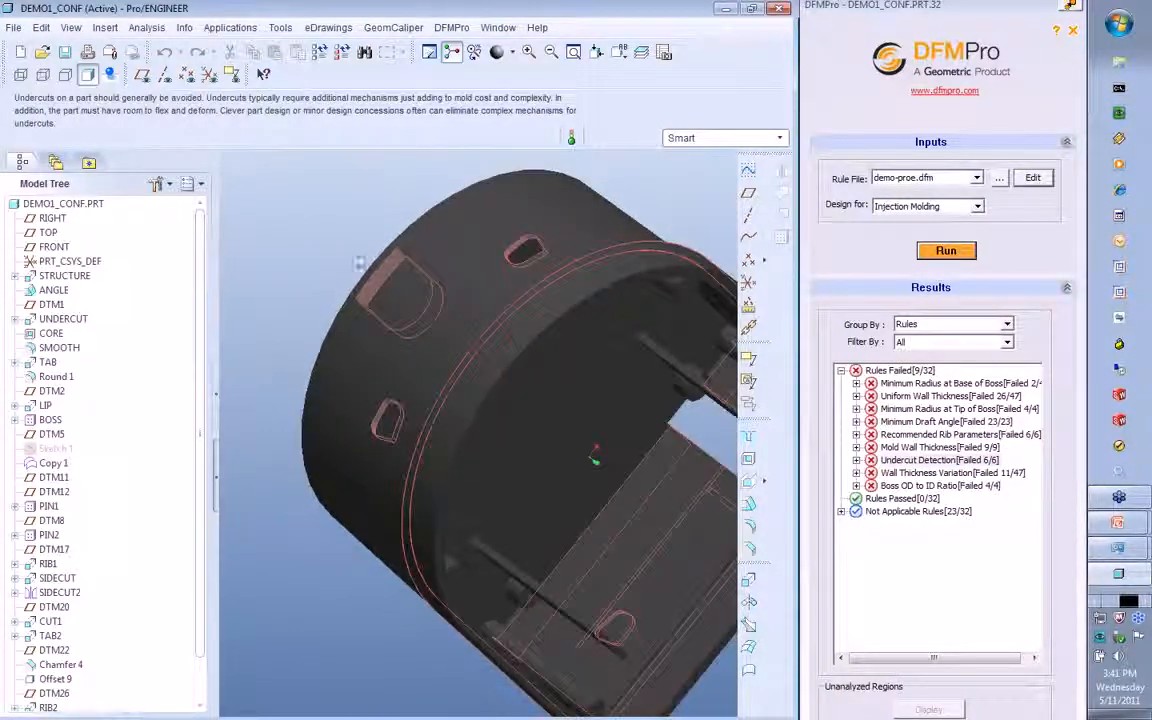
scroll(434, 440, up, 2)
middle_drag(432, 440, 513, 530)
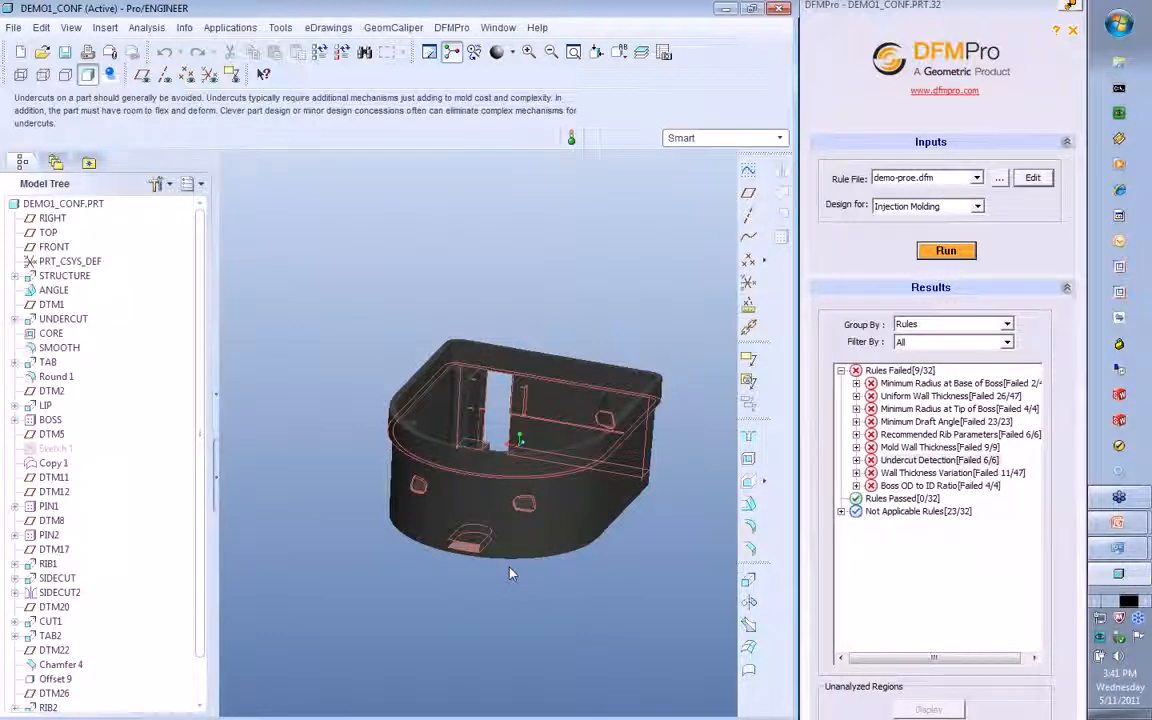
middle_drag(648, 580, 630, 503)
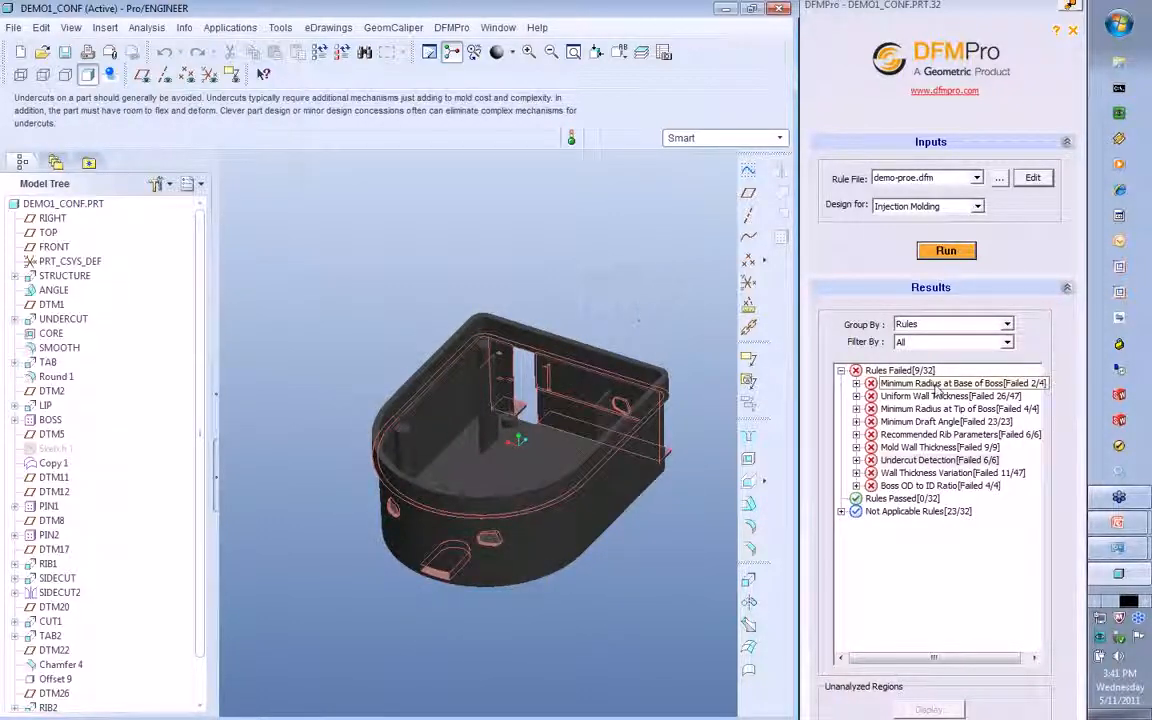
Step: Expand the Boss OD to ID Ratio failures and examine Instances [1], [2] and [4] with the recommended ratio message
click(856, 485)
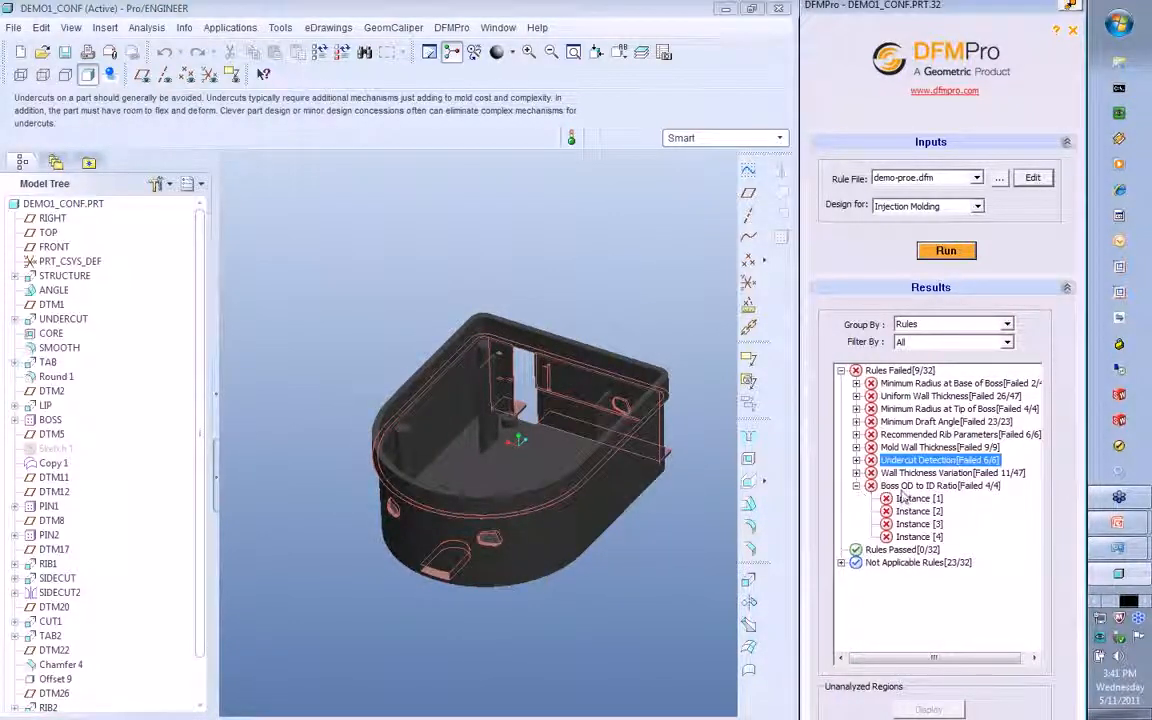
click(915, 498)
click(917, 511)
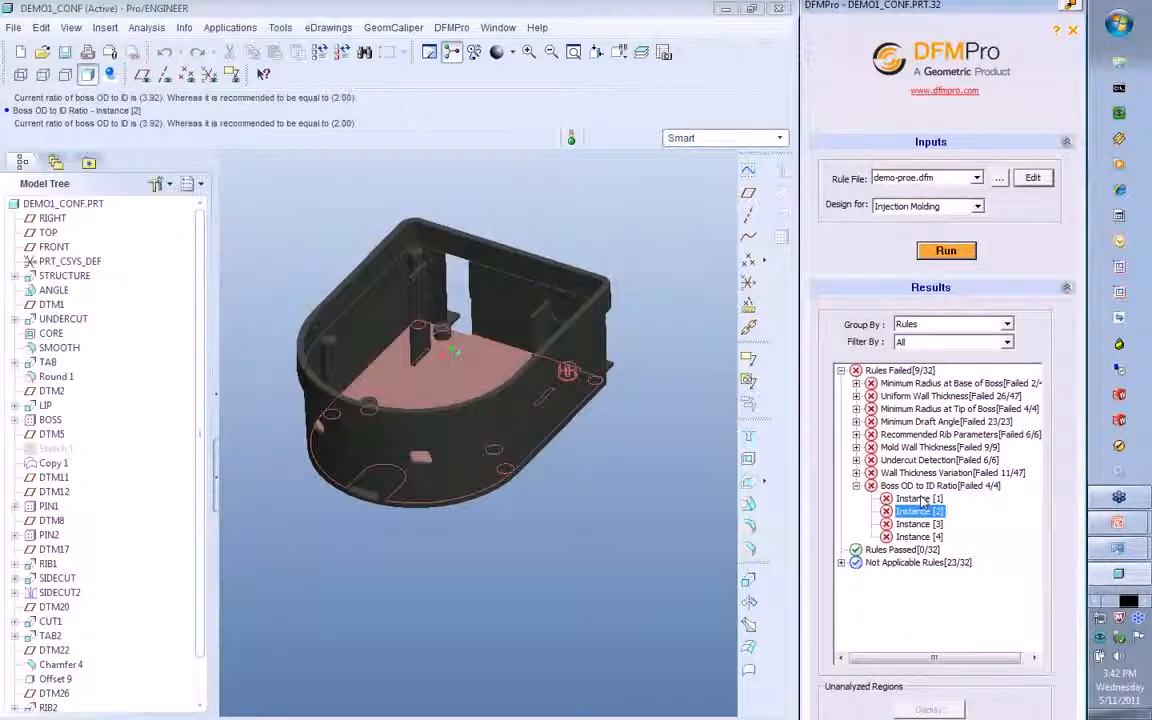
click(918, 537)
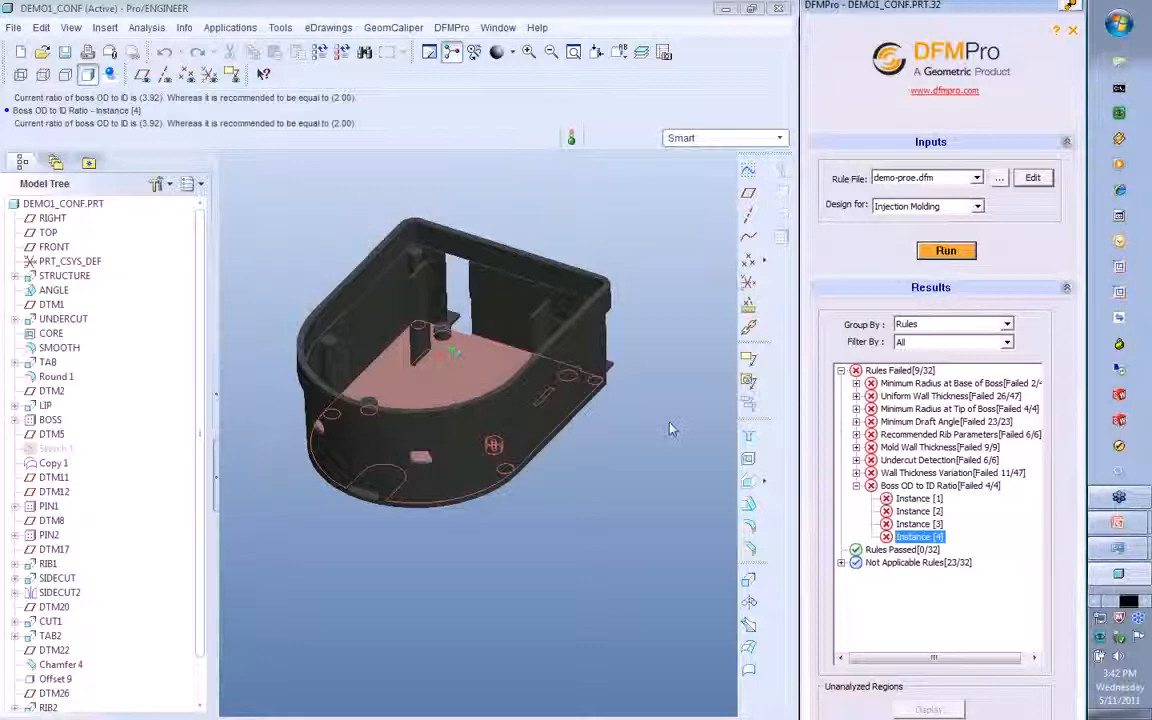
middle_drag(587, 244, 447, 242)
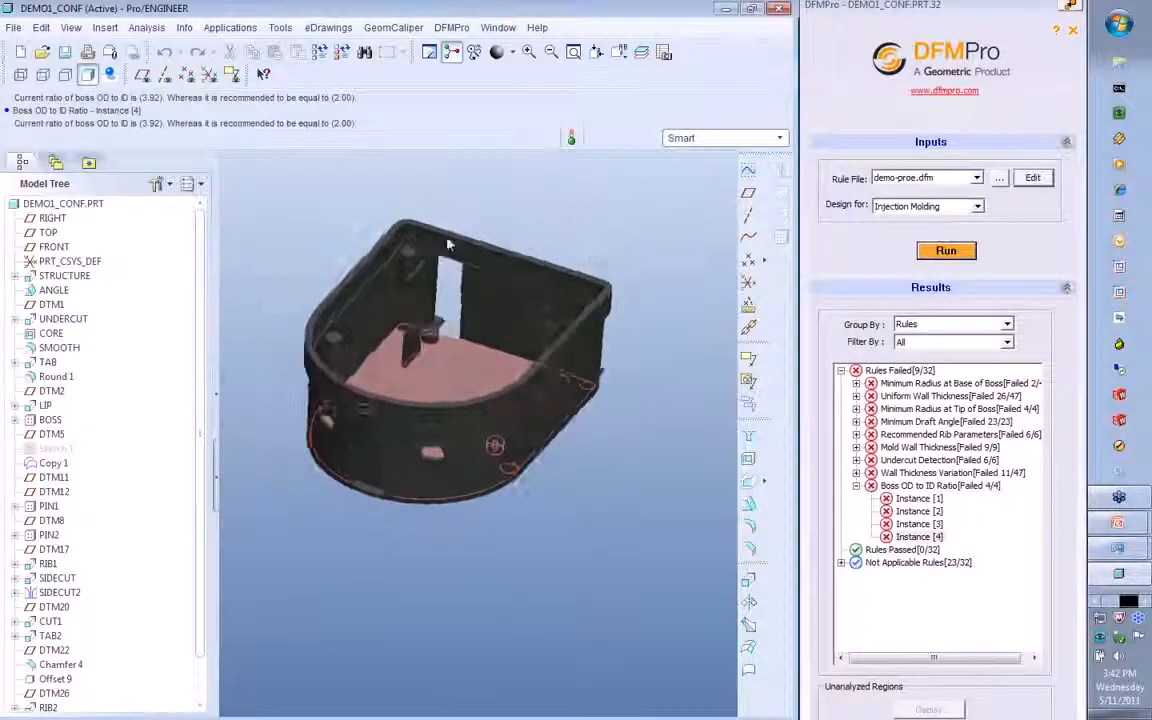
drag(13, 123, 408, 129)
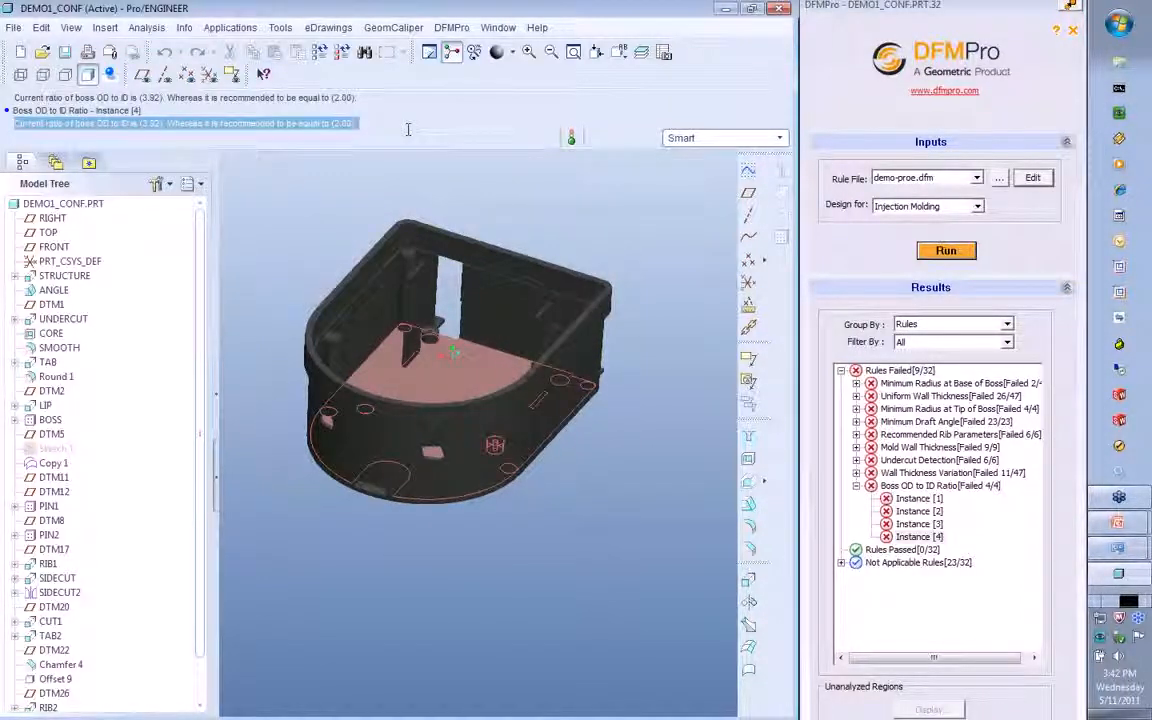
Step: Open the help page of the Boss OD to ID Ratio rule, read its recommendations and example, and return to Pro/ENGINEER
right_click(921, 500)
click(970, 590)
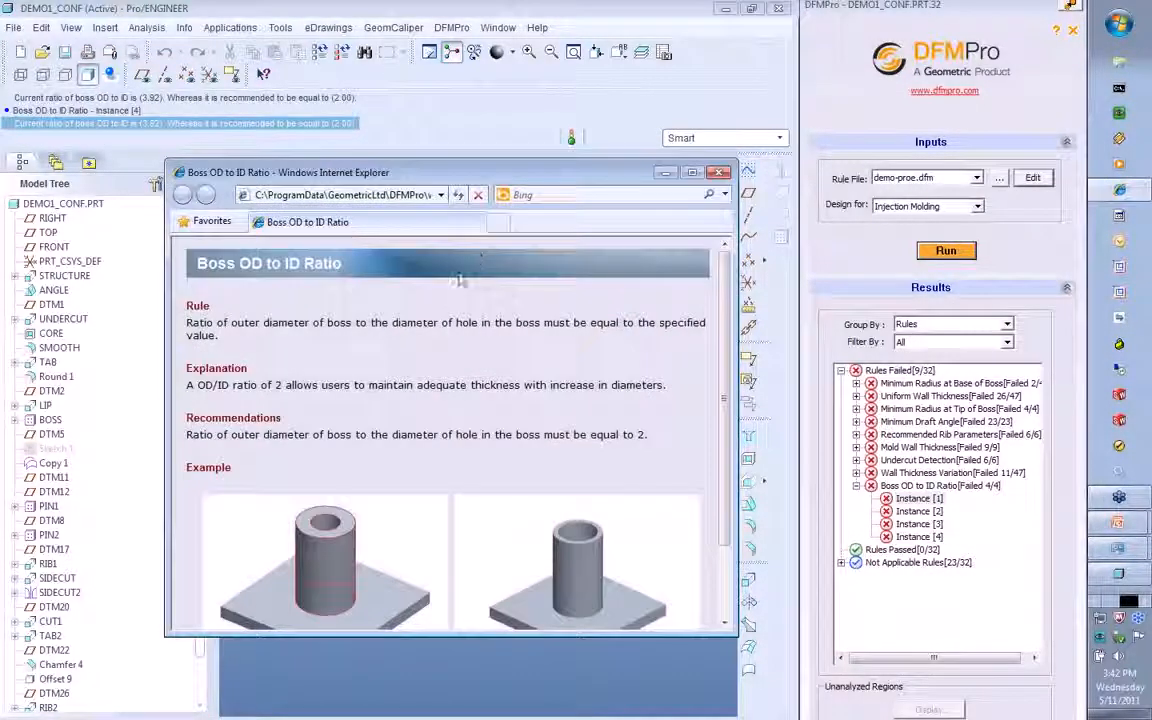
double_click(515, 178)
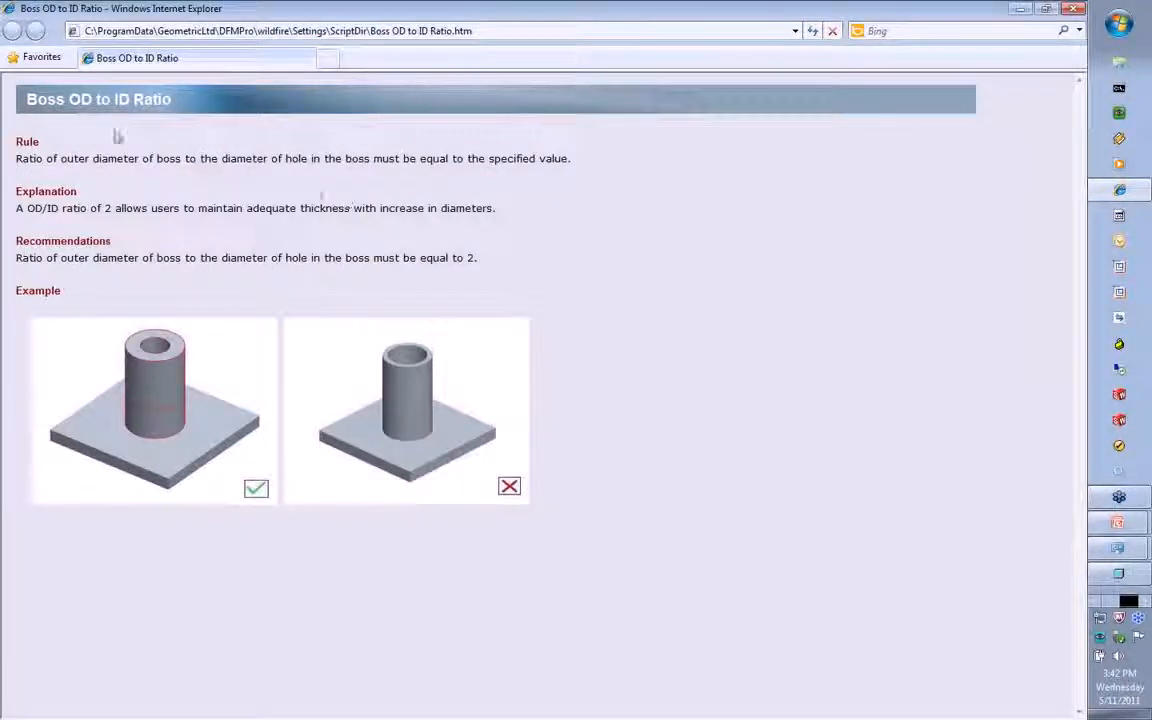
drag(28, 99, 635, 355)
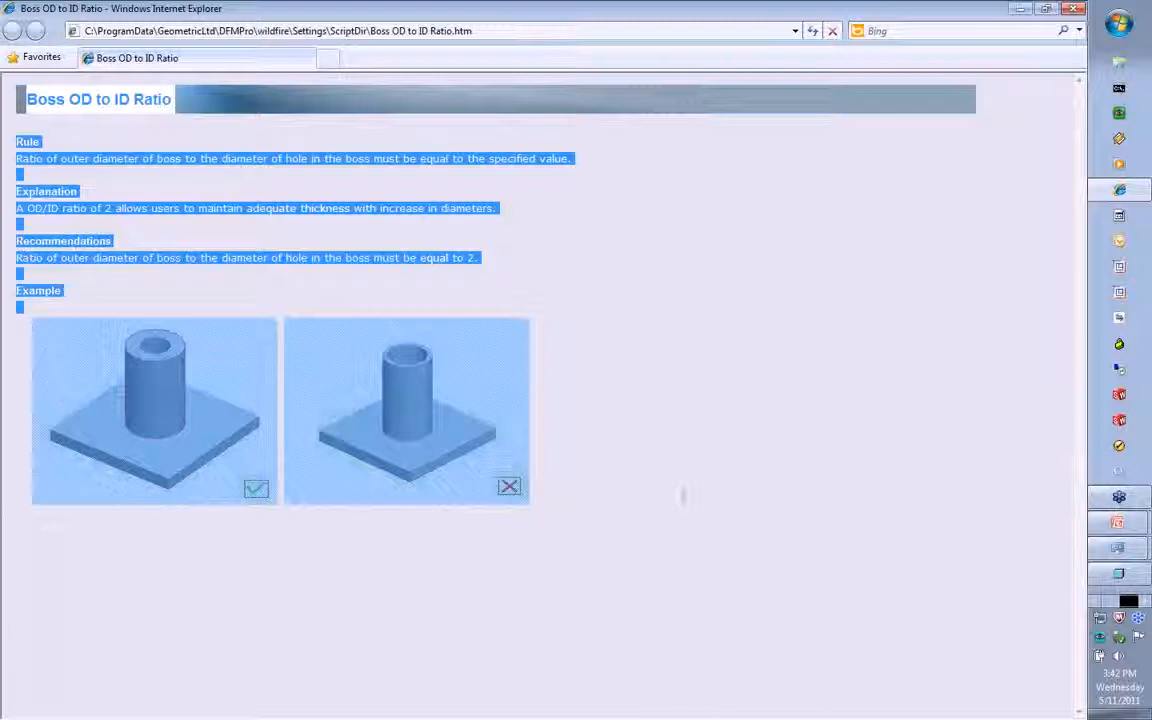
click(616, 446)
key(alt+Tab)
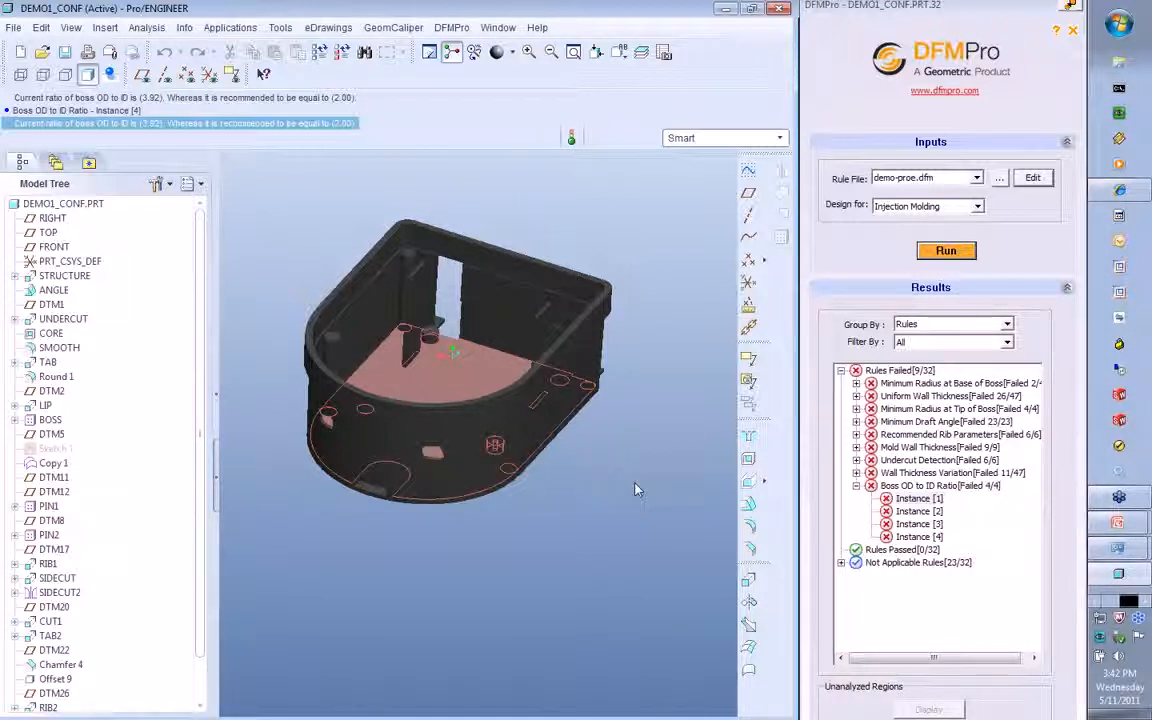
Step: Expand the Minimum Draft Angle failures, open the help for Instance [1], and read the rule's explanation, recommendations and example
click(856, 421)
right_click(916, 385)
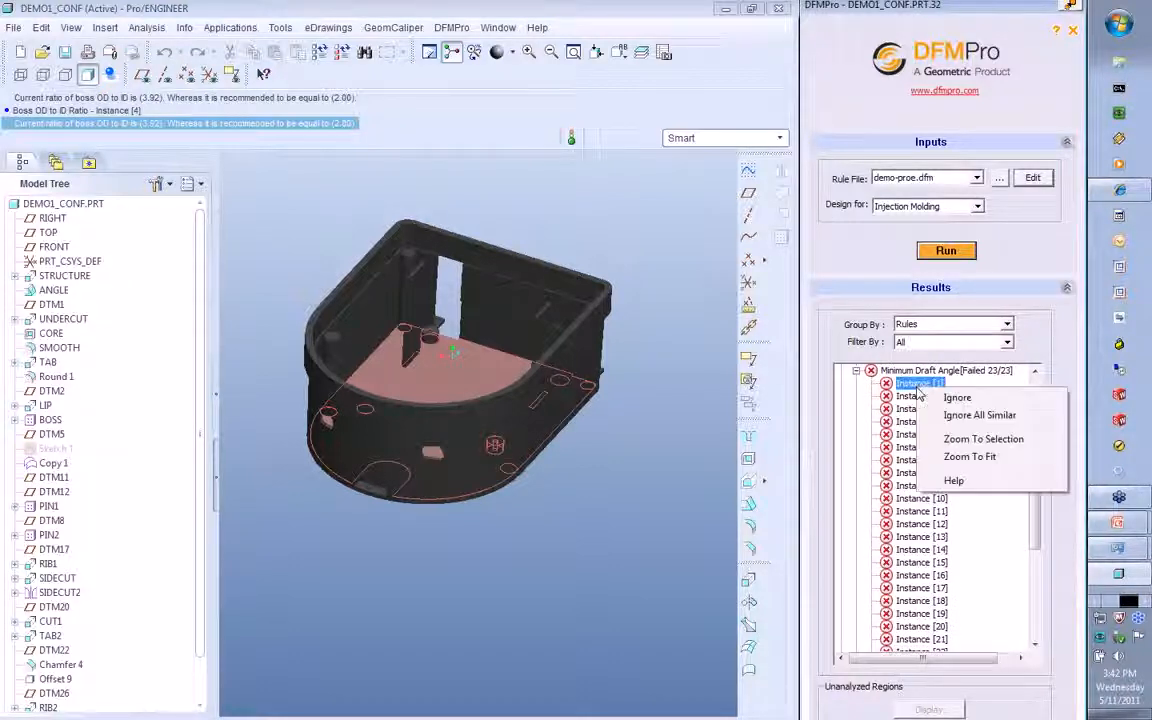
click(964, 480)
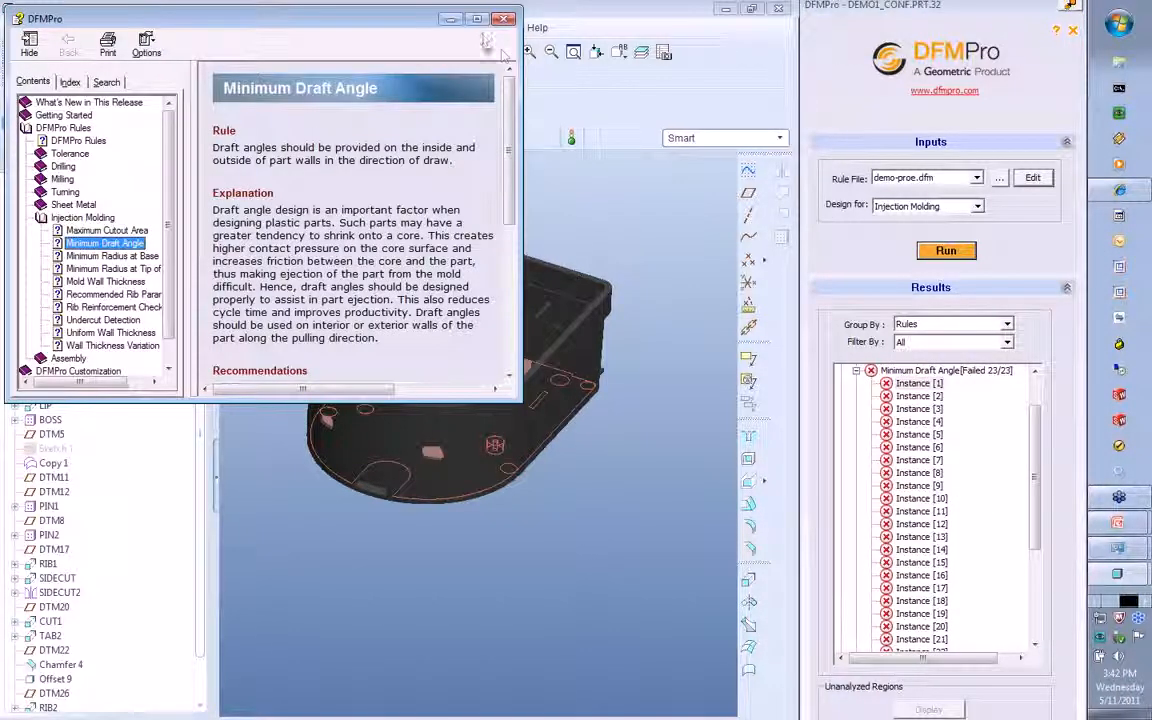
click(477, 18)
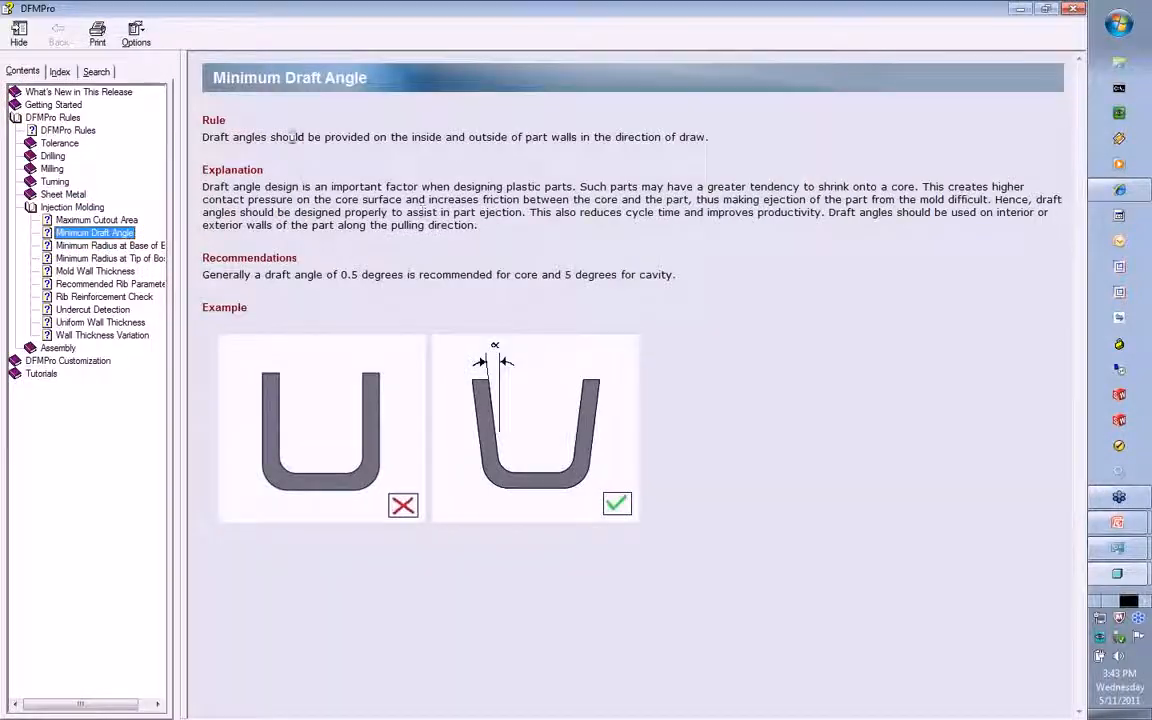
drag(222, 77, 725, 473)
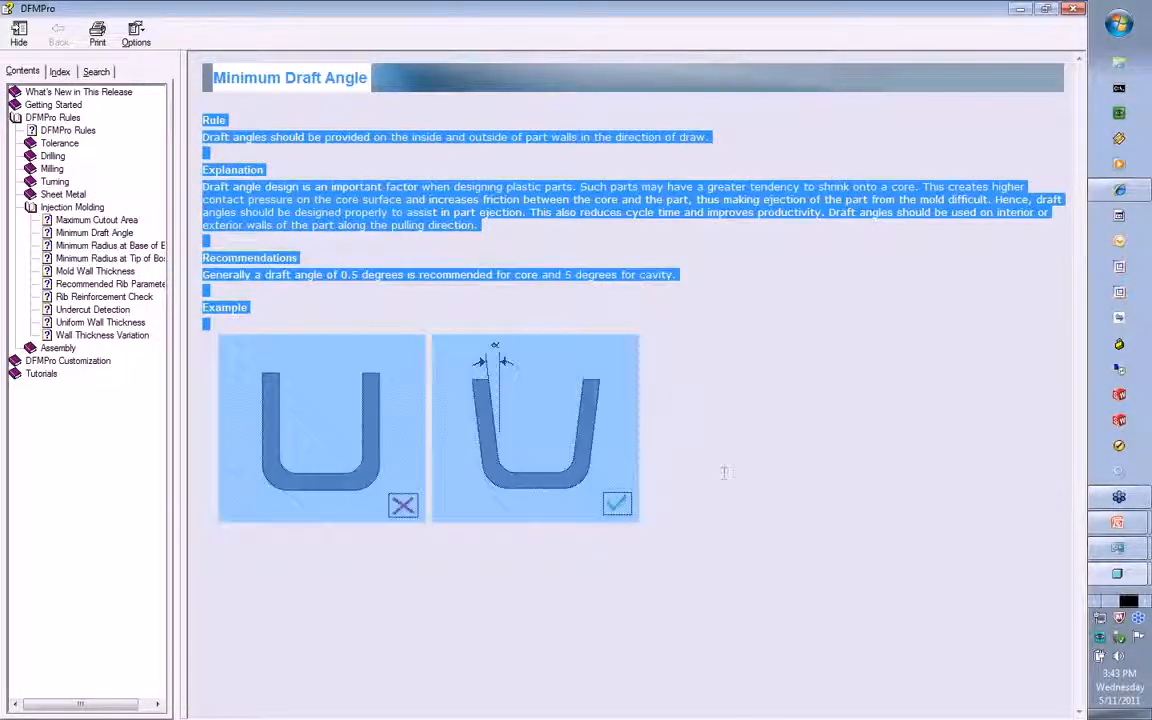
click(762, 480)
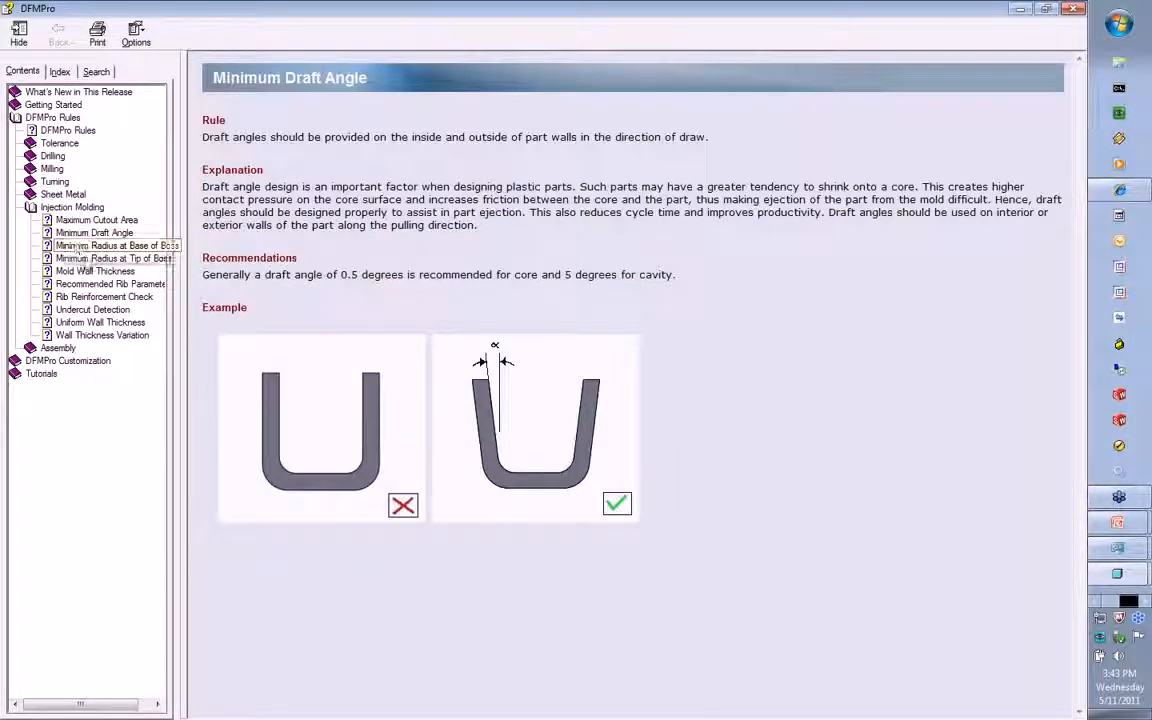
Step: Review the help topics Minimum Radius at Tip of Boss, Recommended Rib Parameters and Uniform Wall Thickness, and close the help
click(88, 259)
click(91, 297)
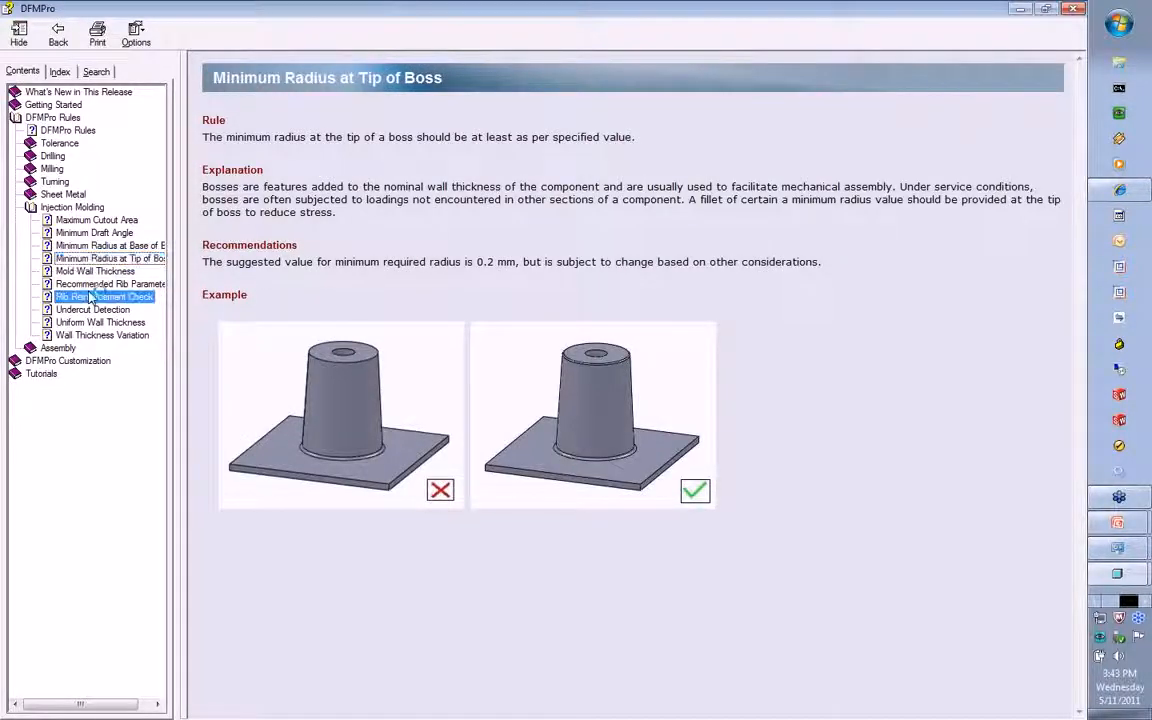
click(95, 284)
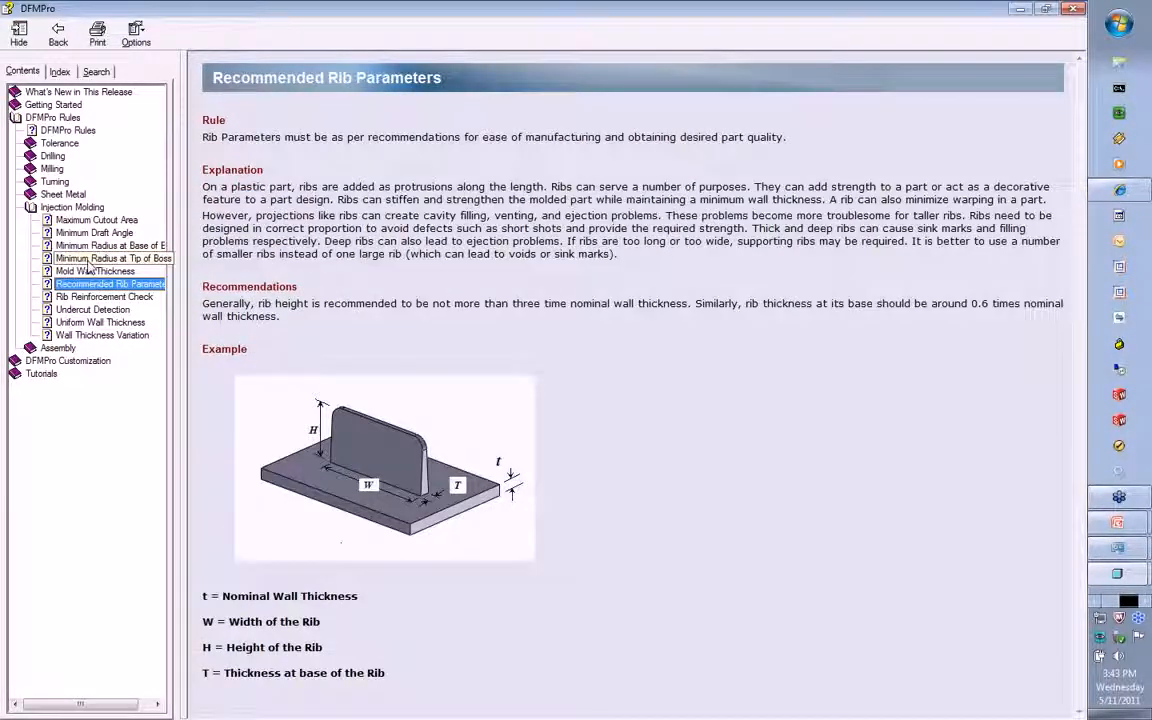
click(92, 323)
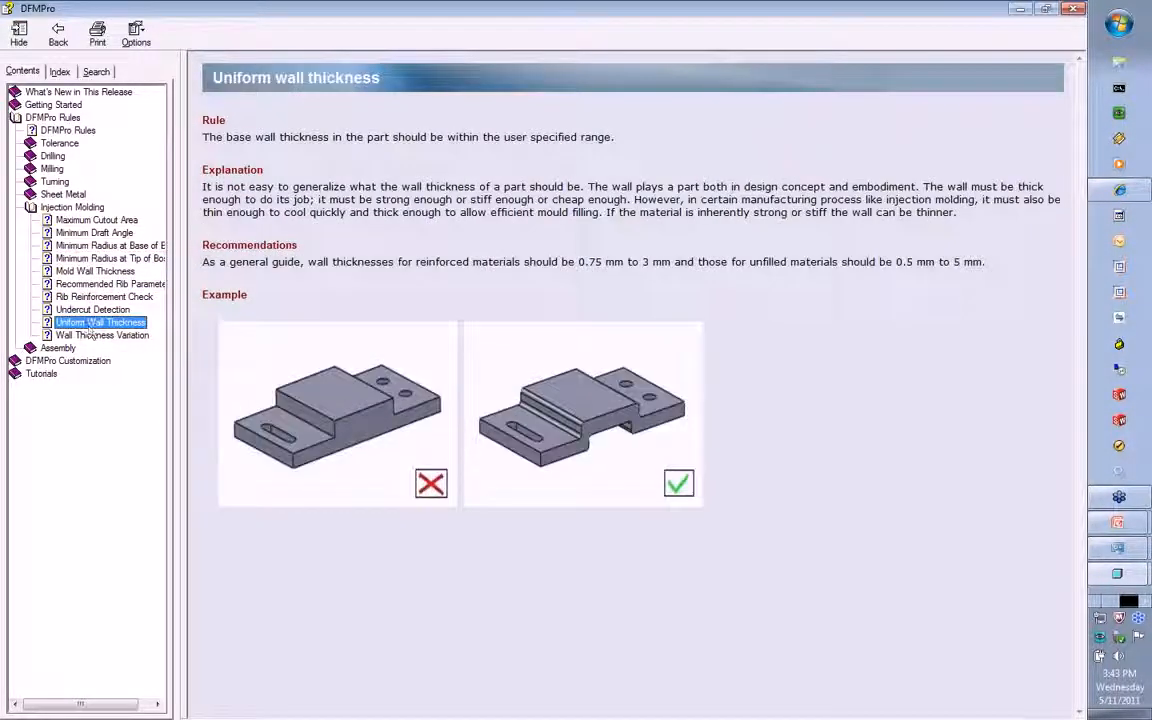
drag(305, 250, 204, 230)
click(362, 243)
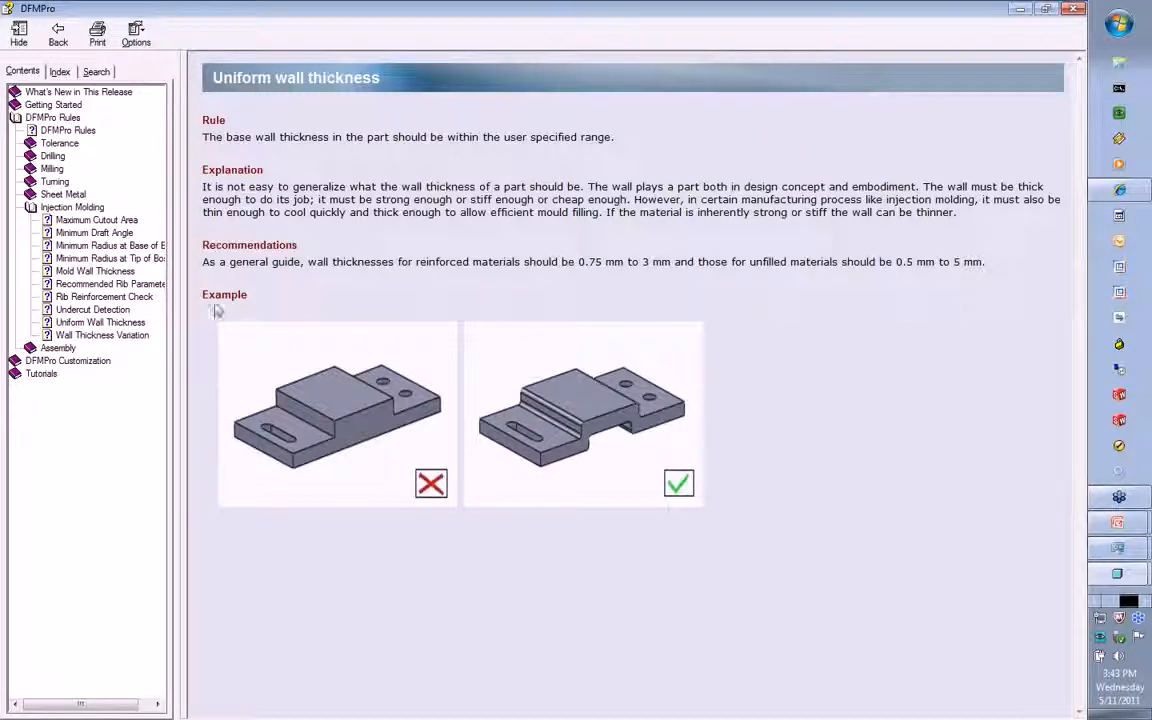
drag(215, 312, 648, 396)
click(648, 396)
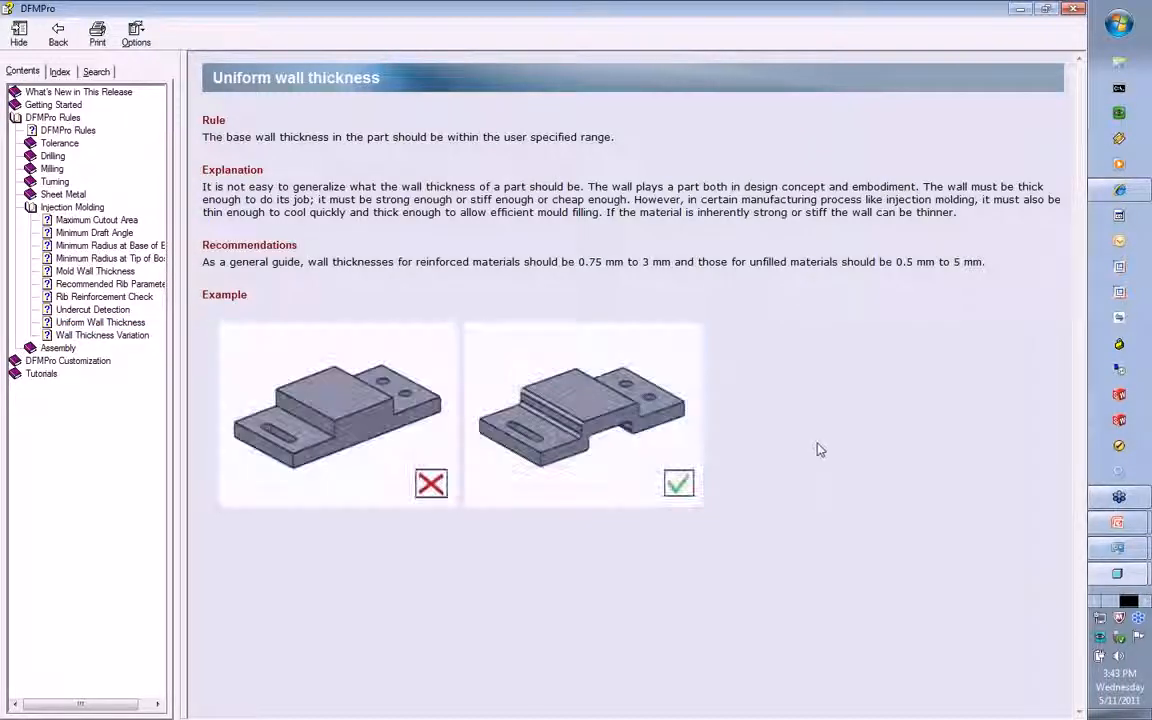
click(1073, 8)
Step: Collapse the Minimum Draft Angle results and generate the DFMPro analysis report for the part
middle_drag(625, 244, 598, 364)
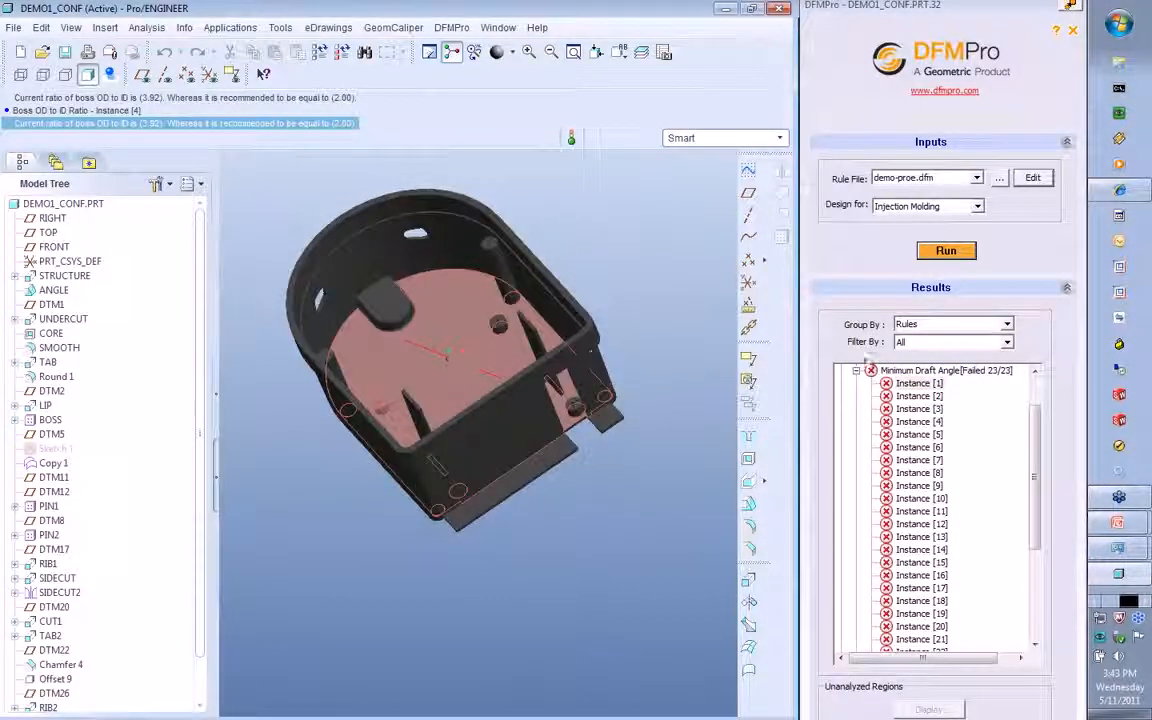
click(856, 370)
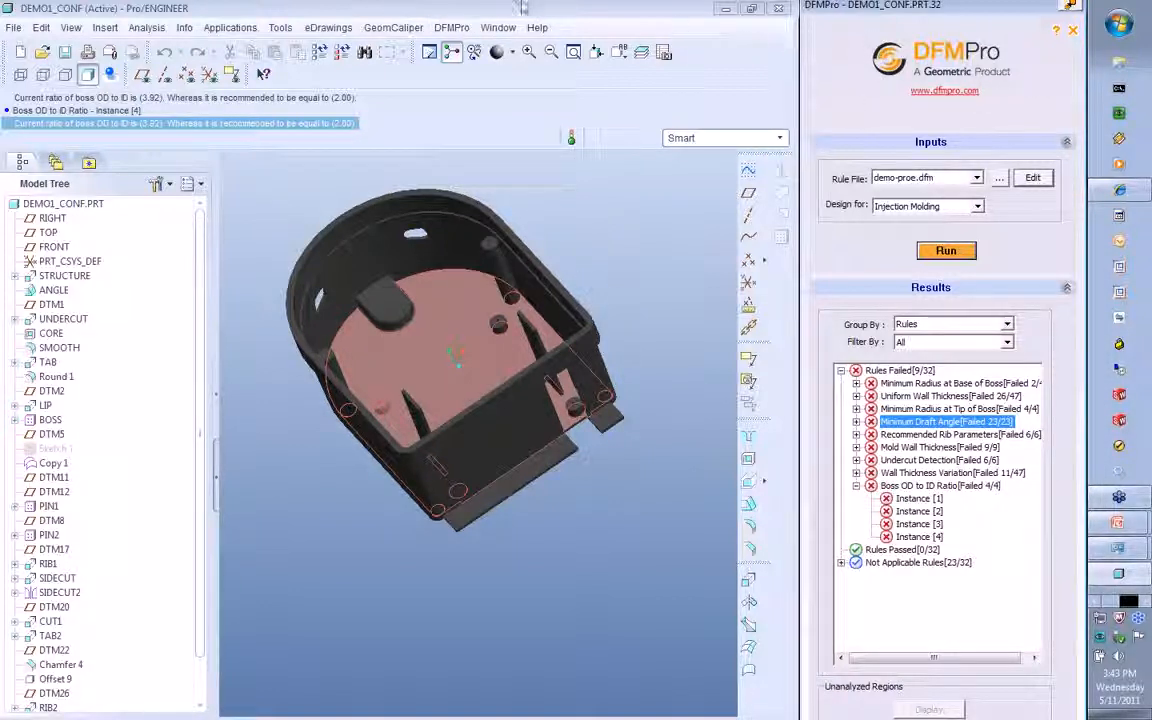
click(450, 27)
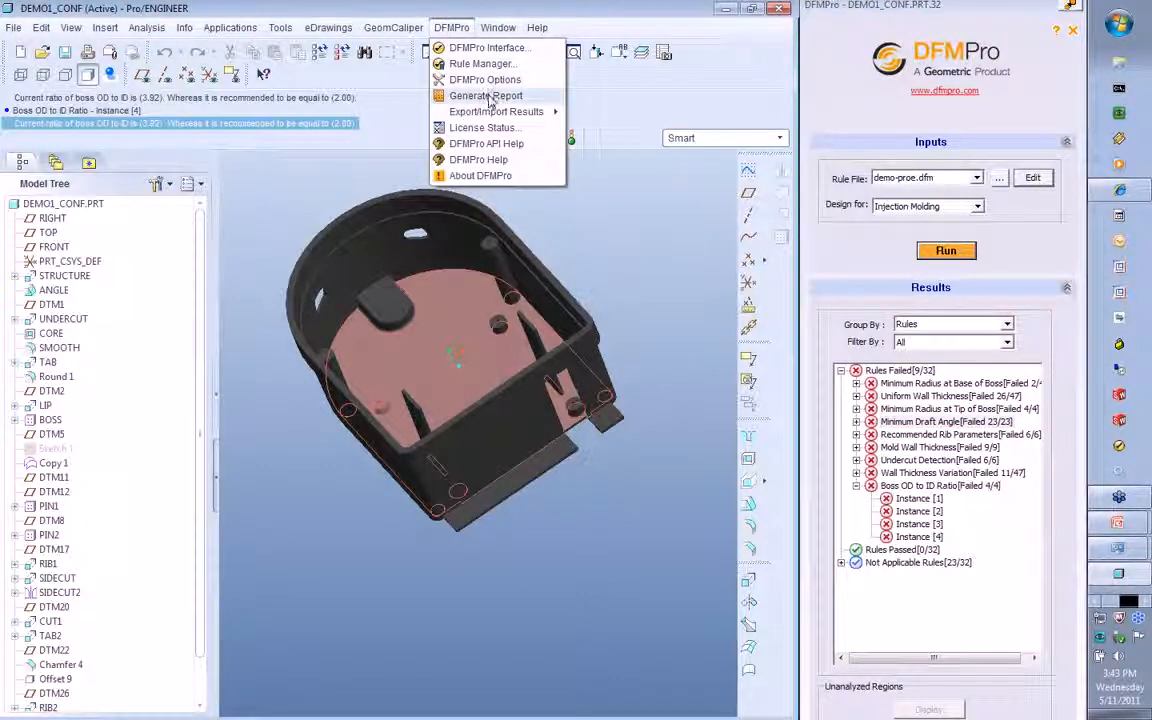
click(445, 93)
click(1077, 86)
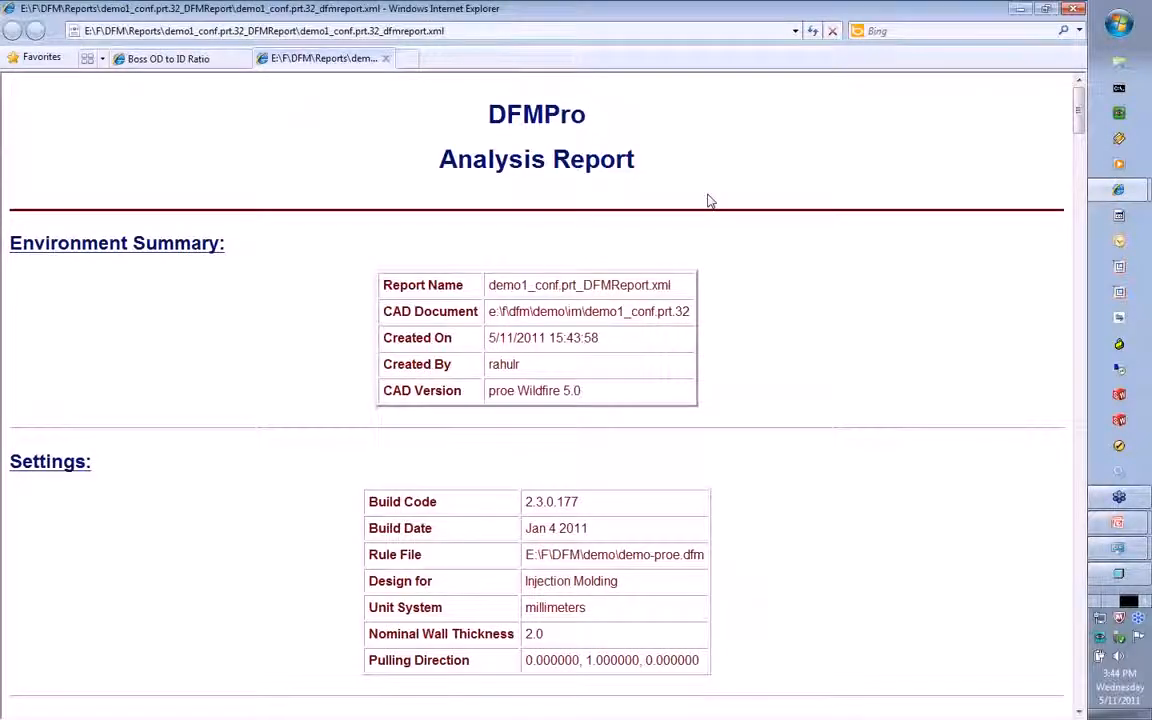
Step: Read the Environment Summary, Settings and Result Summary sections at the beginning of the DFMPro analysis report
scroll(707, 198, down, 2)
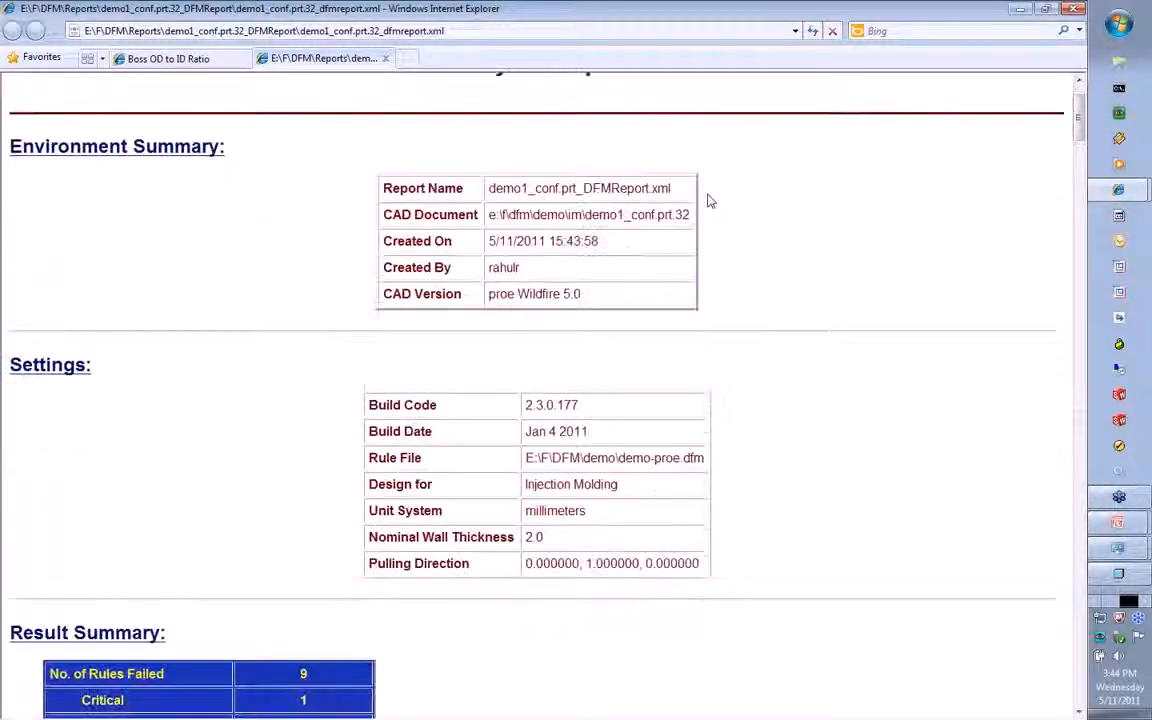
scroll(707, 200, down, 4)
scroll(707, 200, down, 4)
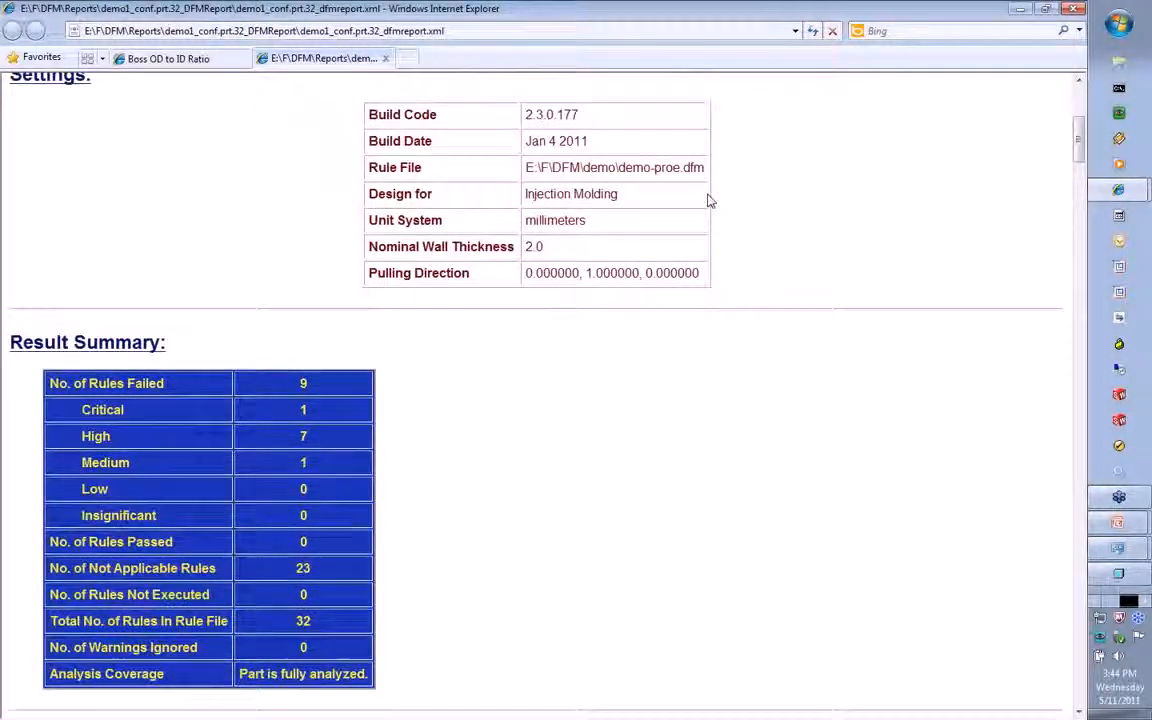
scroll(708, 199, down, 2)
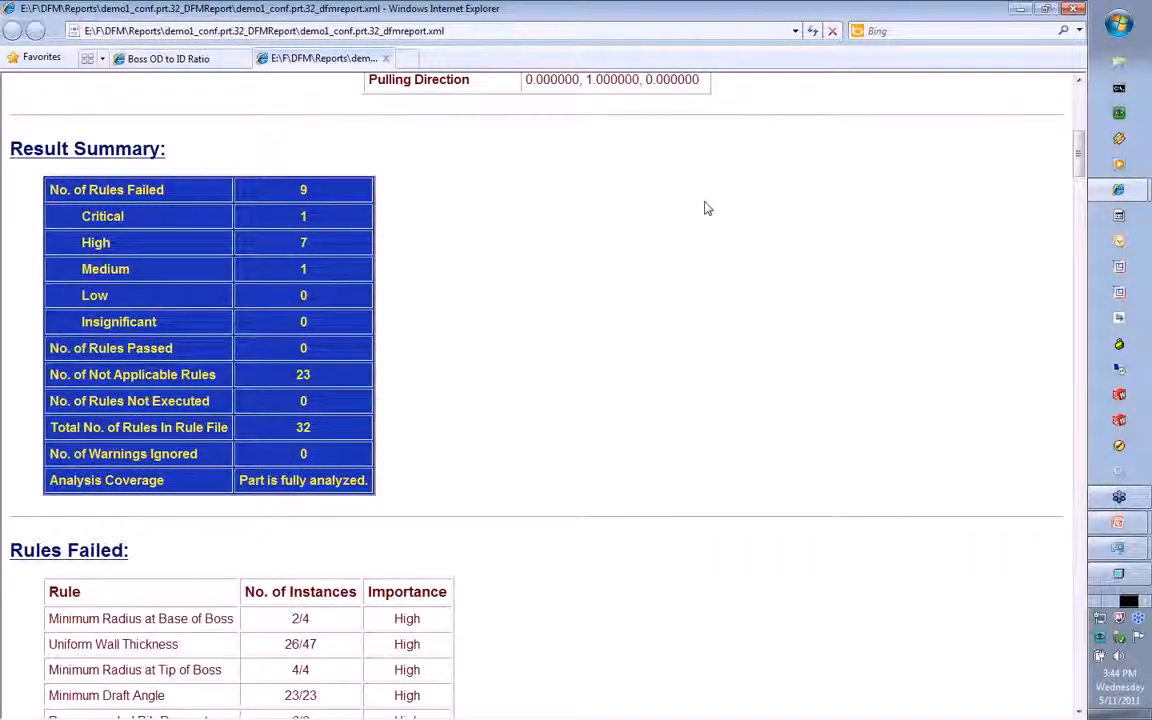
scroll(706, 204, up, 6)
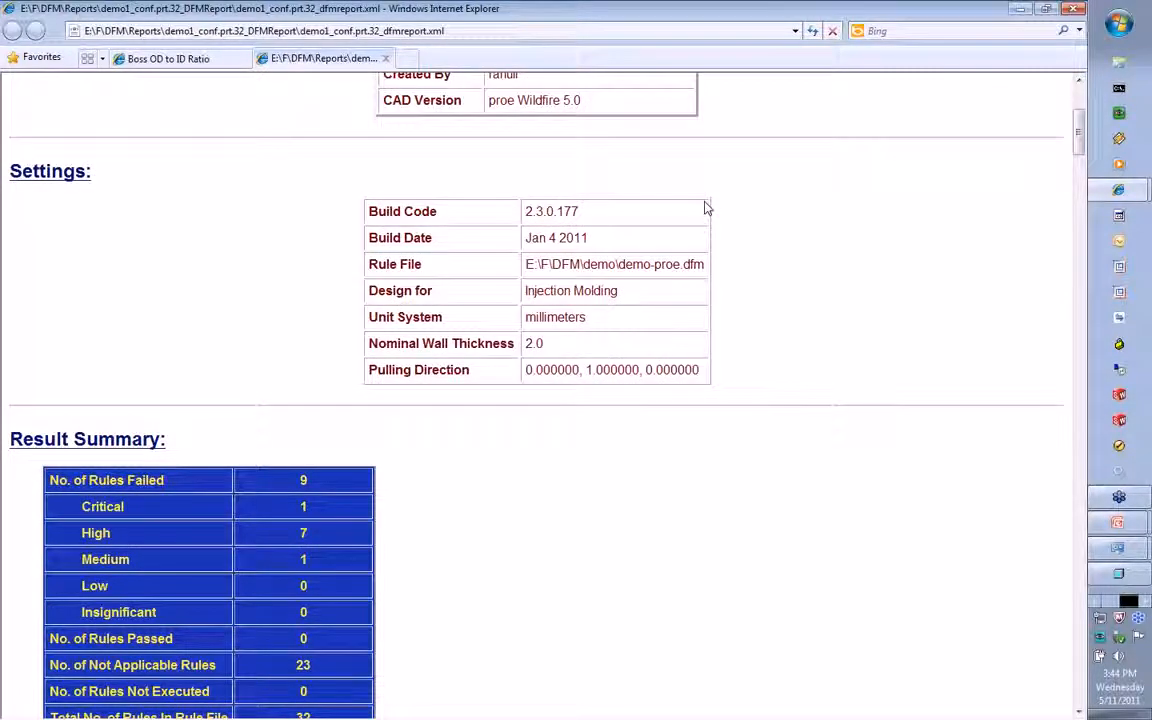
scroll(706, 207, down, 2)
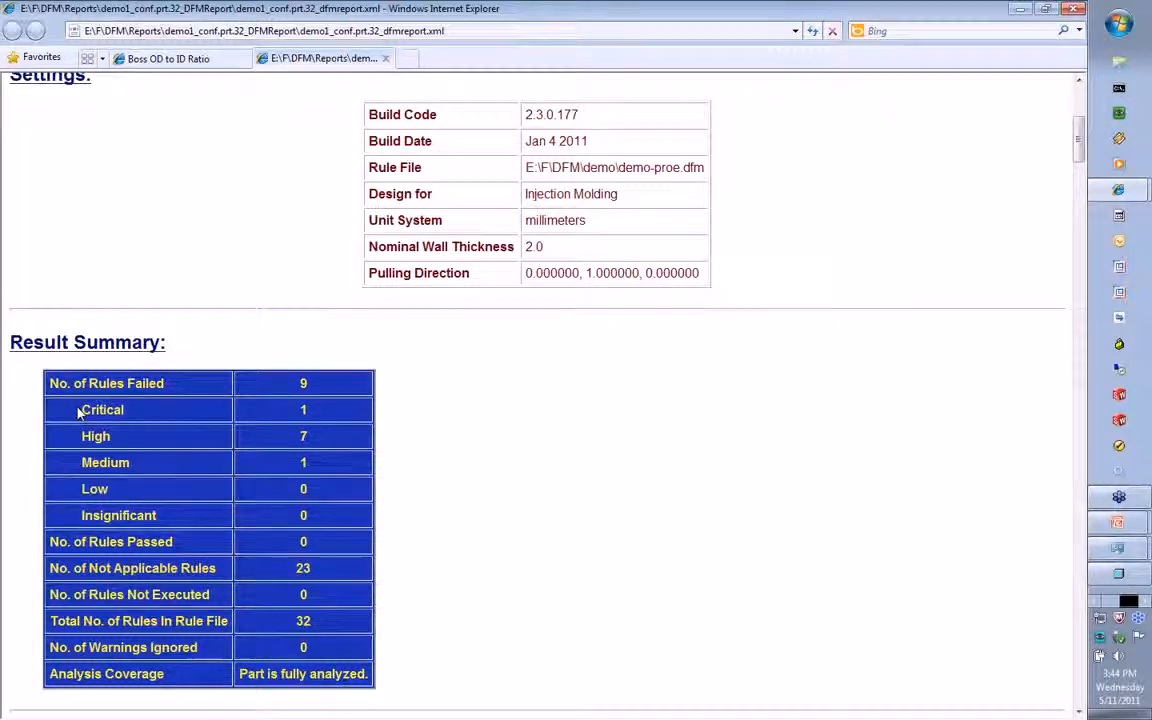
scroll(78, 413, down, 2)
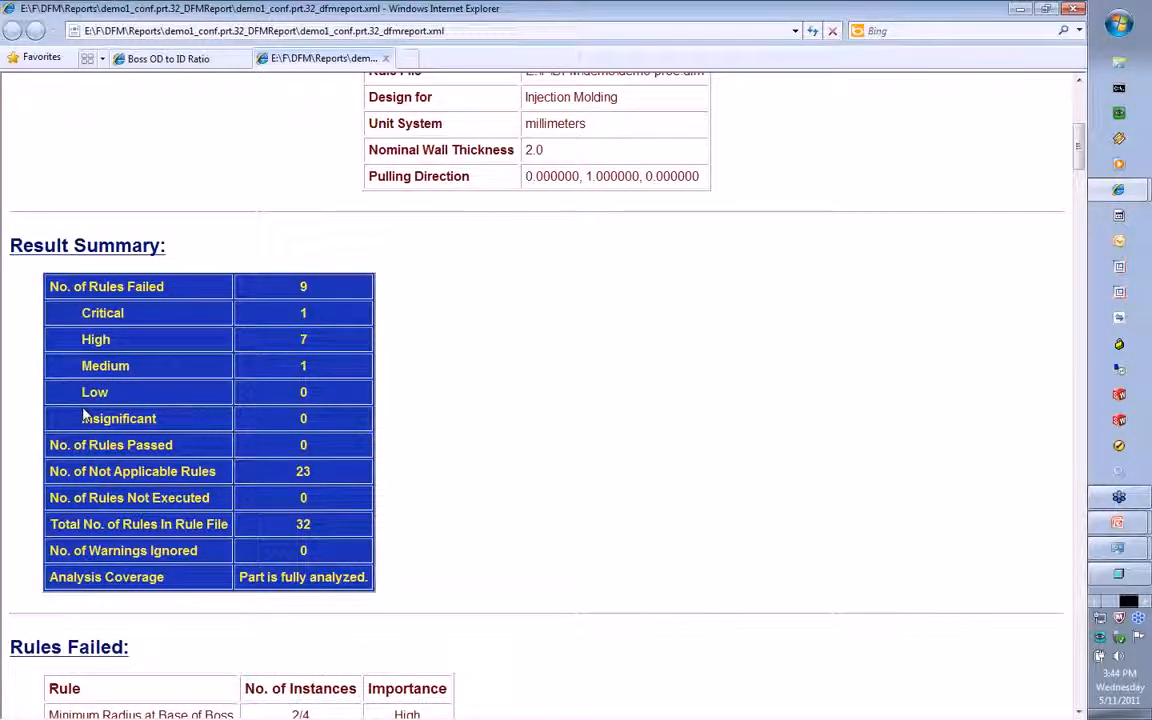
Step: Examine the Result Summary's failed-rule counts by severity and the Rules Failed table in the report
drag(82, 313, 136, 313)
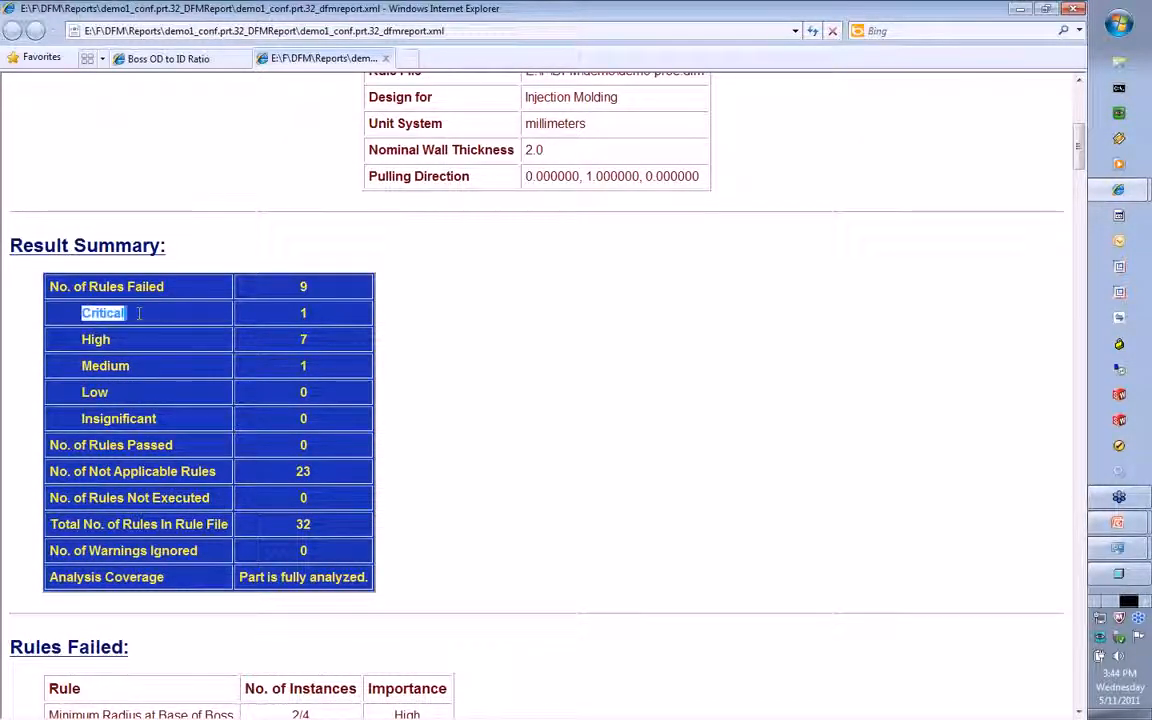
click(283, 312)
scroll(250, 517, down, 1)
drag(321, 355, 267, 347)
click(274, 400)
drag(274, 400, 316, 401)
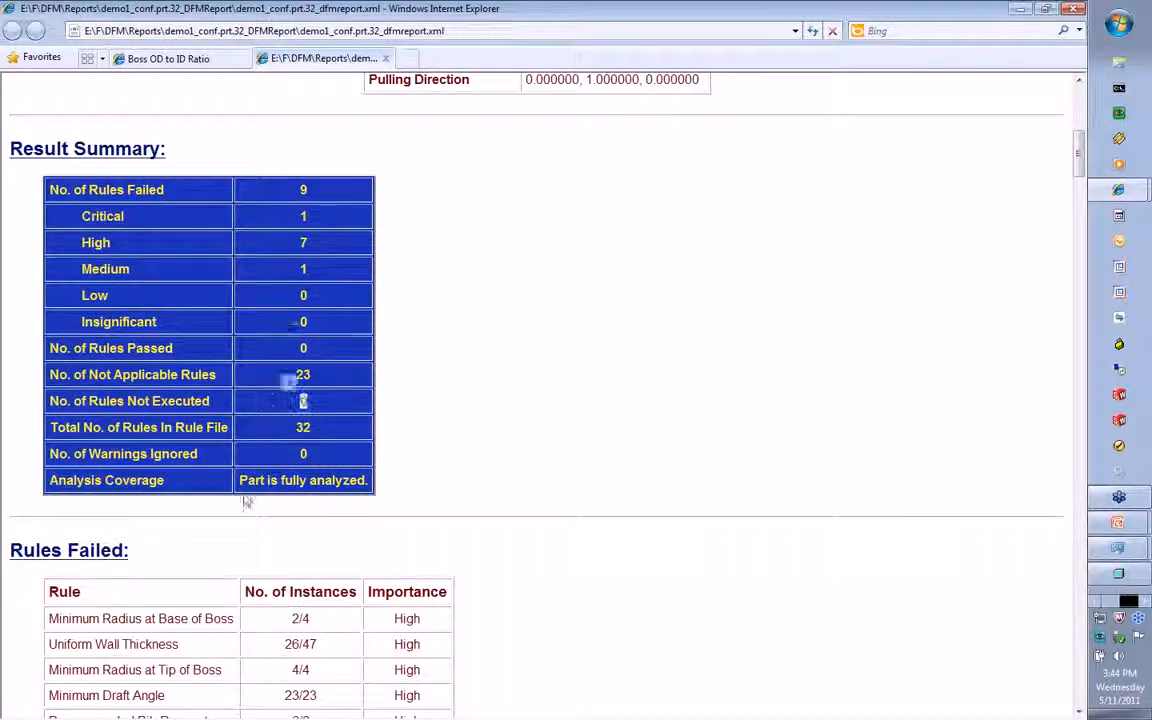
scroll(247, 495, down, 3)
drag(310, 328, 299, 331)
click(333, 466)
Step: Examine the Minimum Radius at Base of Boss section, including its image and its actual value, expected value and instance columns
scroll(343, 540, down, 14)
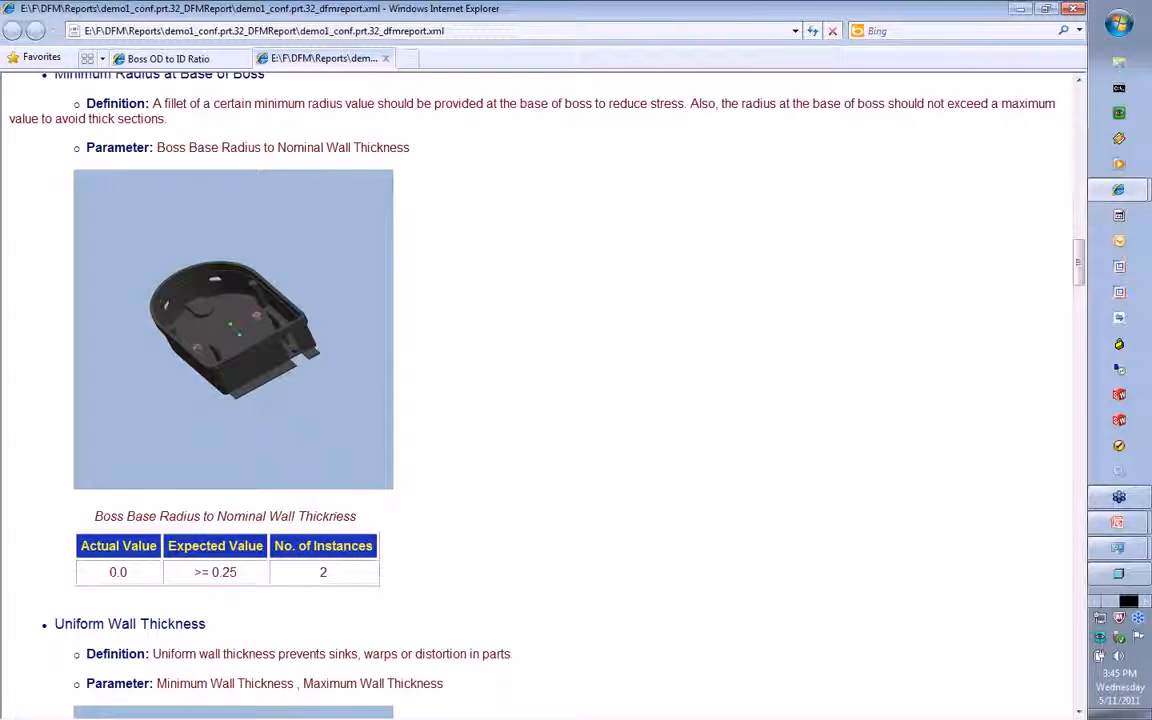
drag(93, 516, 245, 548)
click(396, 577)
click(62, 516)
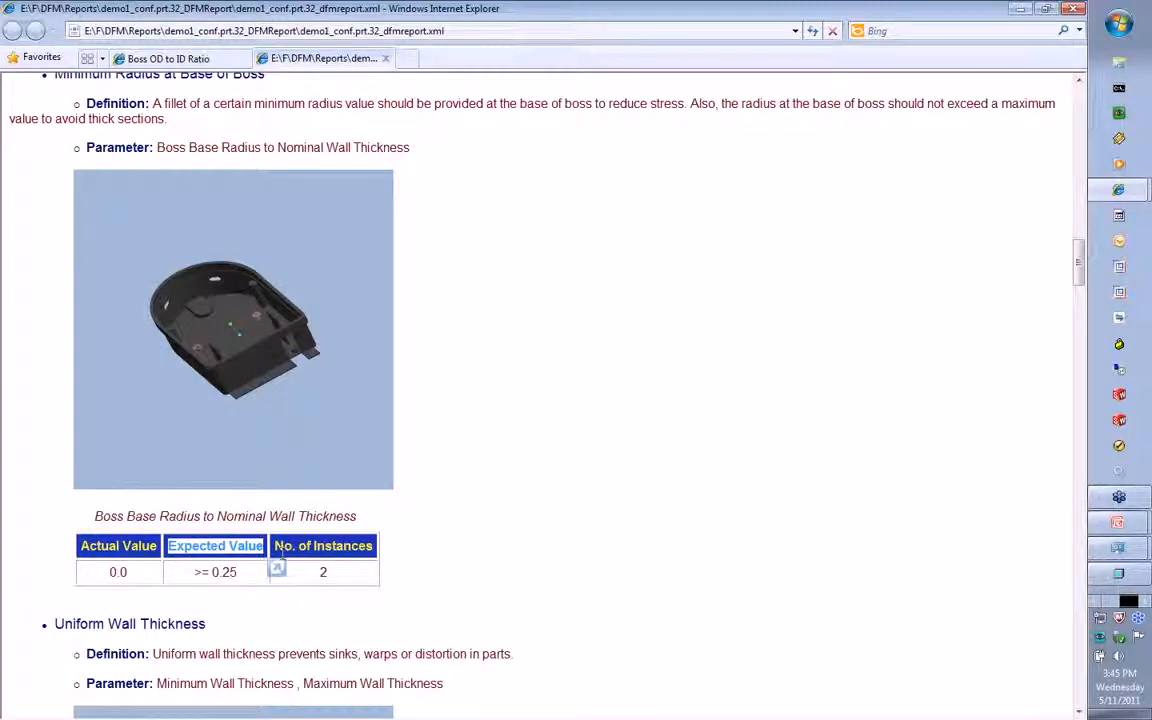
drag(276, 546, 372, 546)
click(462, 555)
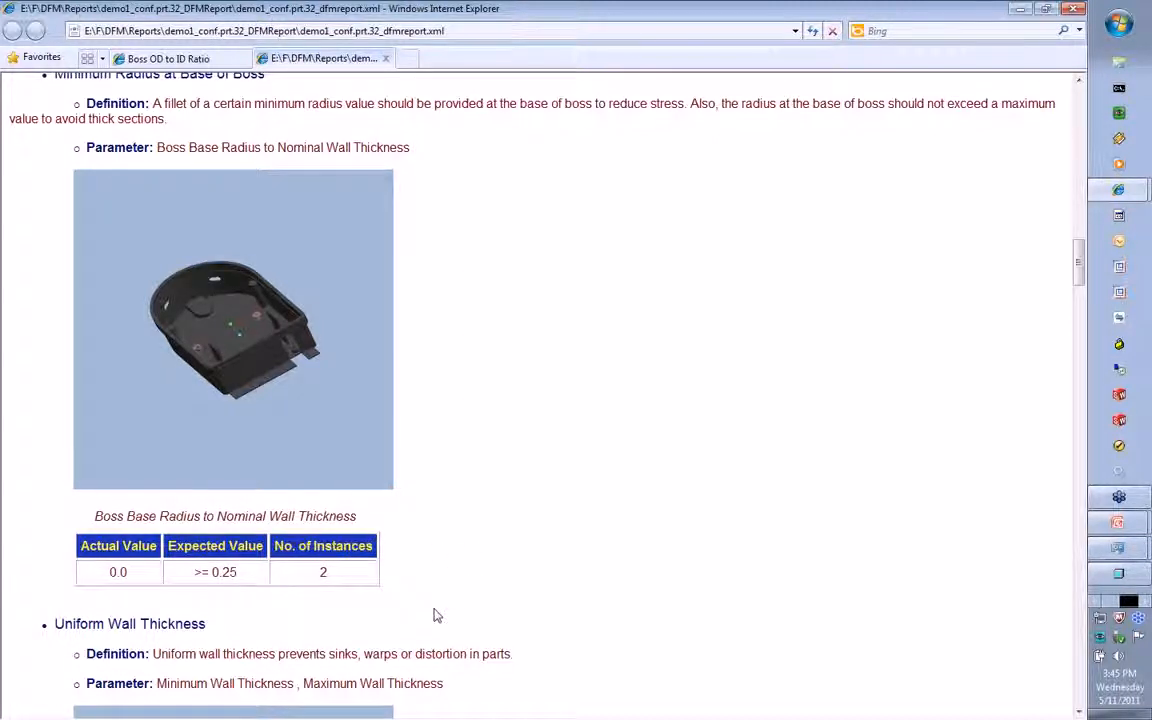
Step: Look through the report sections from Uniform Wall Thickness through Minimum Draft Angle and rib parameters to Mold Wall Thickness
scroll(437, 613, down, 3)
scroll(437, 614, down, 3)
scroll(436, 609, down, 10)
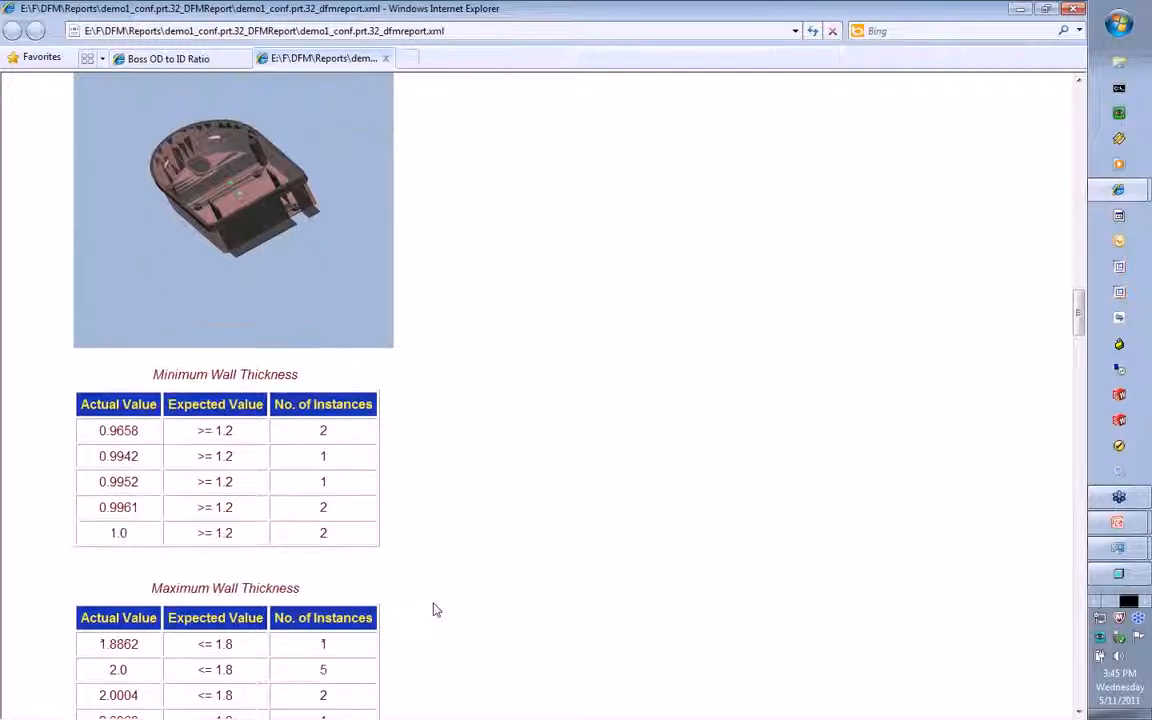
scroll(436, 609, down, 12)
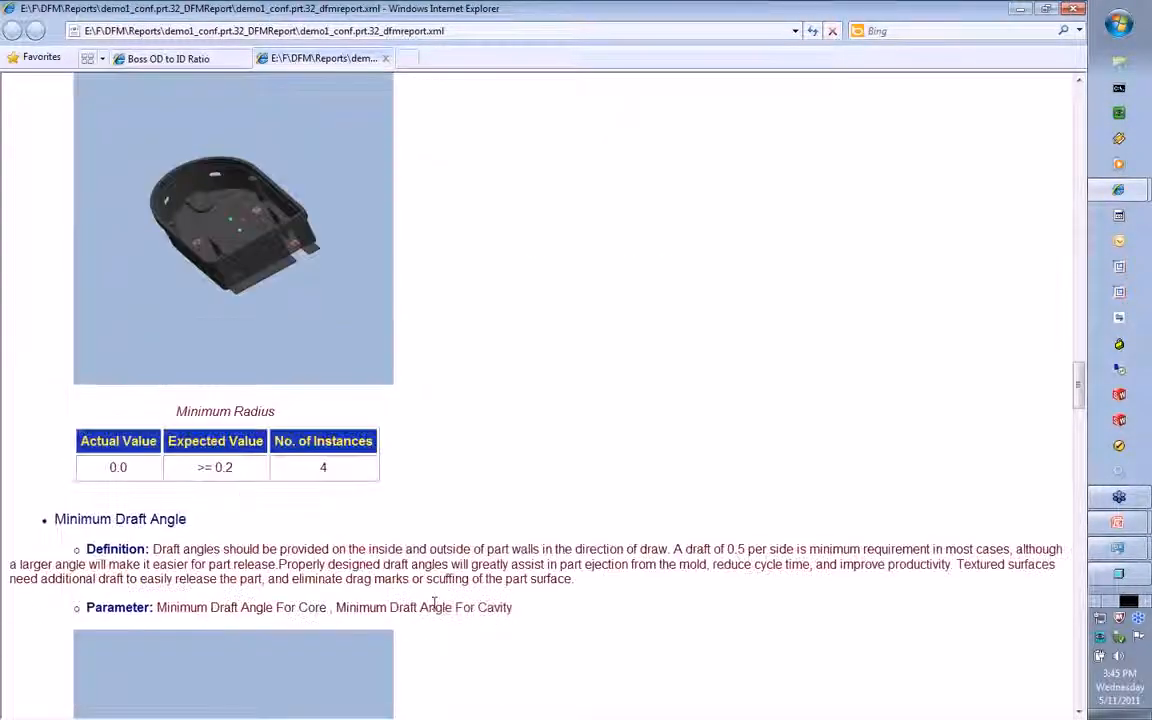
scroll(436, 609, down, 12)
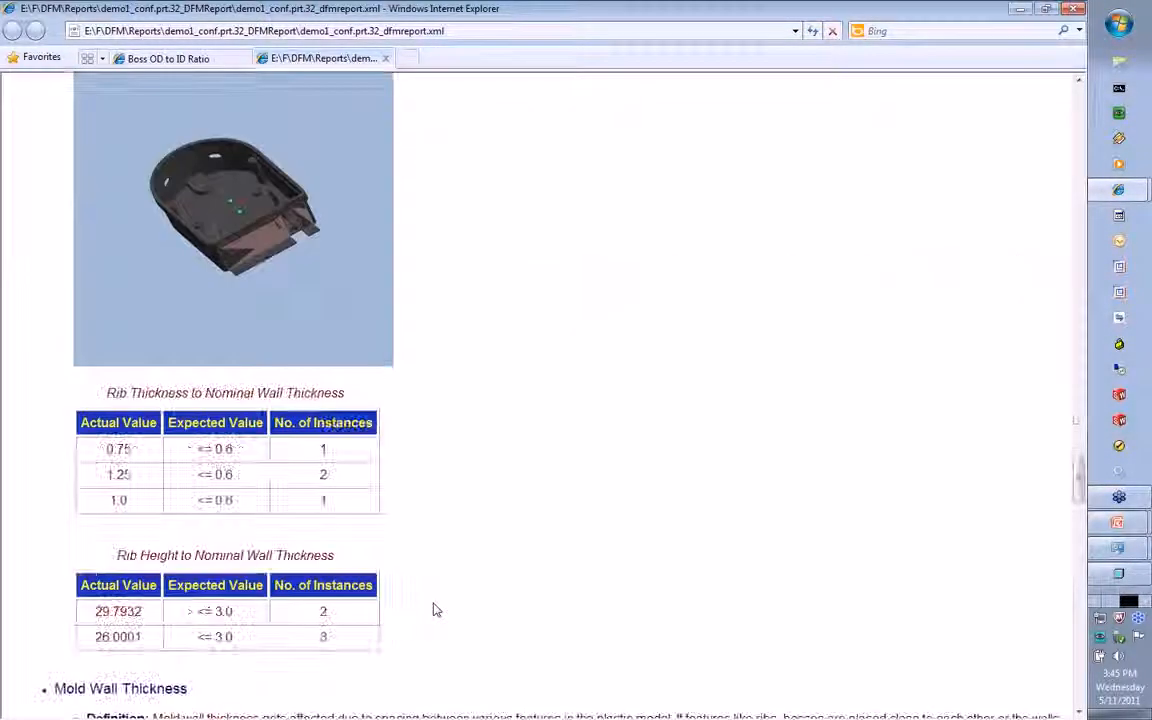
scroll(436, 609, down, 4)
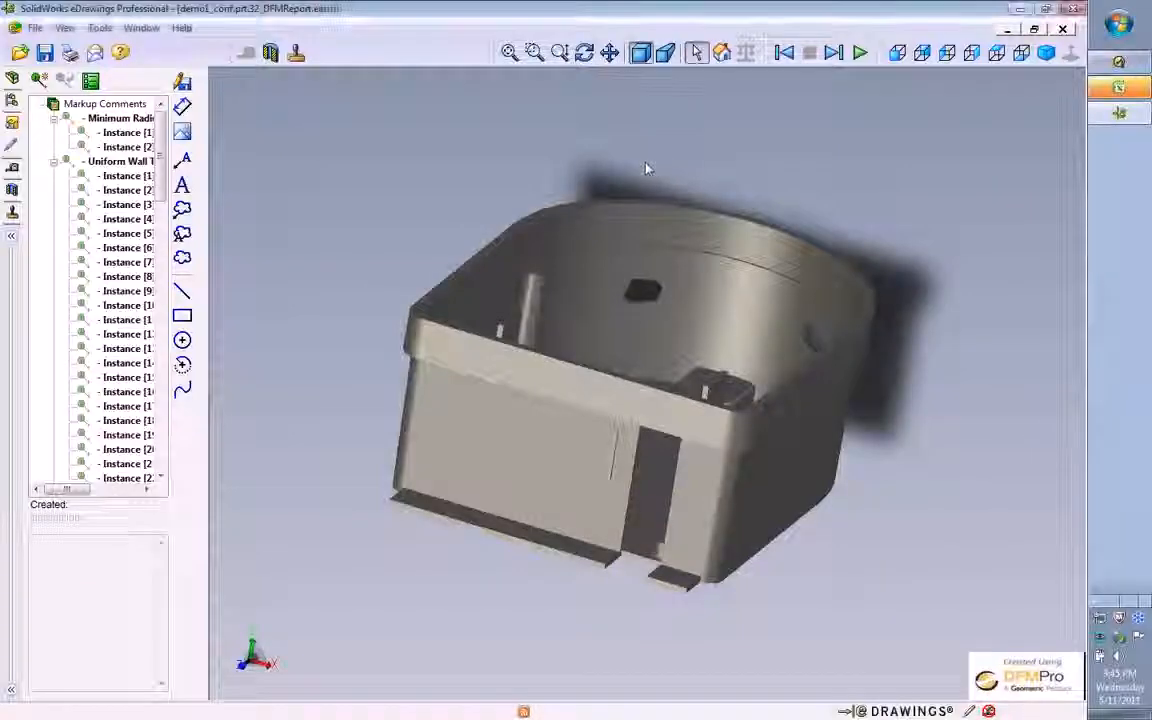
Step: Inspect the part in the eDrawings report from another angle and widen the Markup Comments list to show the rule names
drag(645, 170, 679, 502)
middle_drag(656, 620, 790, 650)
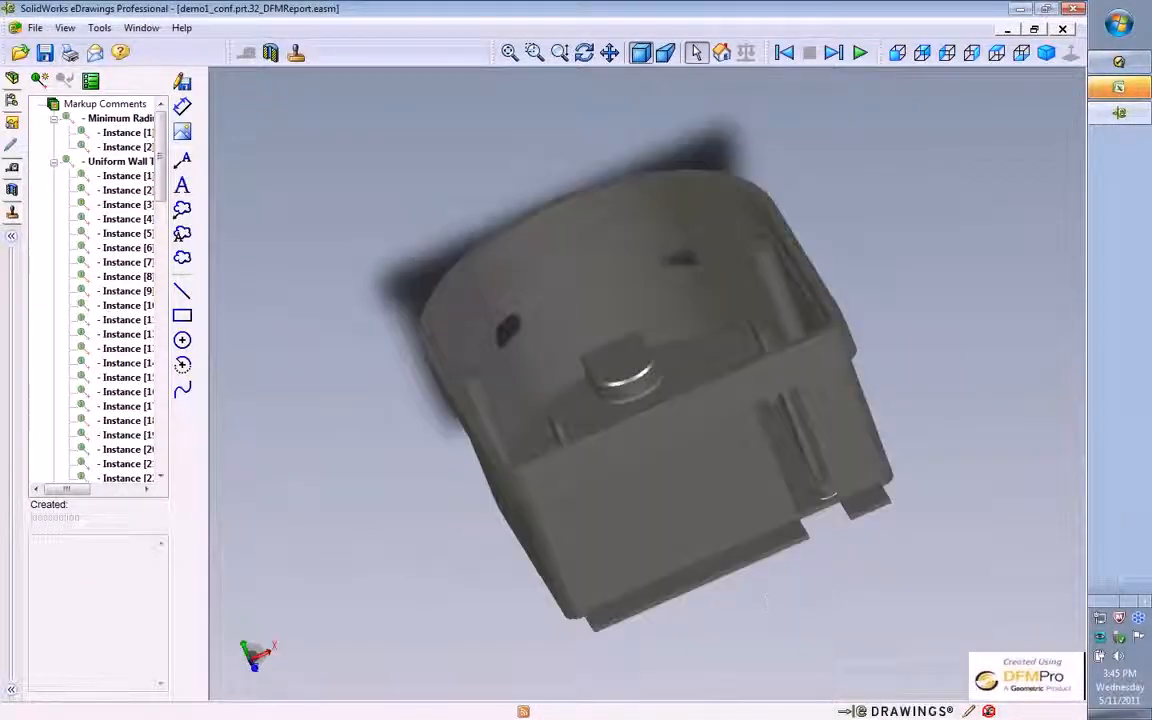
drag(207, 115, 294, 115)
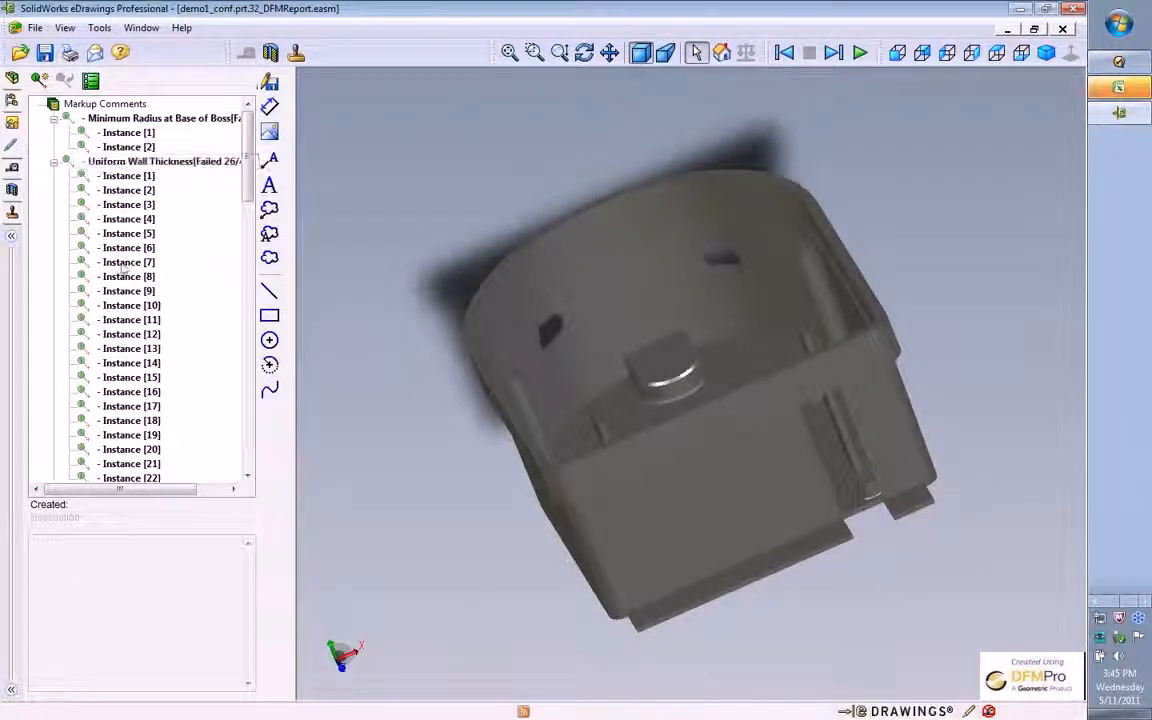
Step: Review Minimum Radius at Base of Boss Instance [1] and Uniform Wall Thickness Instances [3], [10], [16] and [19], reading the last description
click(128, 133)
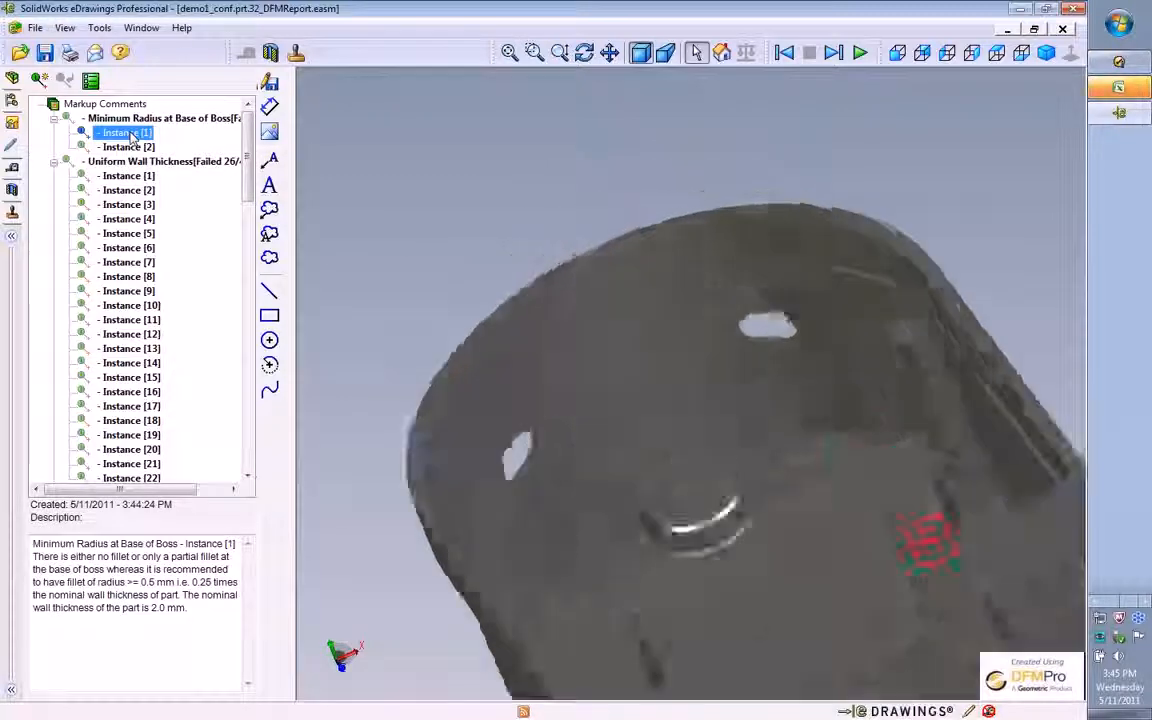
click(124, 205)
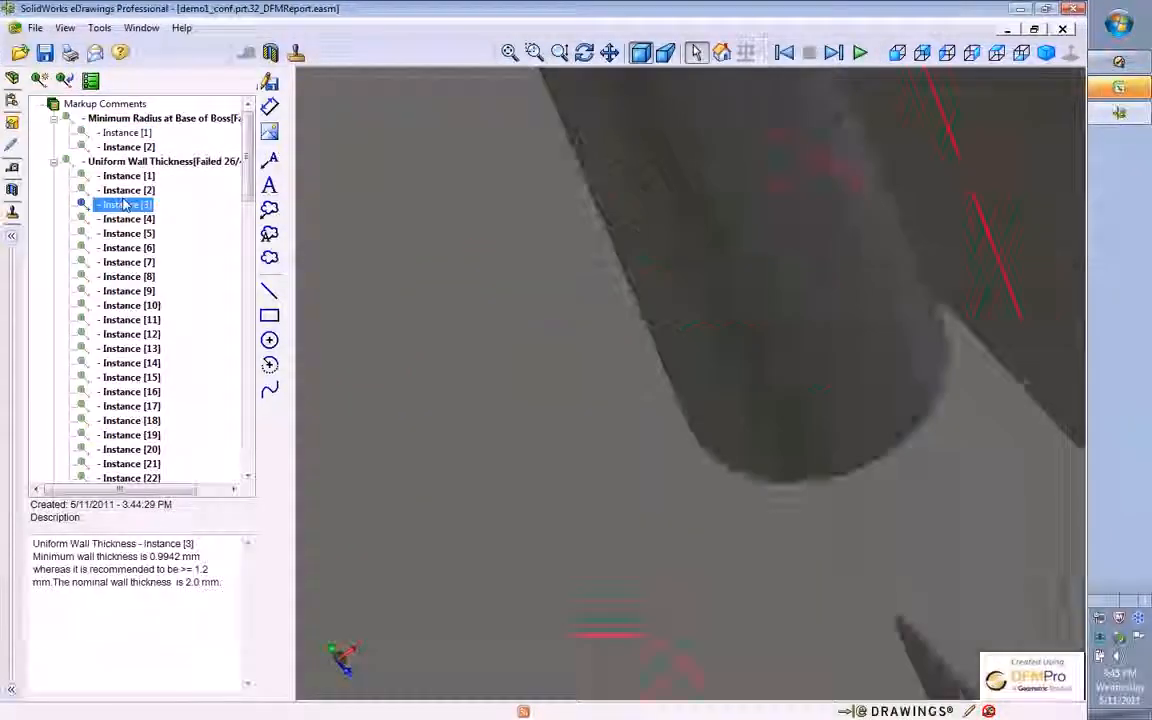
click(126, 305)
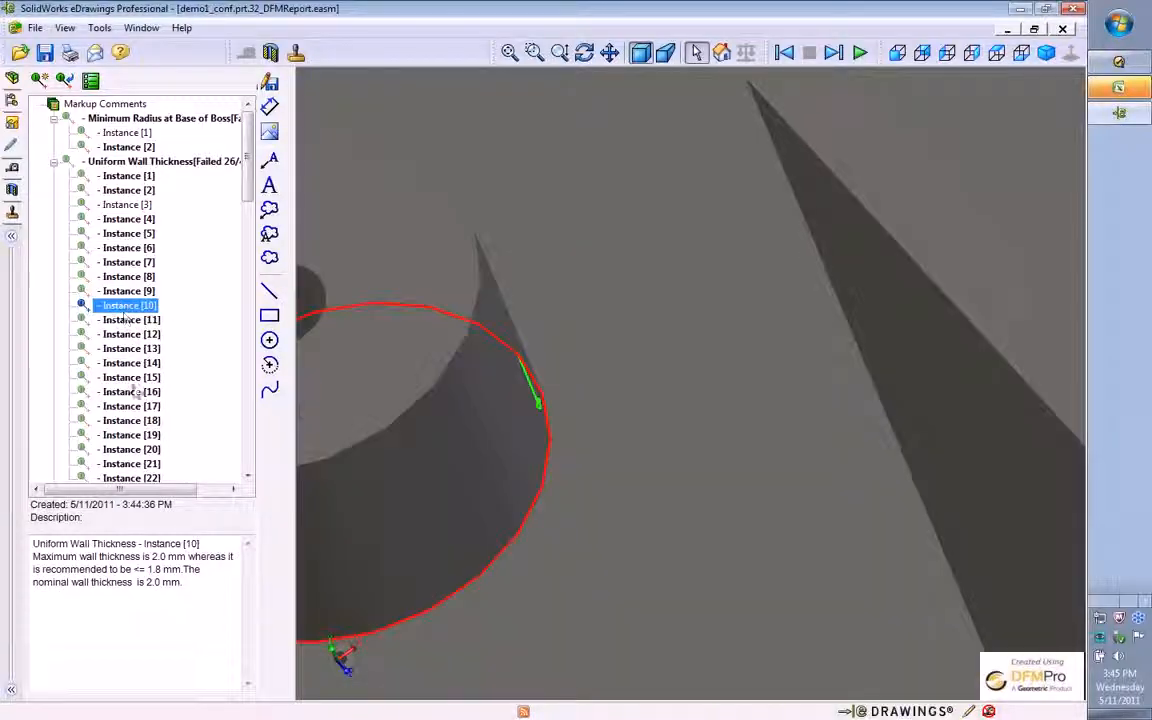
click(128, 391)
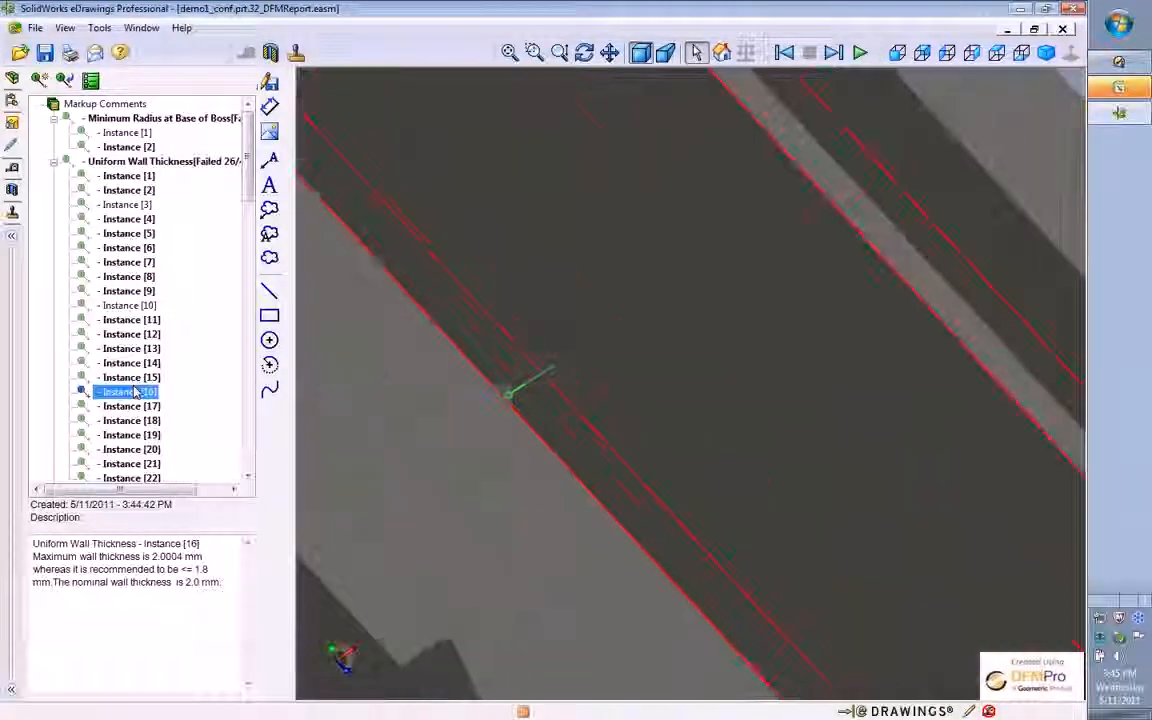
click(130, 435)
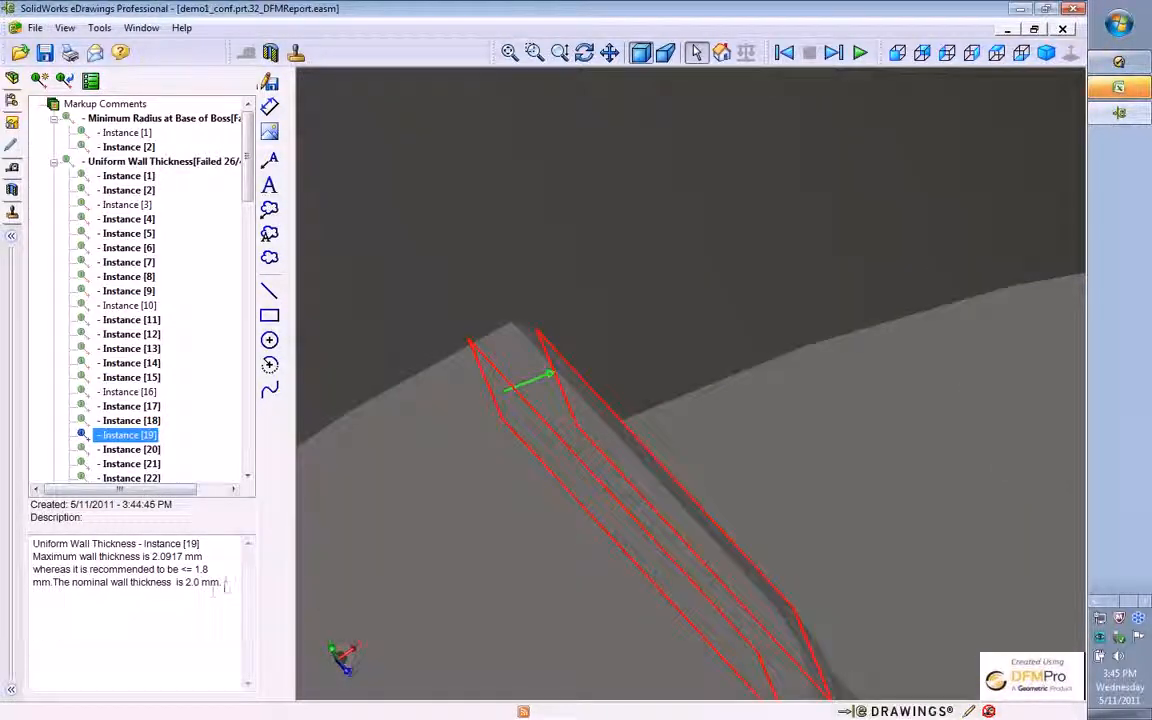
drag(221, 582, 28, 535)
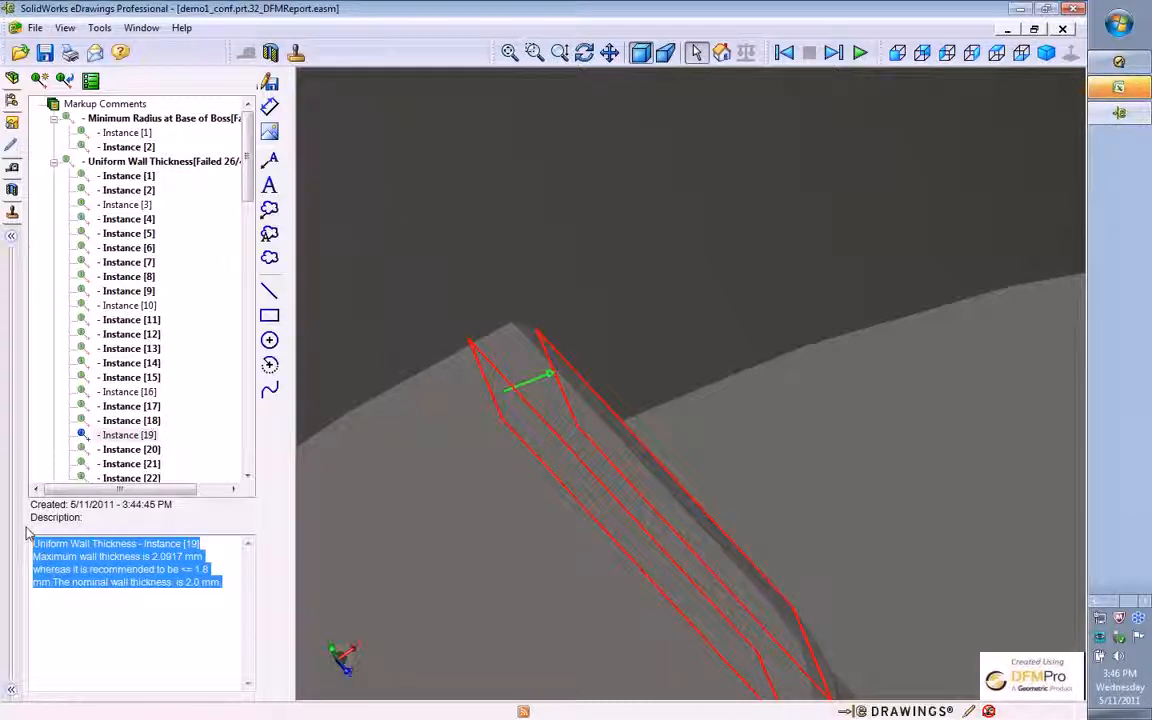
Step: Show all Uniform Wall Thickness failures on the model, and locate Instance [1] on the whole part
click(133, 162)
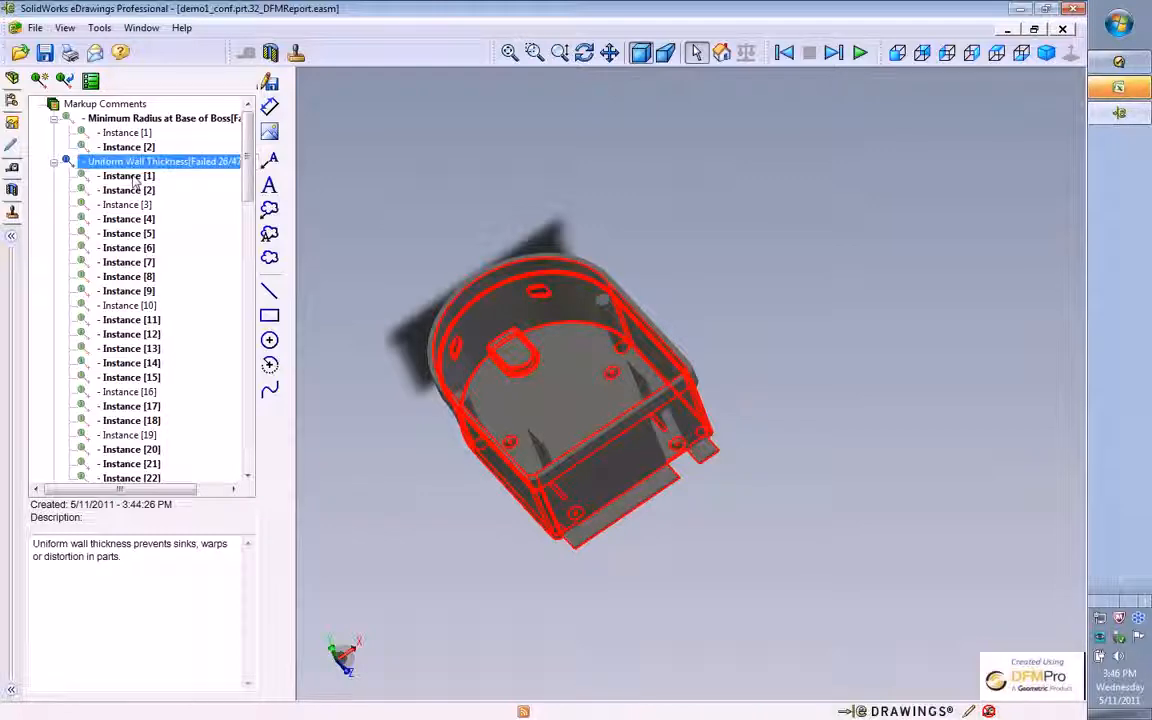
click(133, 177)
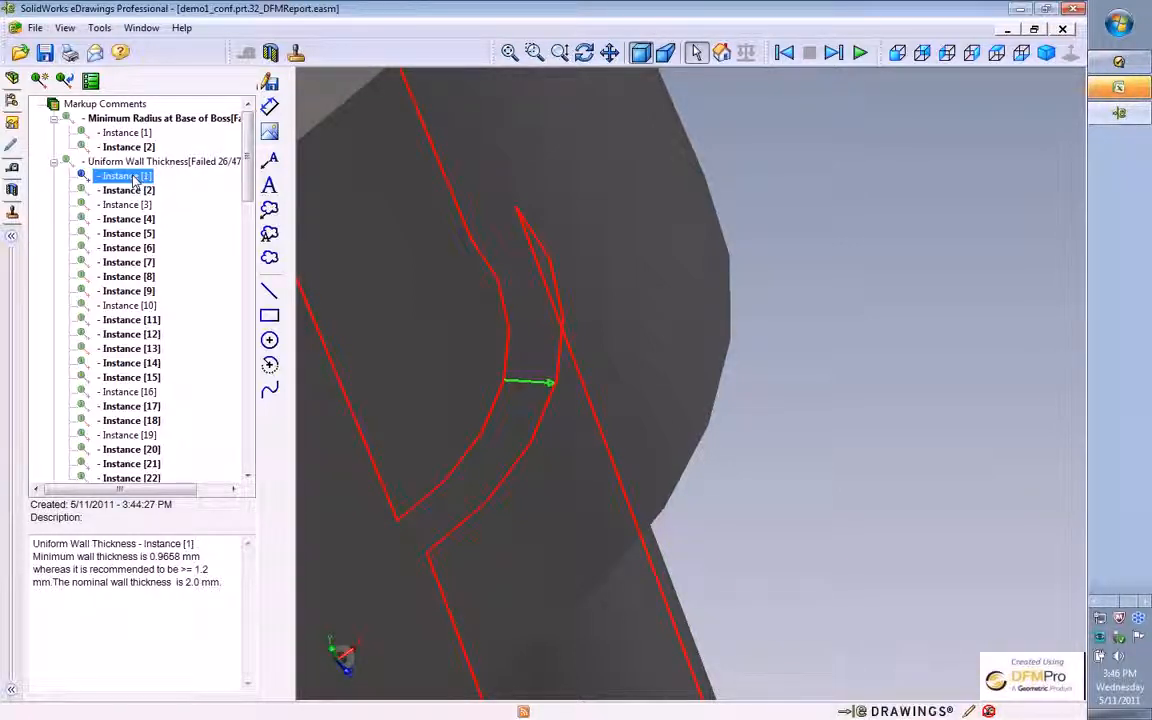
click(510, 55)
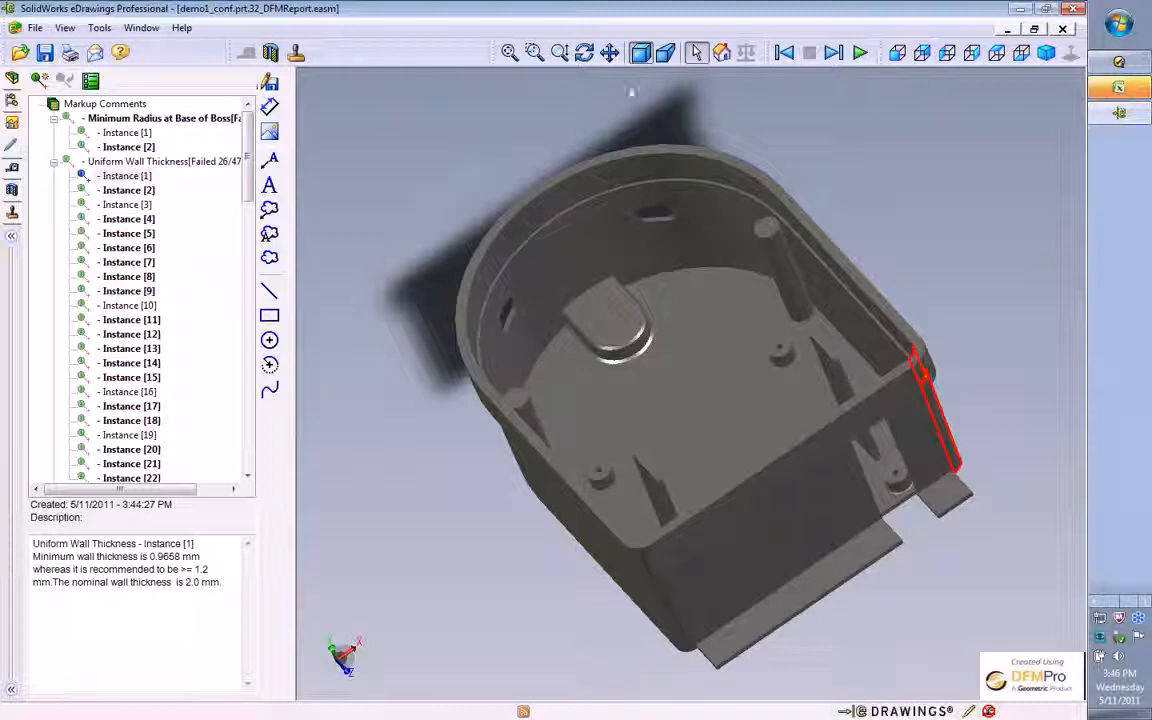
Step: Add the leader note "please change the wall thickness here" to the highlighted wall of Uniform Wall Thickness Instance [1]
click(269, 159)
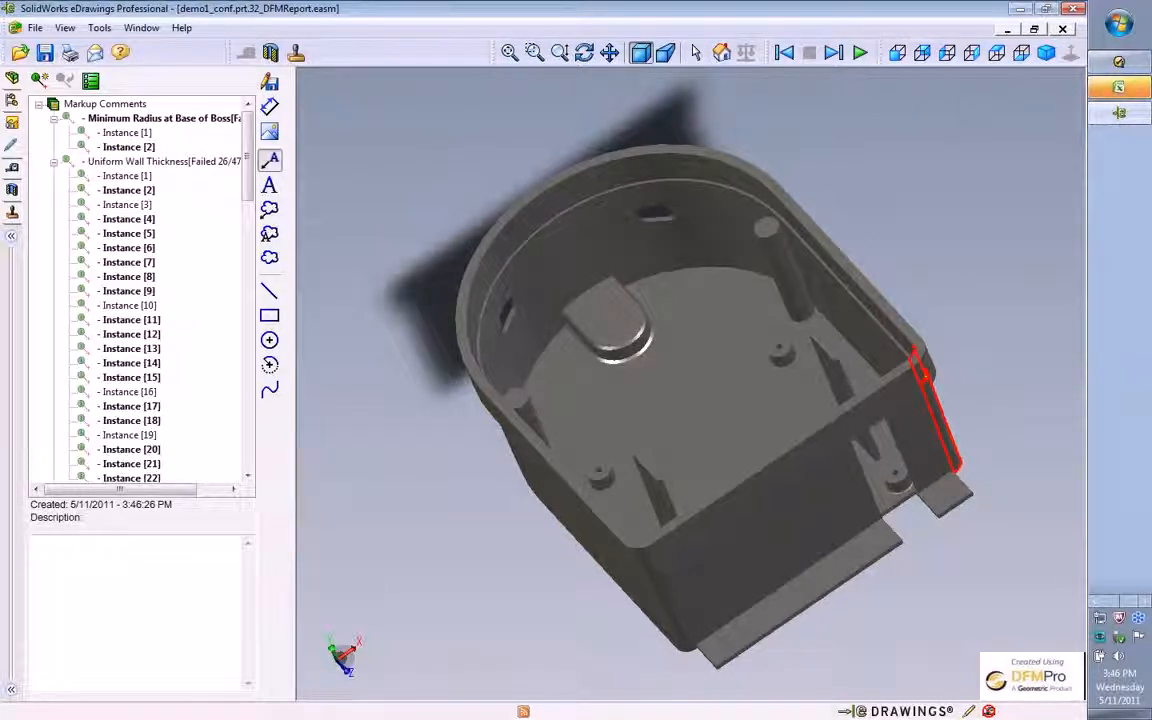
click(932, 300)
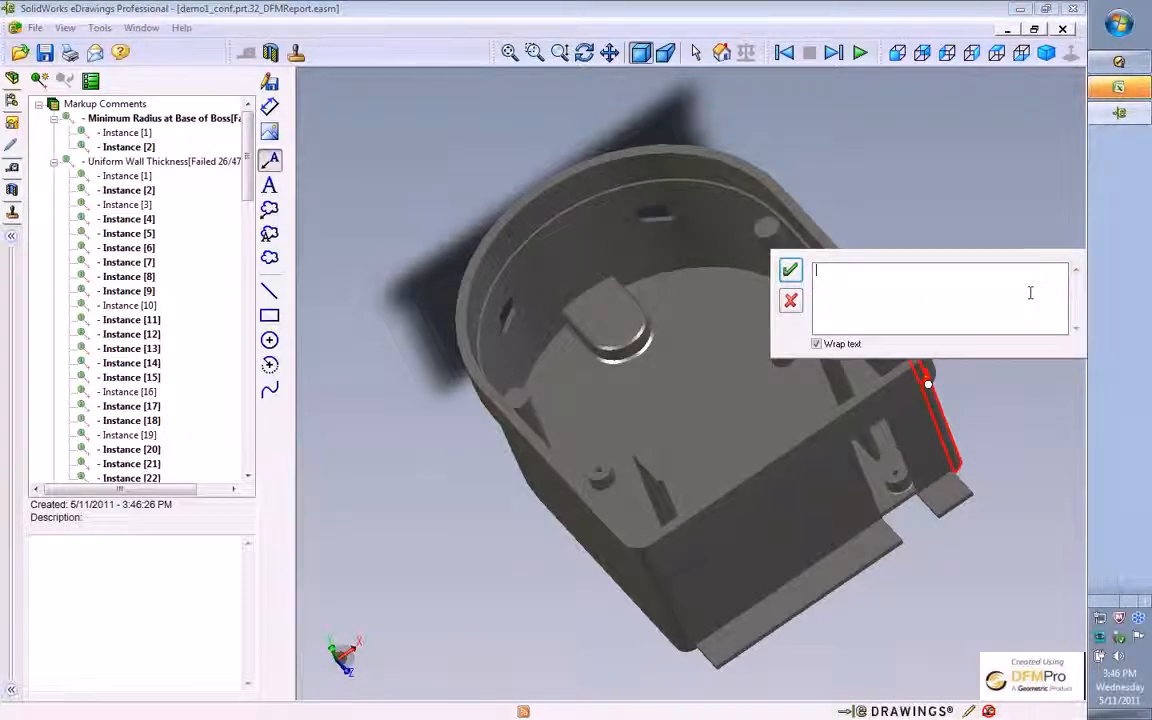
text(please change the wa)
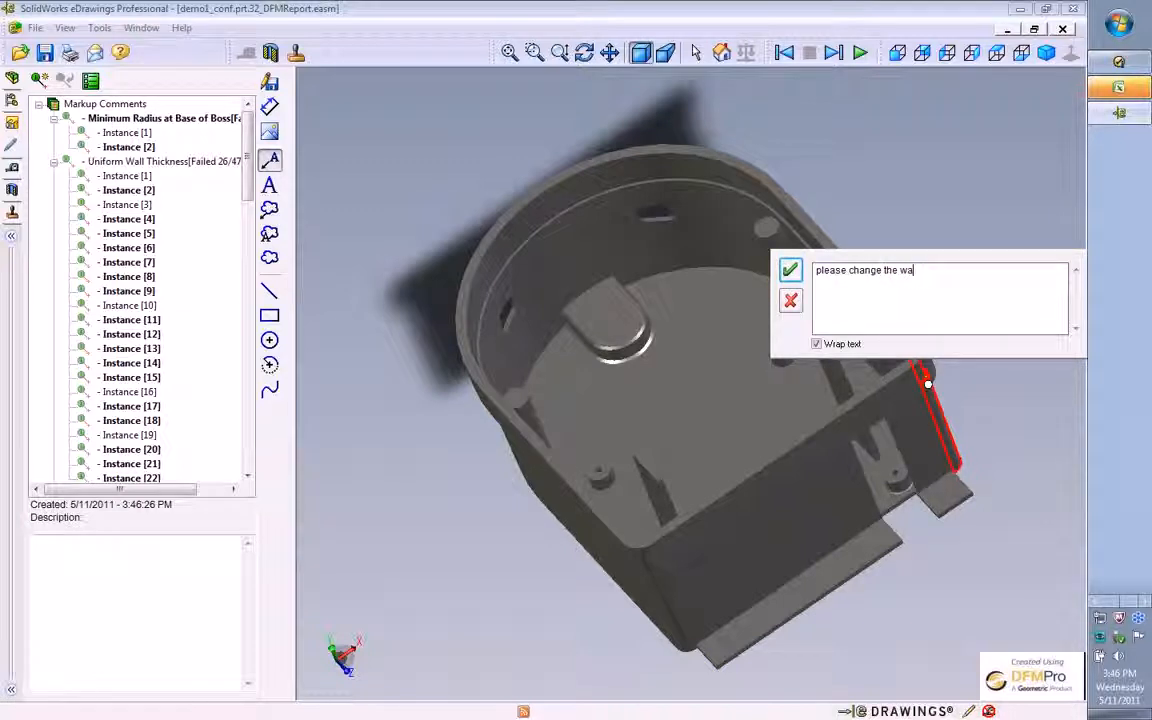
text(ll thickness here)
click(790, 269)
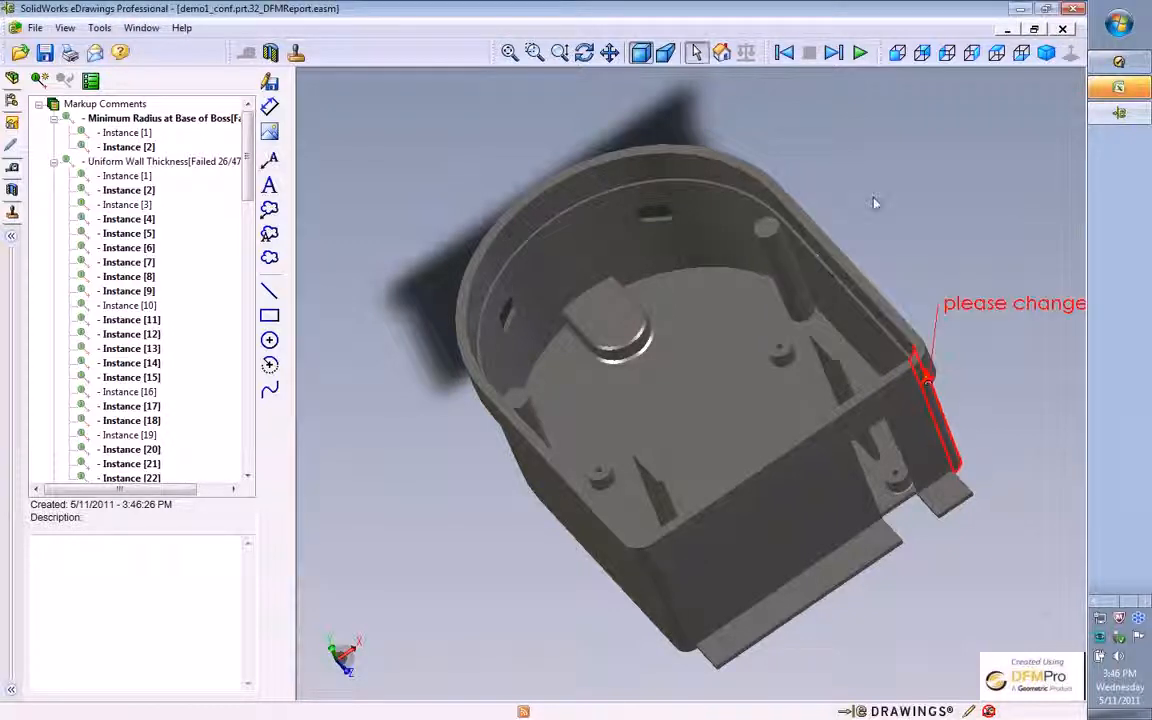
click(508, 52)
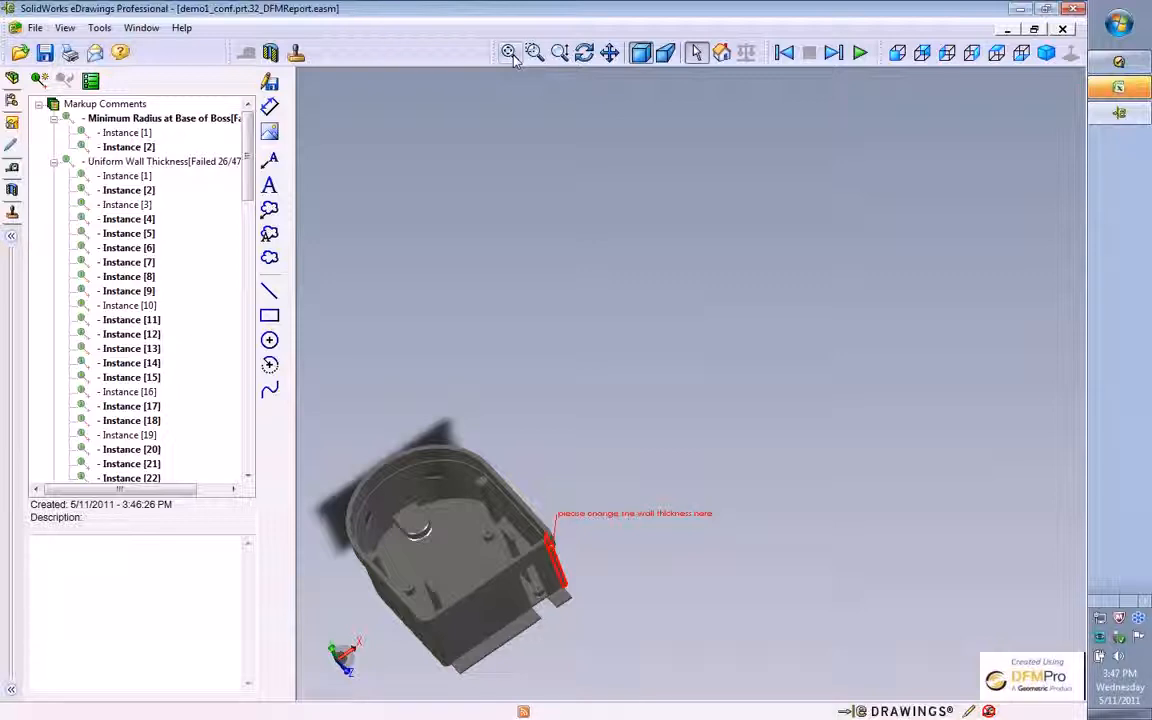
click(509, 52)
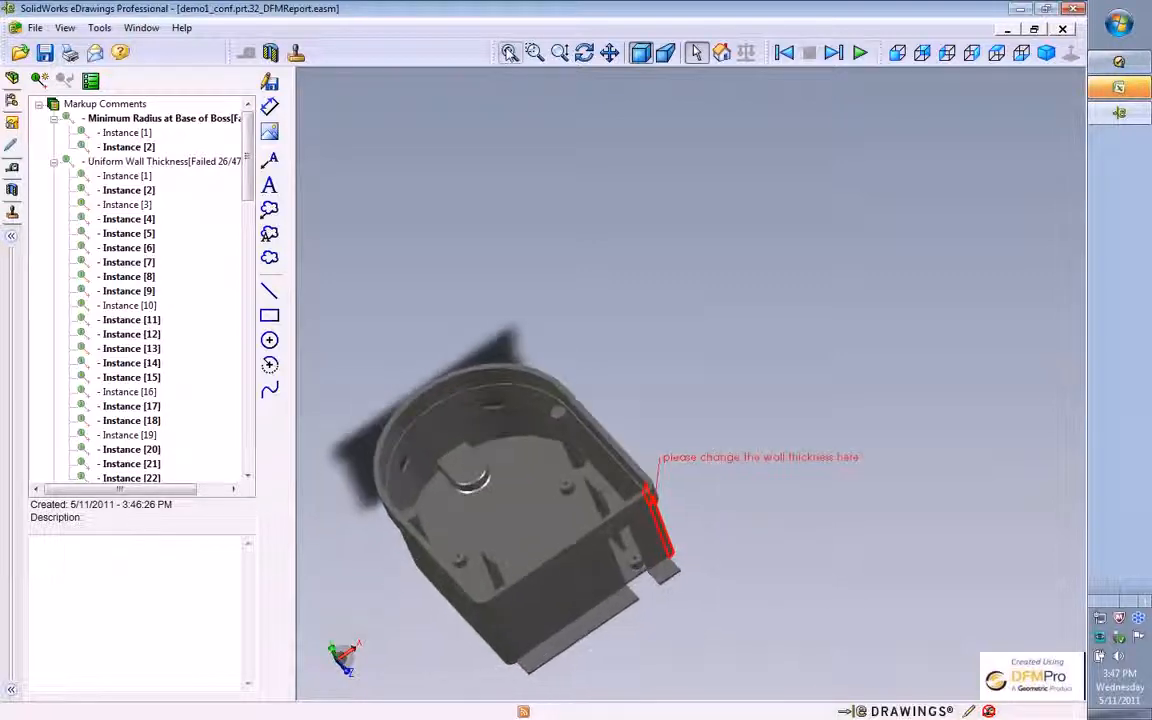
Step: Switch to the Excel version of the DFMPro report and select the Geometric logo on the Summary sheet
click(1118, 87)
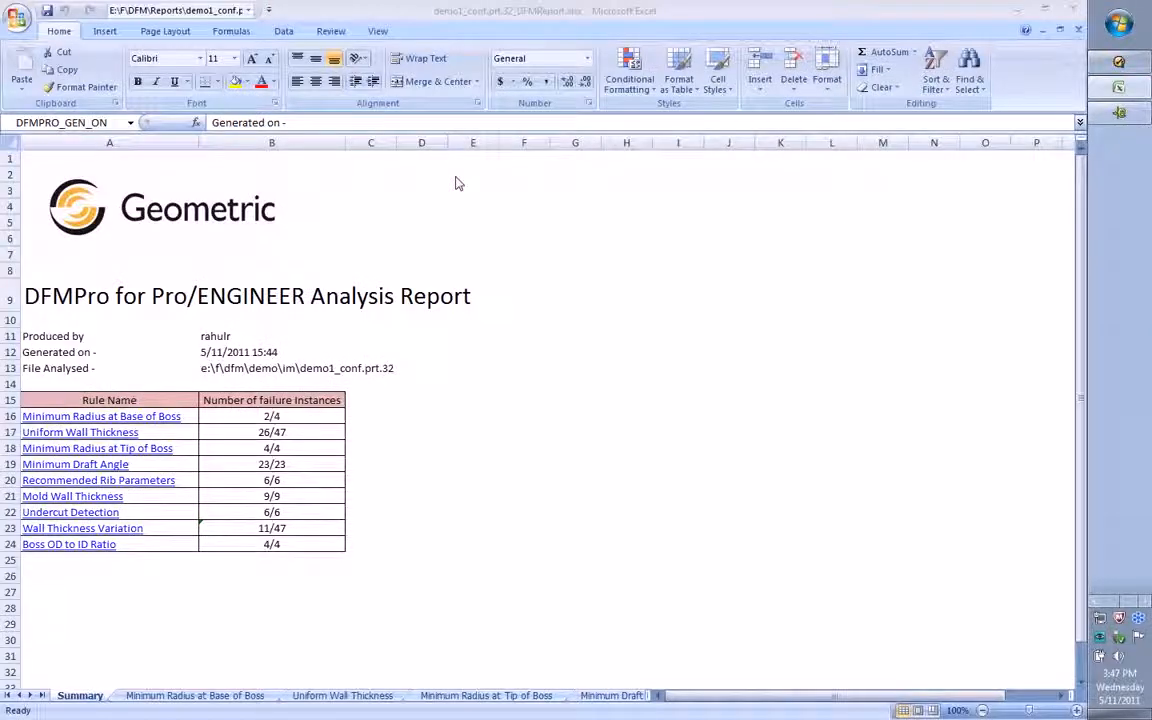
click(454, 175)
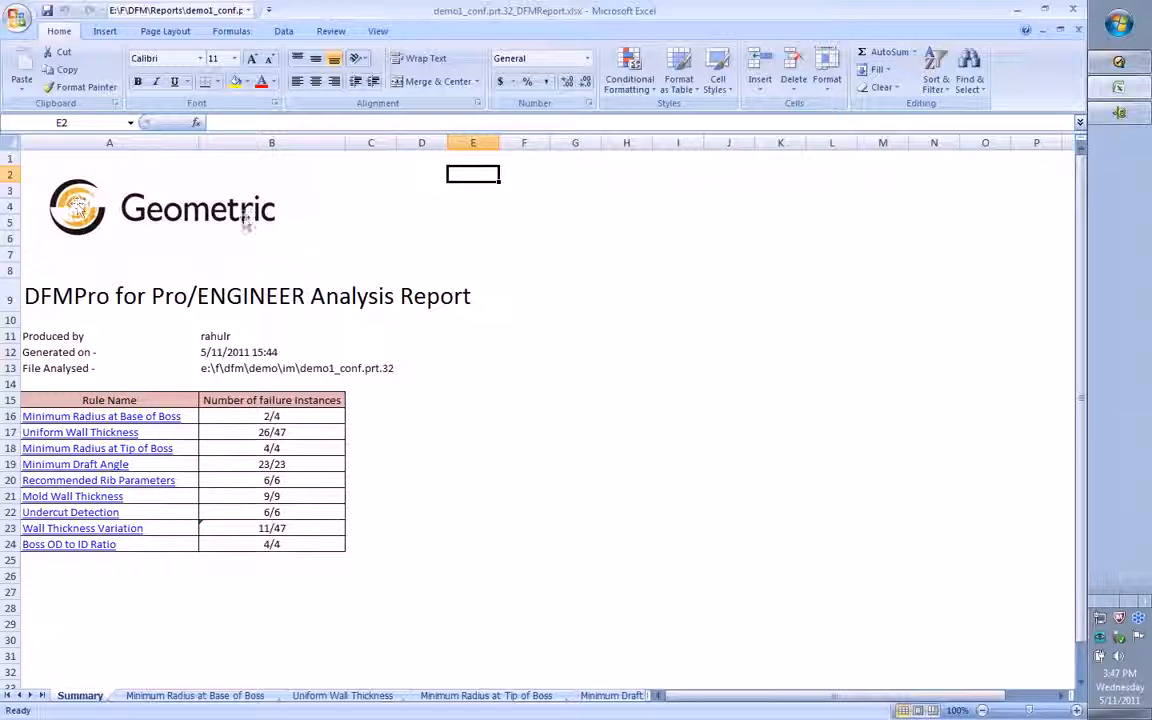
click(155, 205)
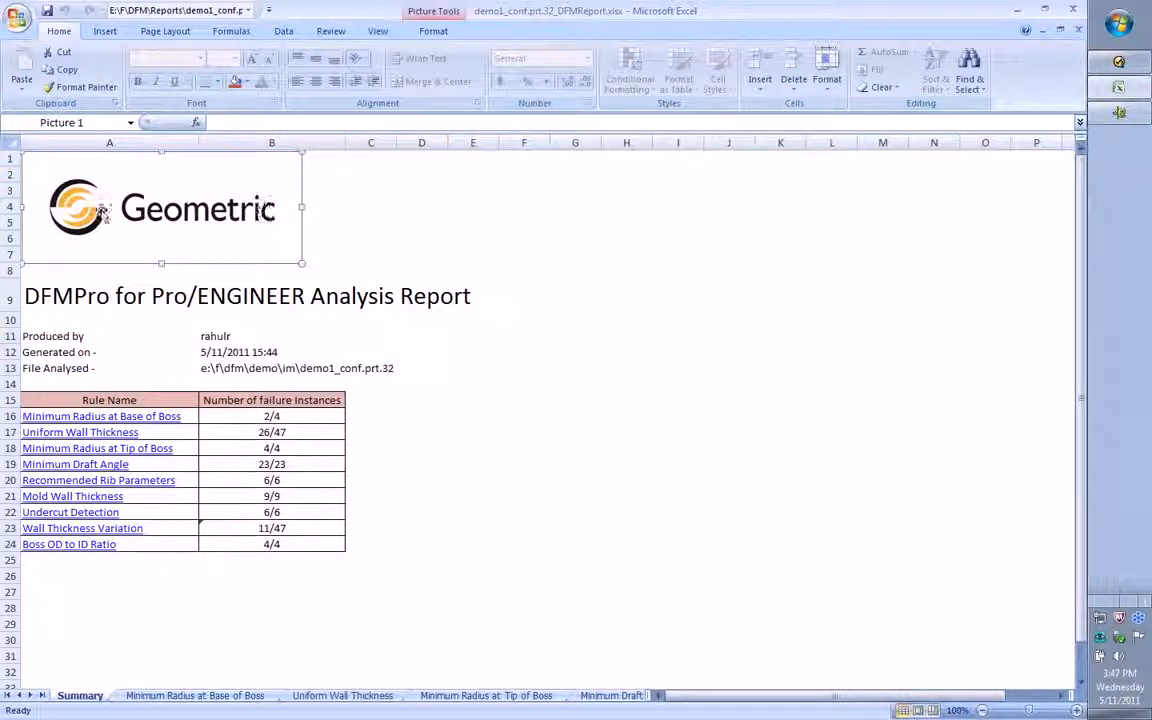
Step: Open the Uniform Wall Thickness details from the Summary sheet's rule list and review the messages for Instances [1] and [2]
click(275, 293)
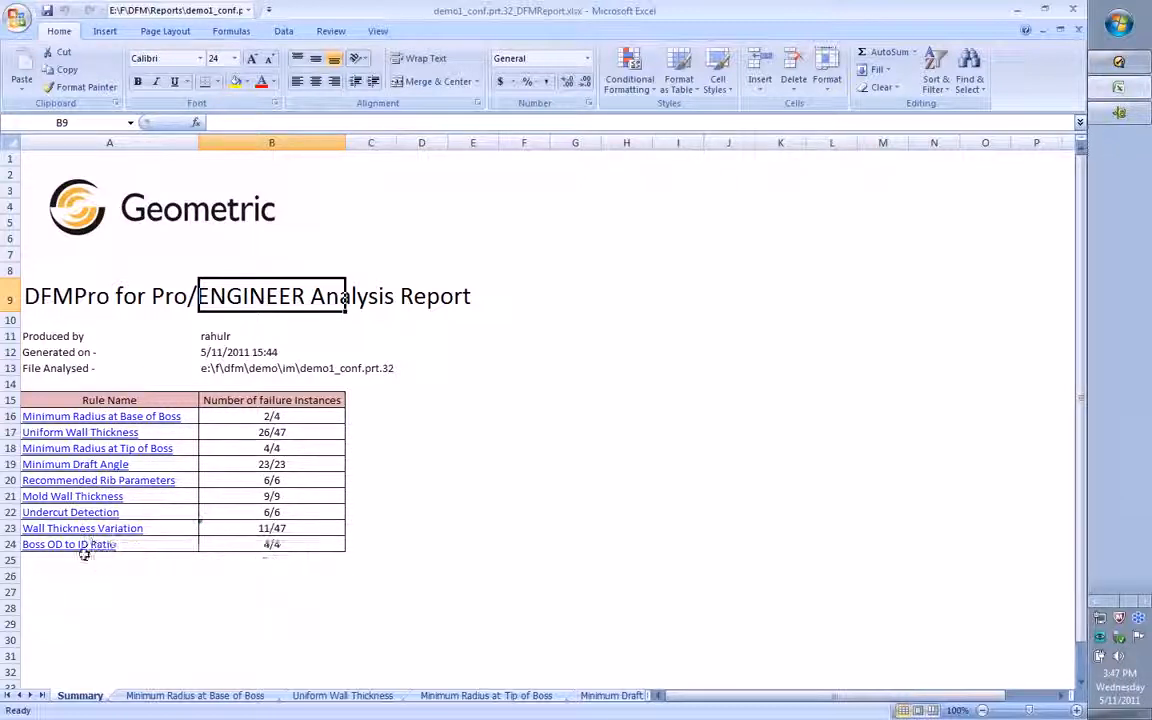
click(85, 433)
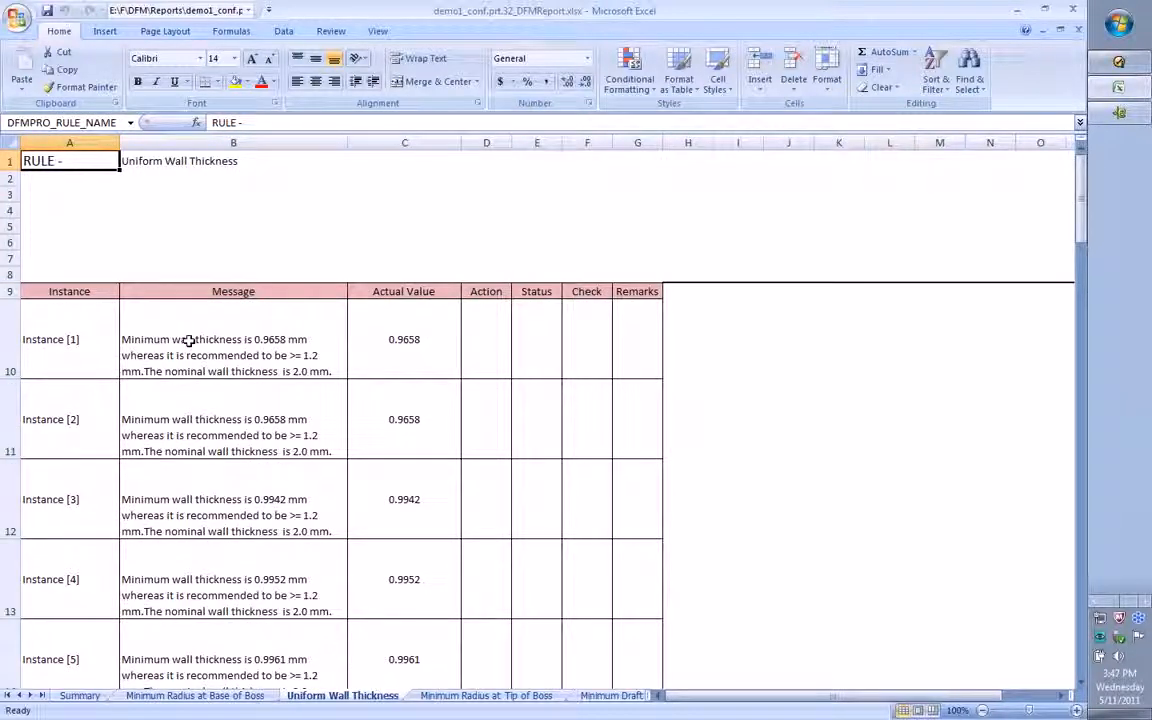
click(188, 338)
click(190, 404)
scroll(208, 505, down, 1)
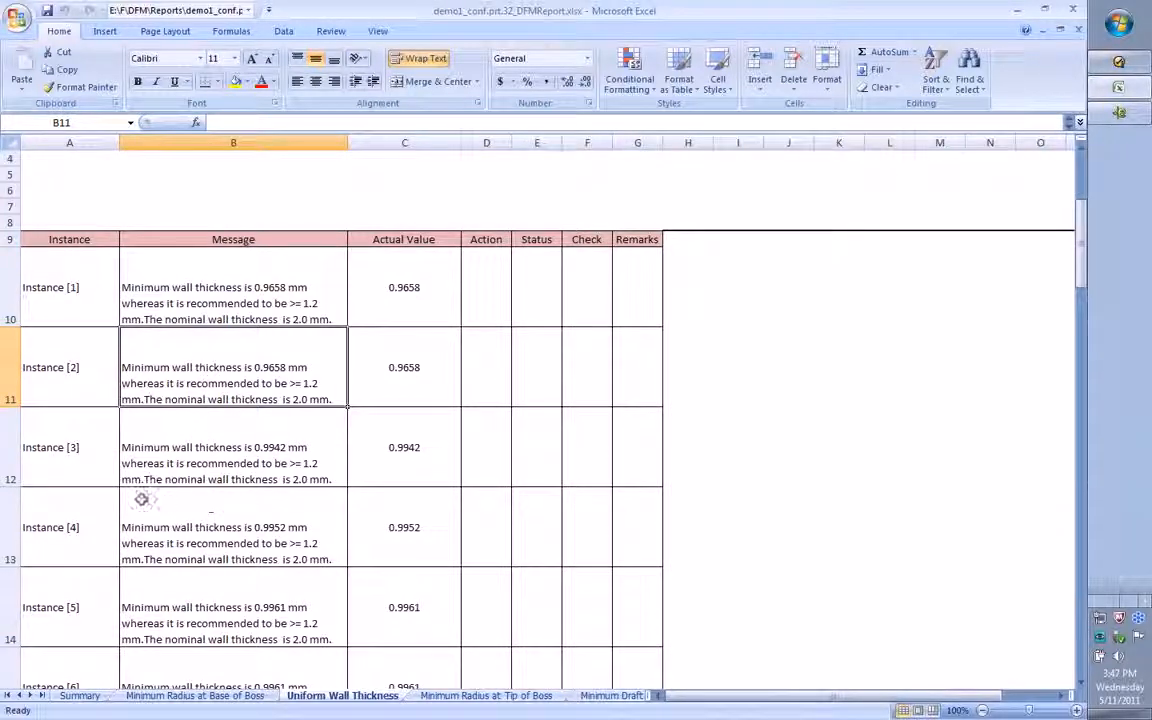
Step: Examine the Action, Status, Check and Remarks columns of the Uniform Wall Thickness sheet, and switch away from the Excel report
click(505, 240)
drag(508, 240, 638, 663)
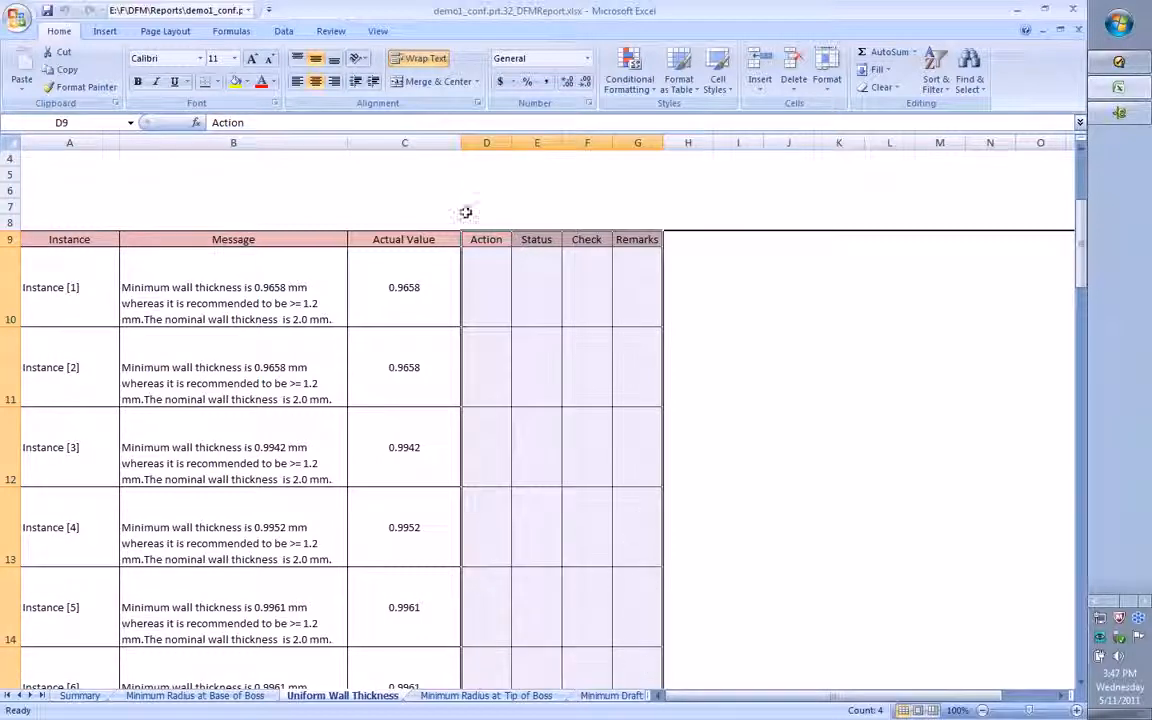
click(486, 287)
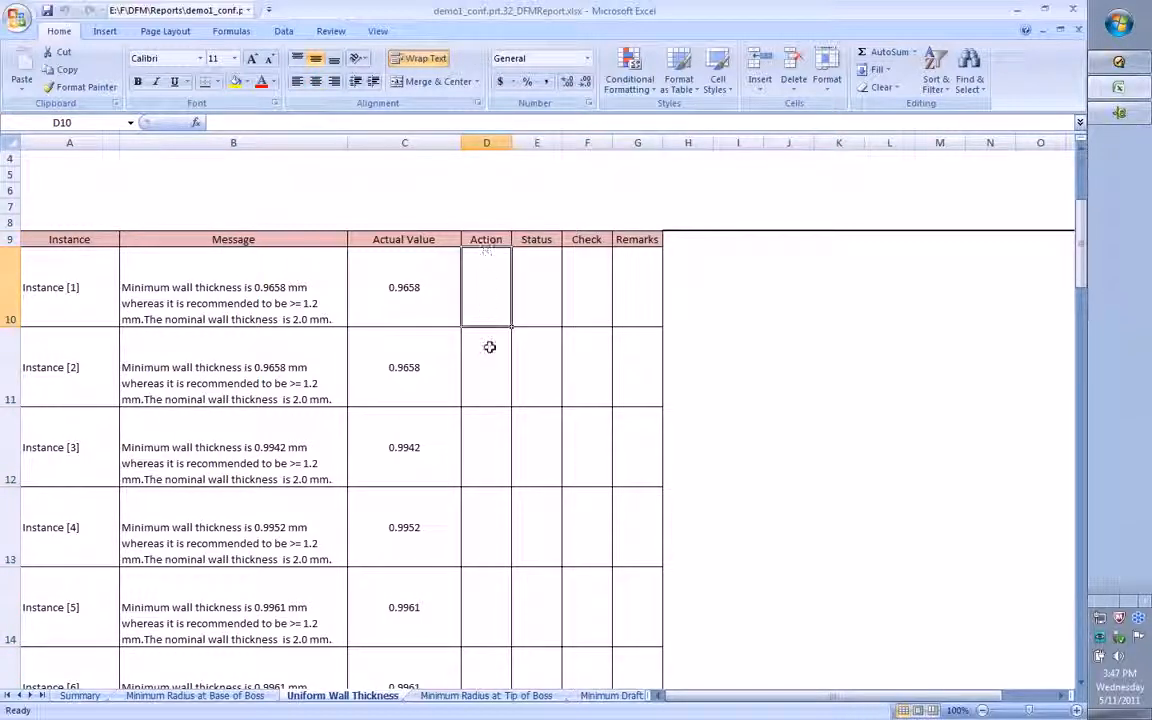
click(537, 142)
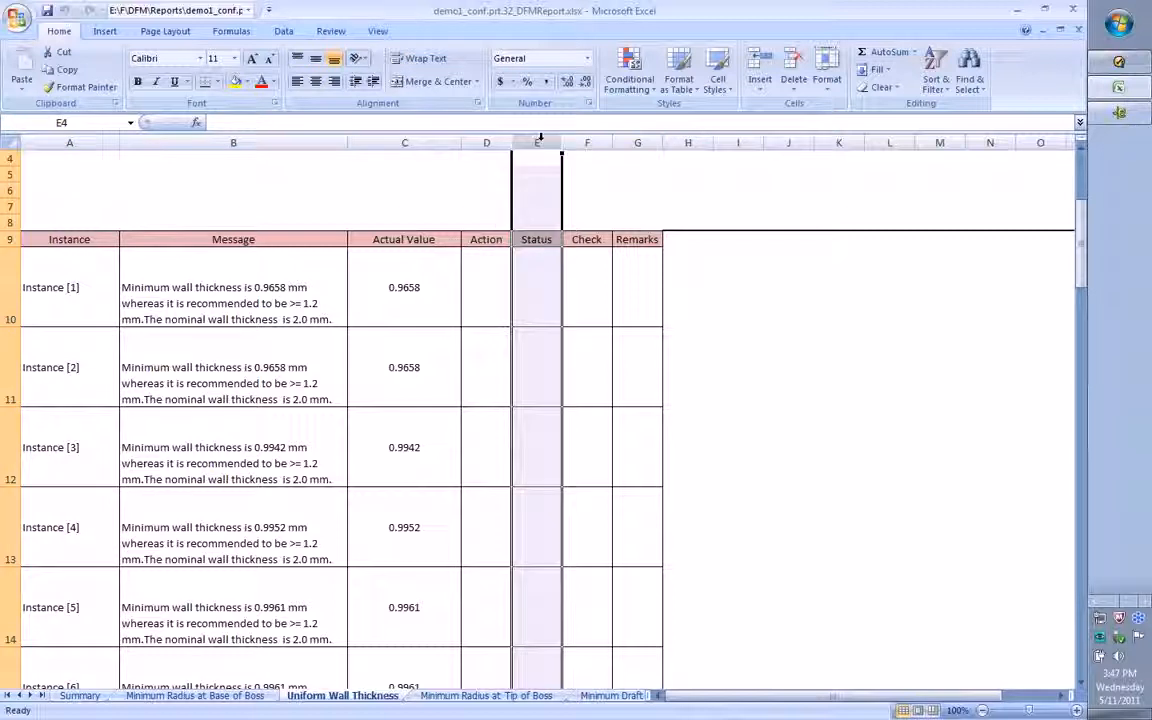
click(588, 142)
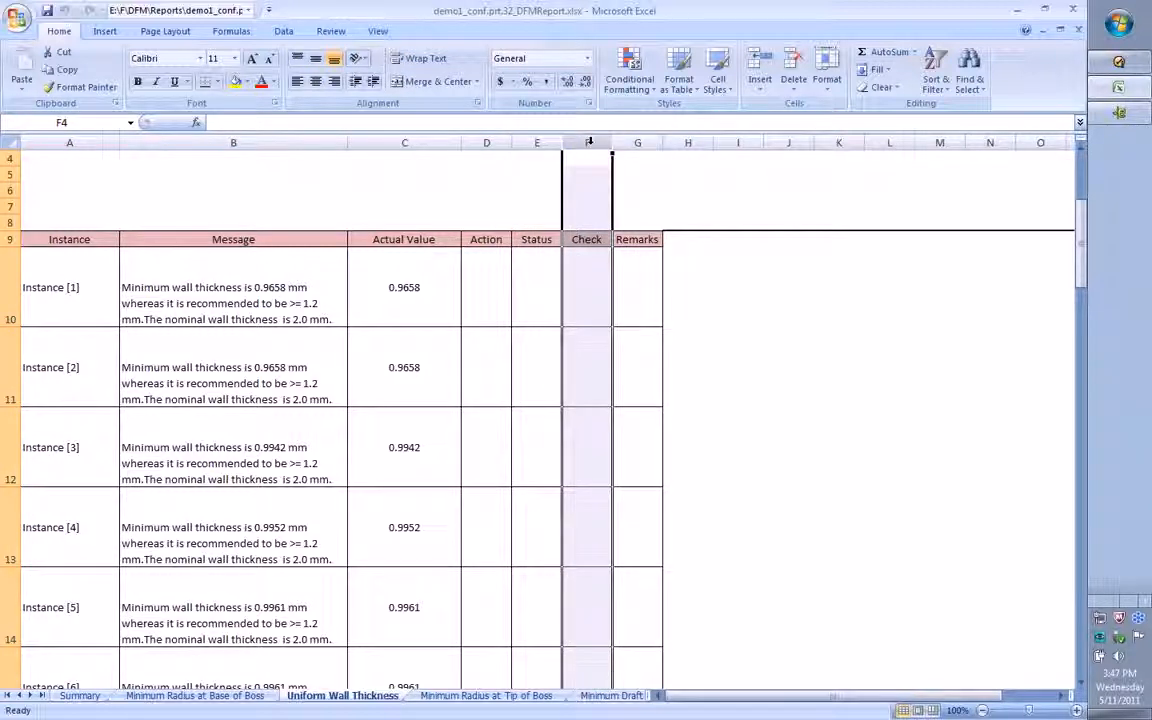
click(637, 142)
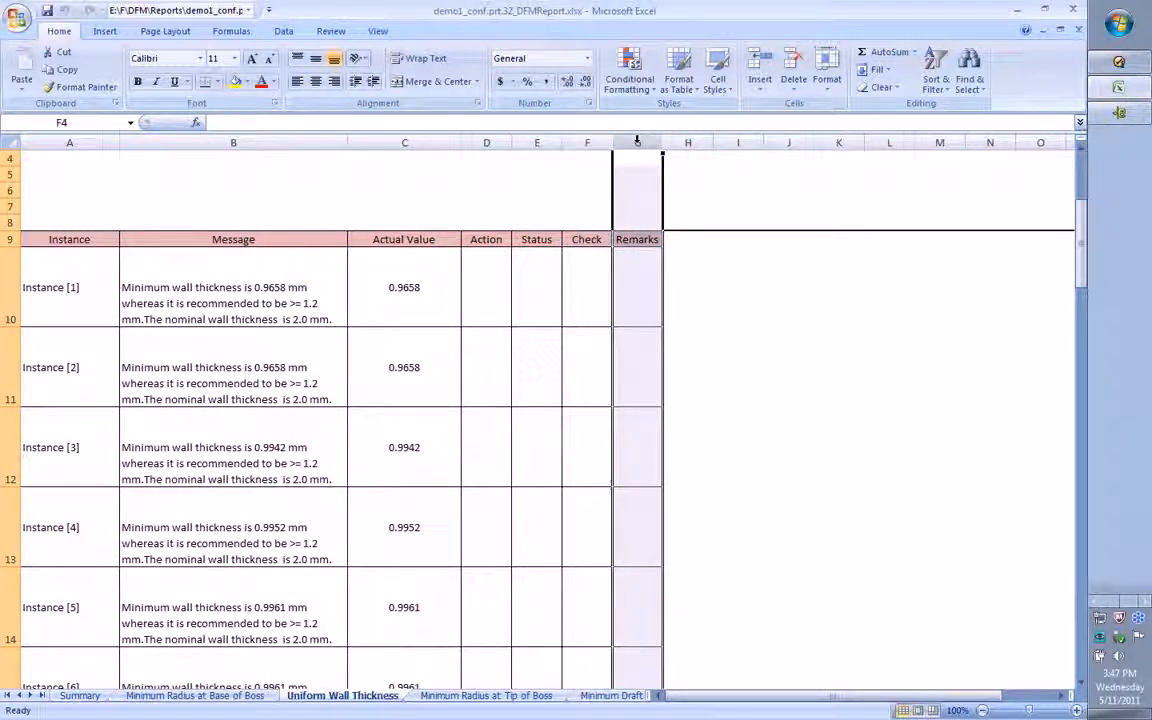
click(736, 340)
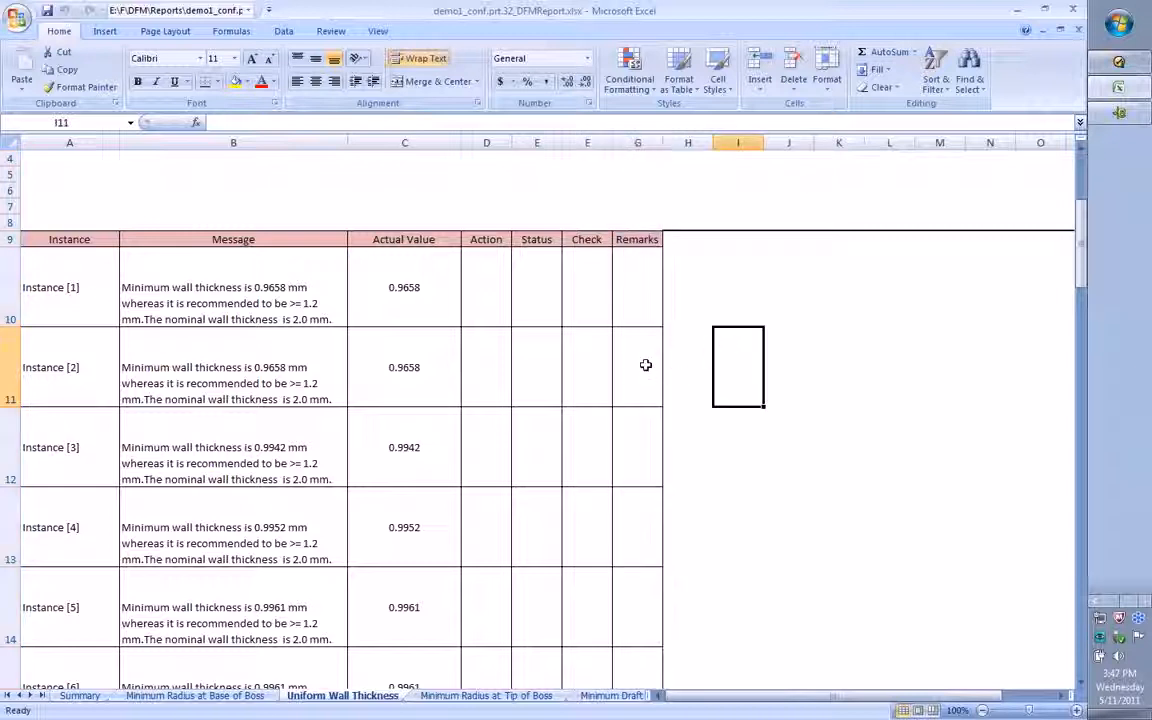
click(1118, 62)
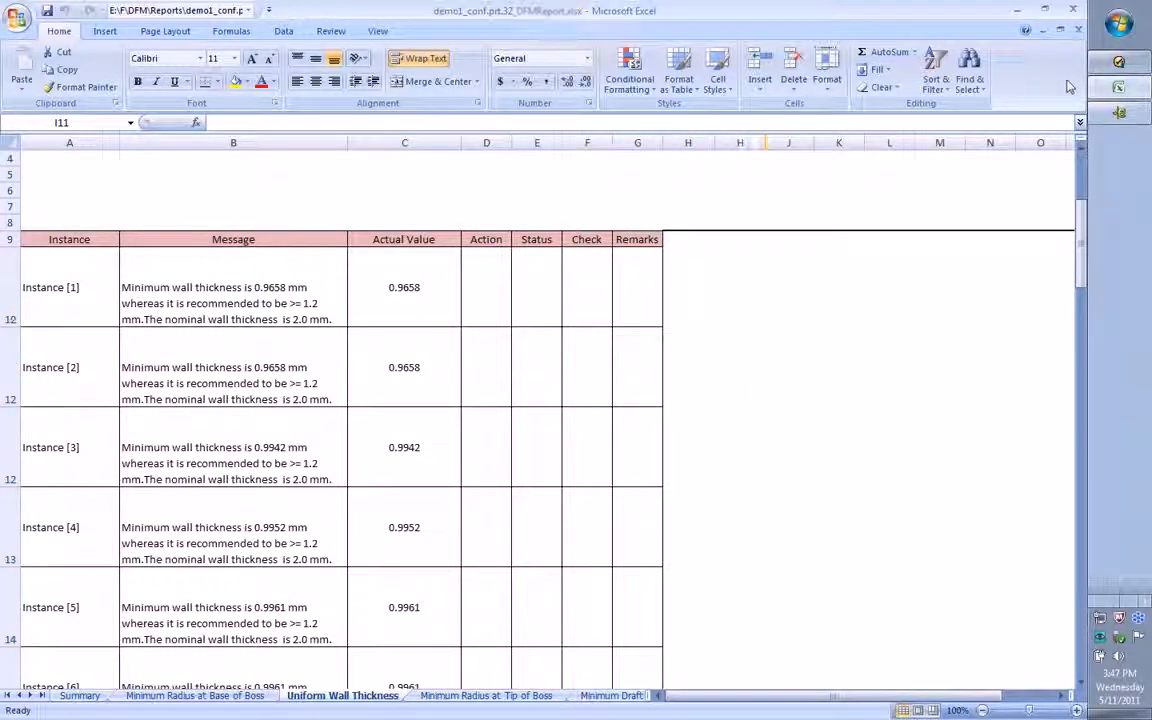